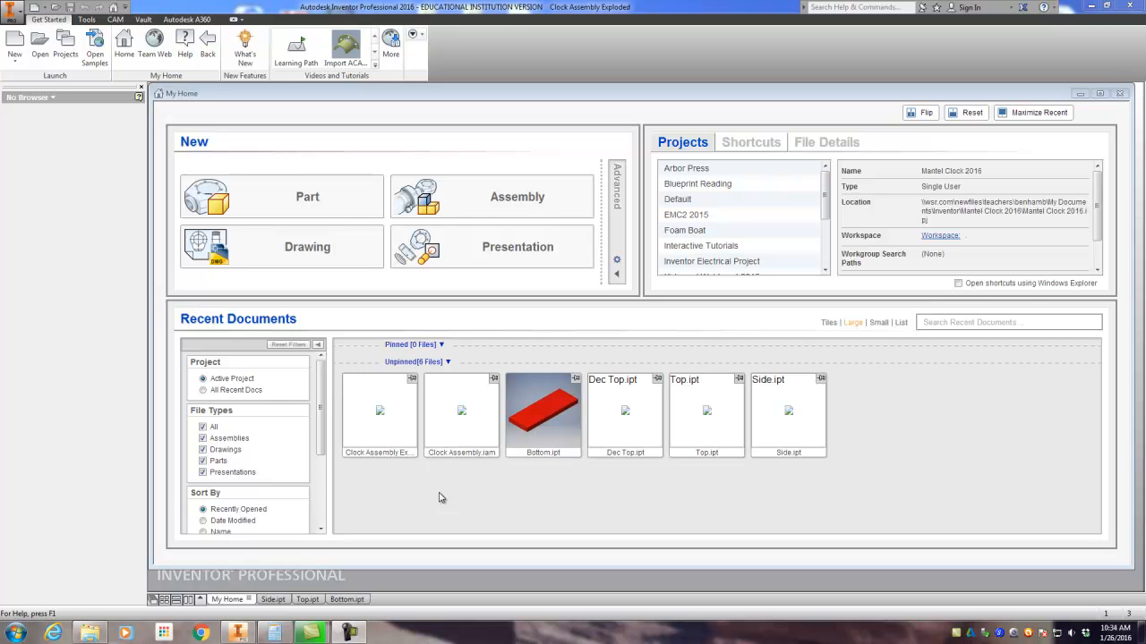
Step: Create a new drawing from the Gohawk Manufacturing Template.idw template
left_click(18, 51)
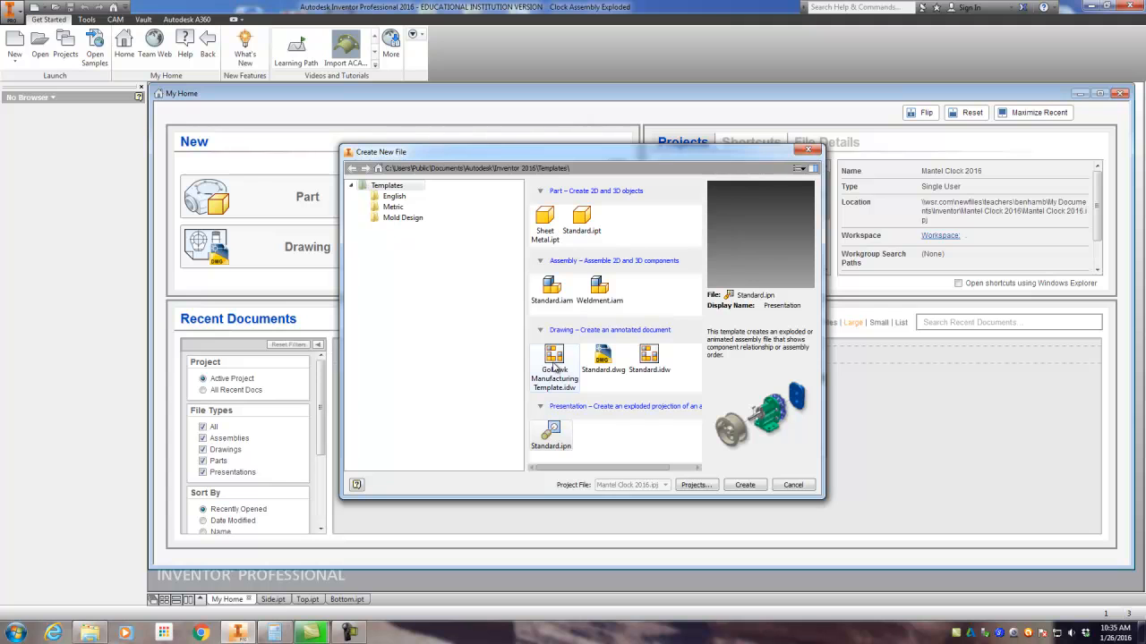
left_click(553, 358)
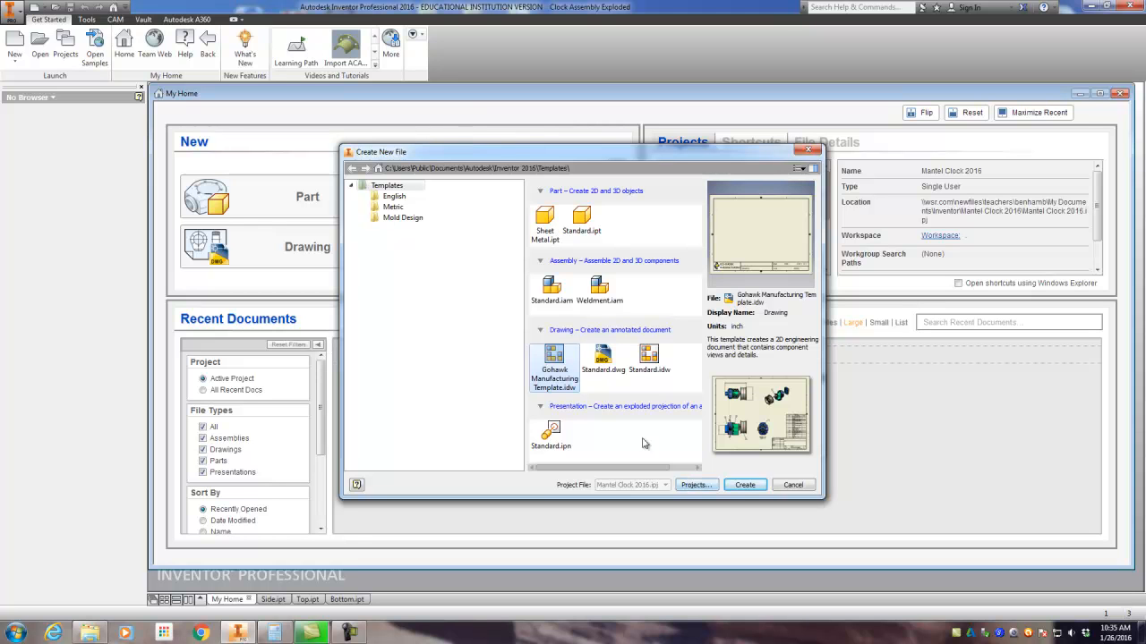
left_click(739, 486)
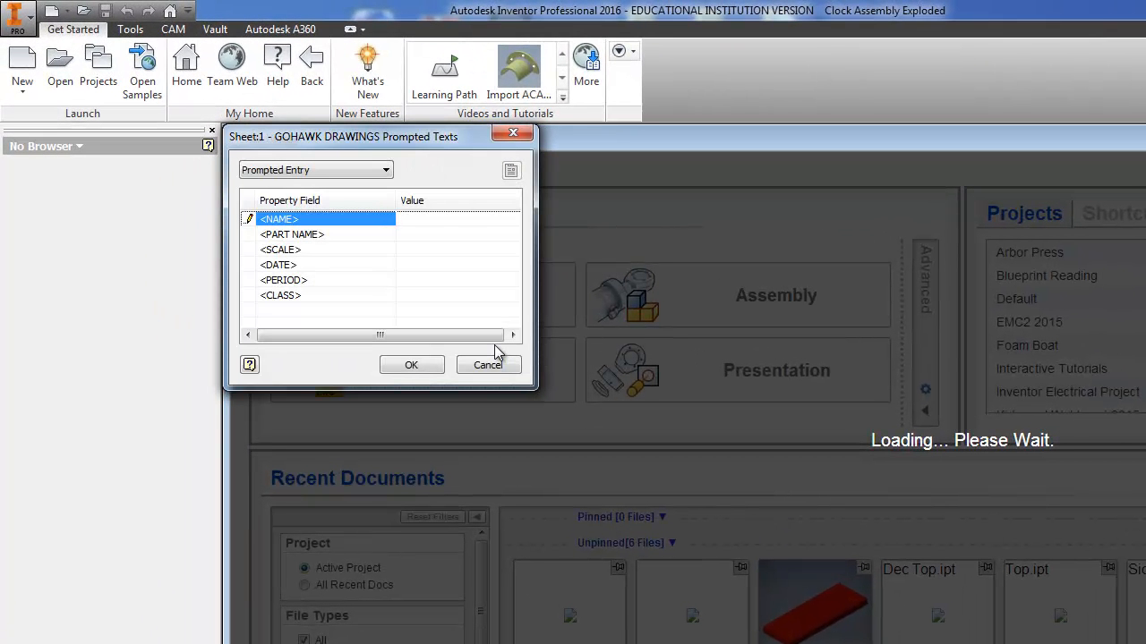
Step: Fill in the title block prompts with the drafter's full name in capitals and CLOCK as the part name
type("Brya")
key("BackSpace")
key("BackSpace")
key("BackSpace")
left_click(246, 218)
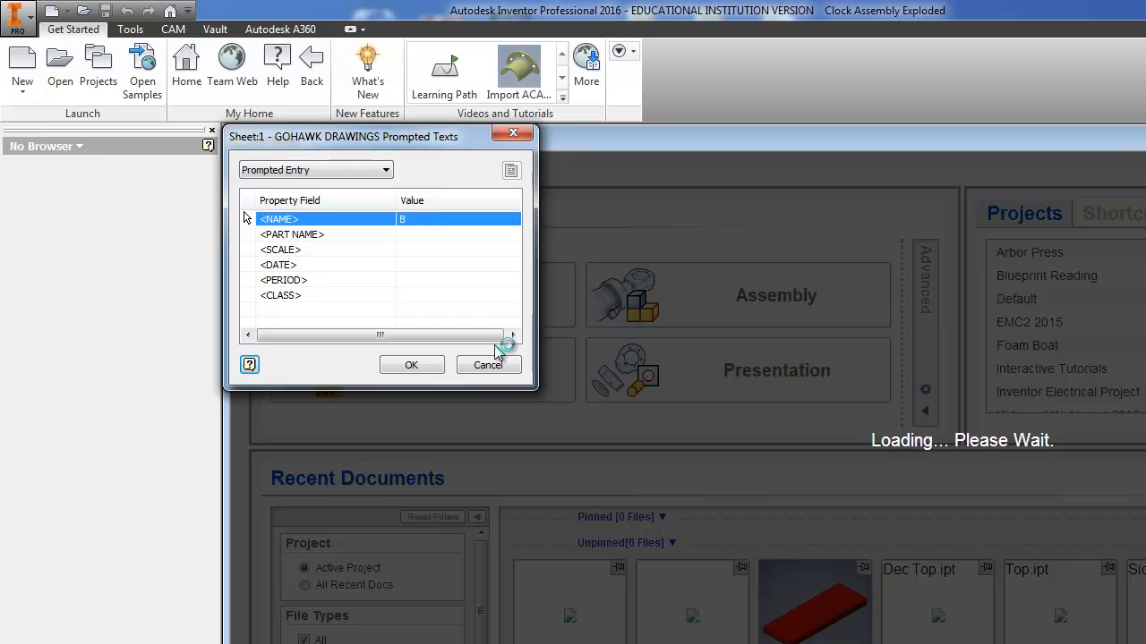
left_click(439, 221)
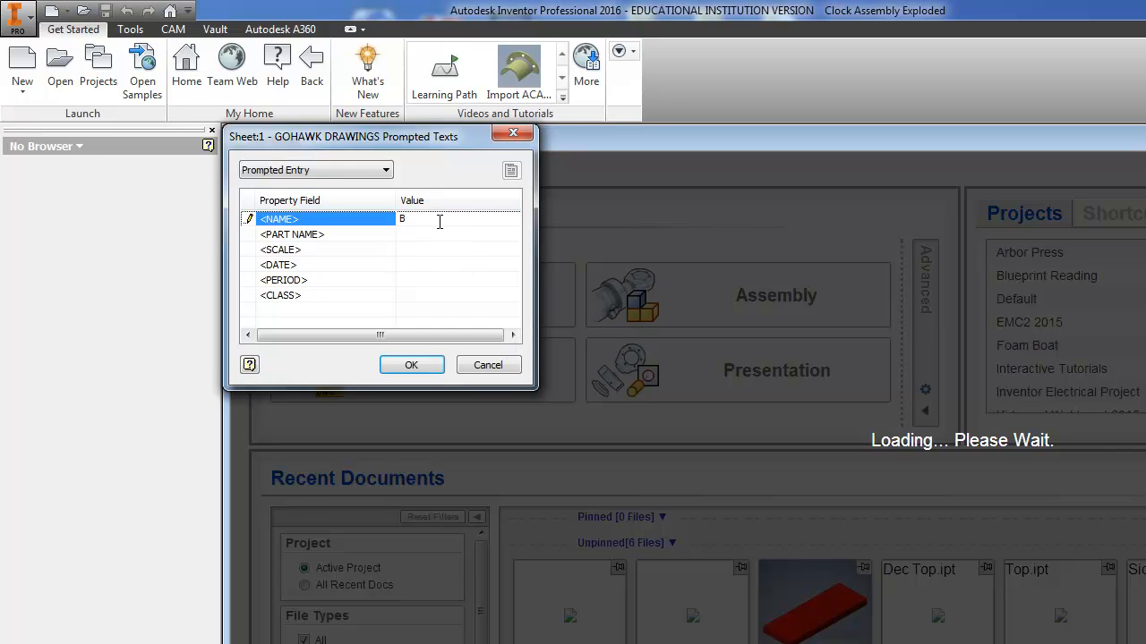
type("ryan")
key("BackSpace")
key("BackSpace")
key("BackSpace")
key("BackSpace")
type("RYAN BENHAM")
left_click(412, 235)
type("CLOCK")
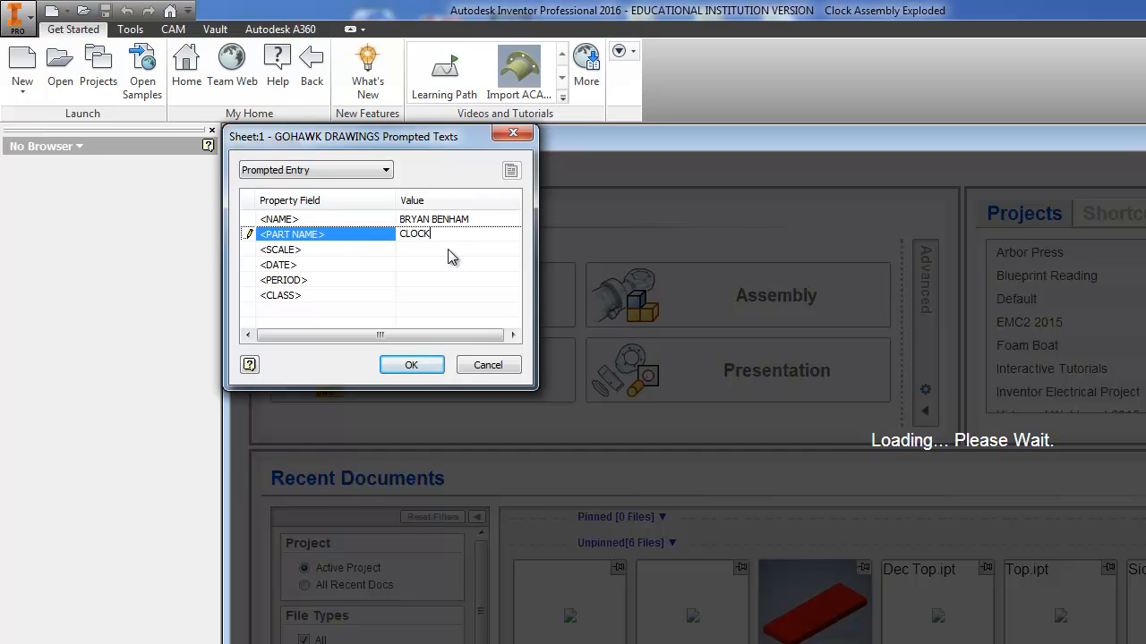
Step: Complete the title block prompts with scale 1:2, date 1/26/2016, period X and class ITT, and accept the style conflict notice
left_click(437, 250)
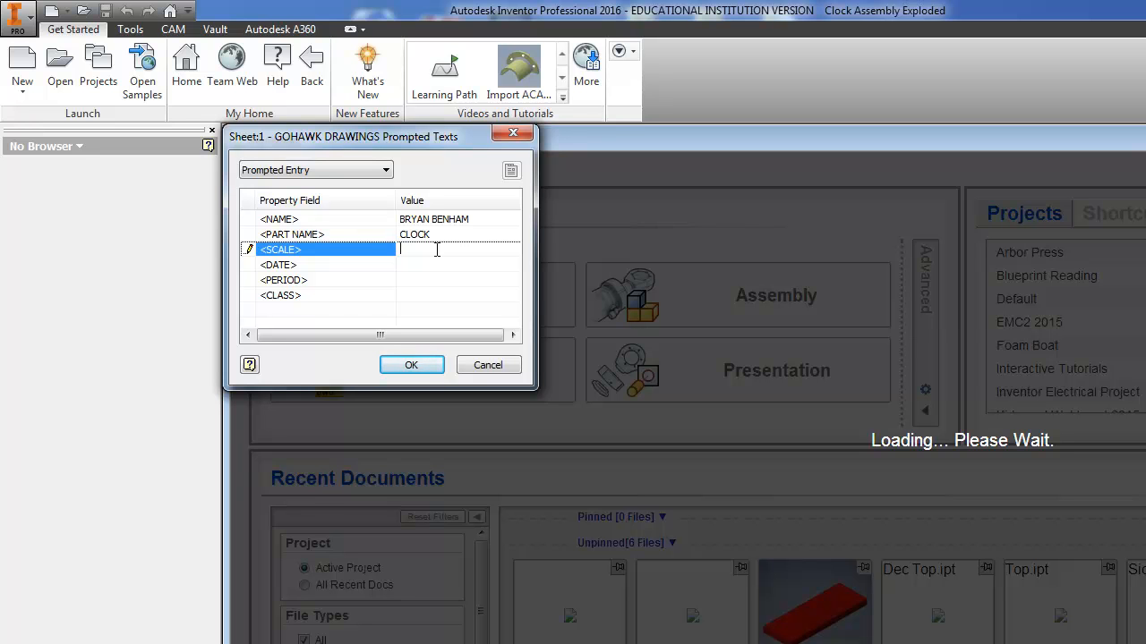
type("1:2")
left_click(409, 265)
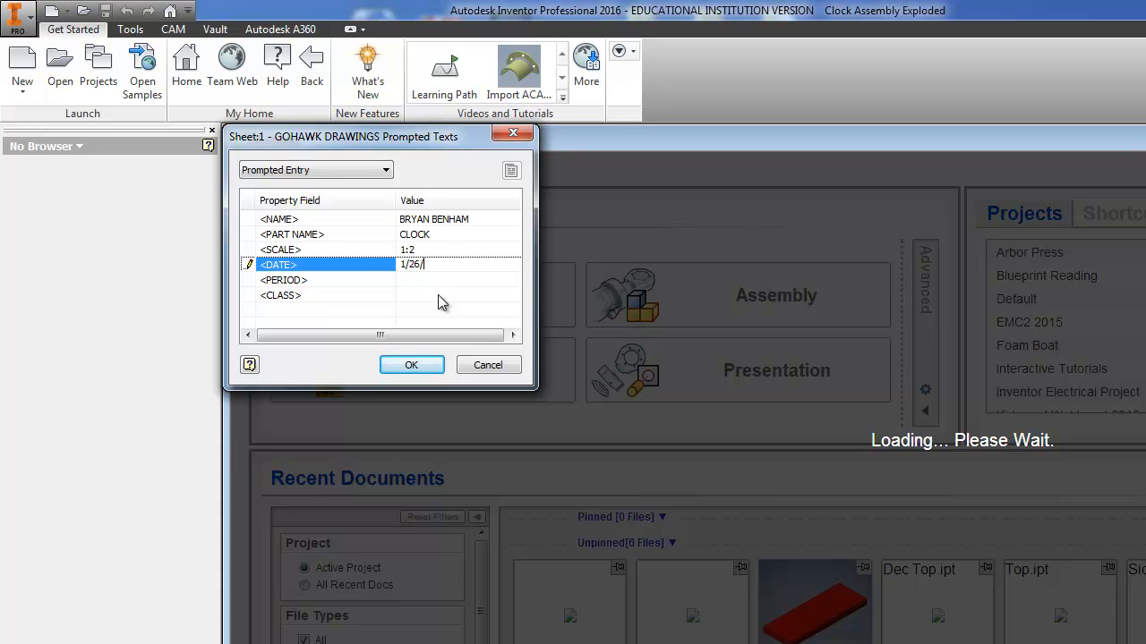
type("6")
left_click(424, 281)
type("X")
left_click(418, 295)
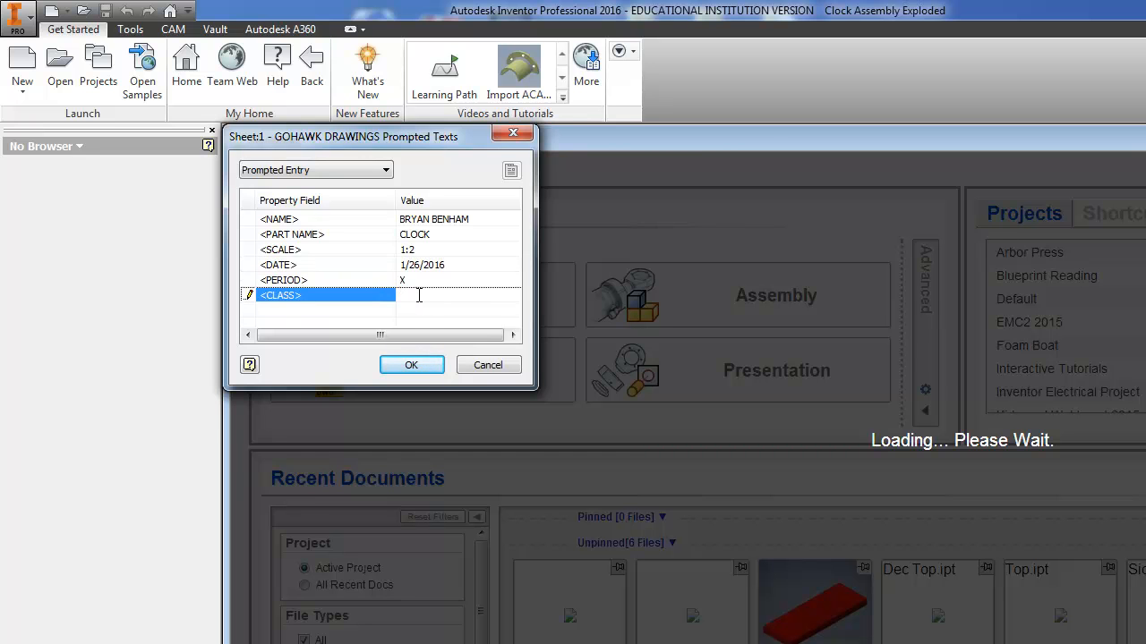
type("ITT")
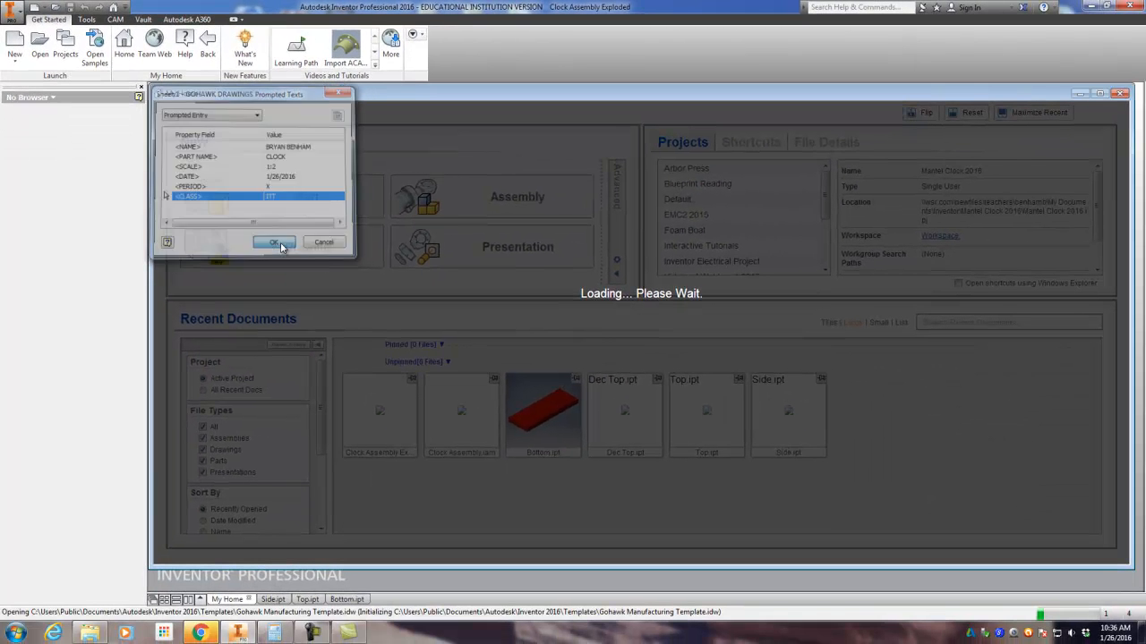
left_click(416, 364)
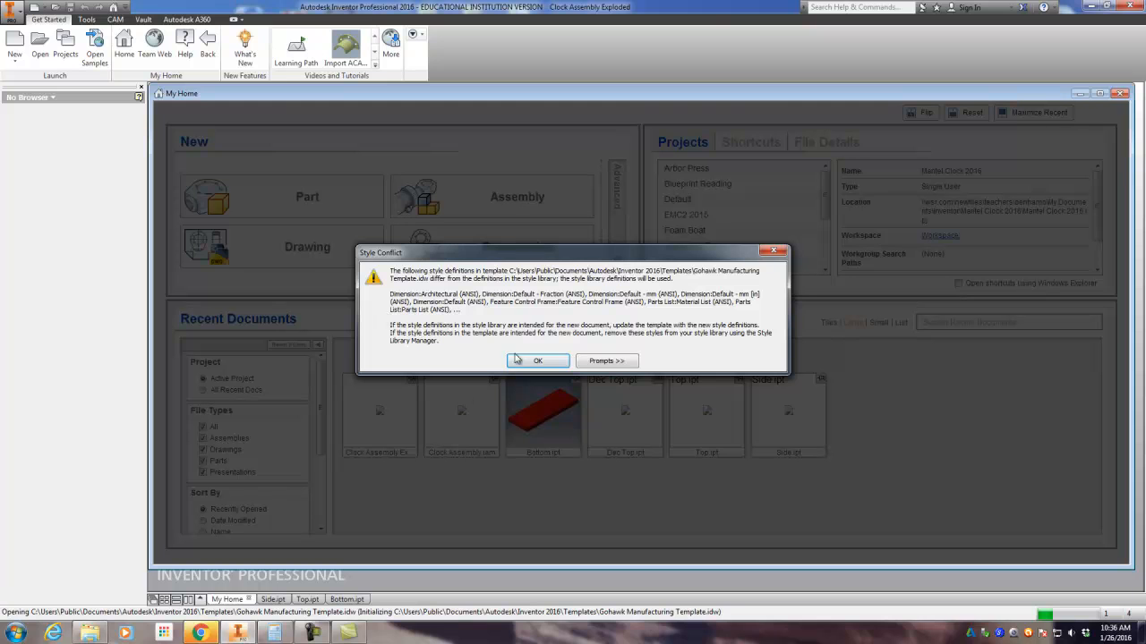
left_click(538, 361)
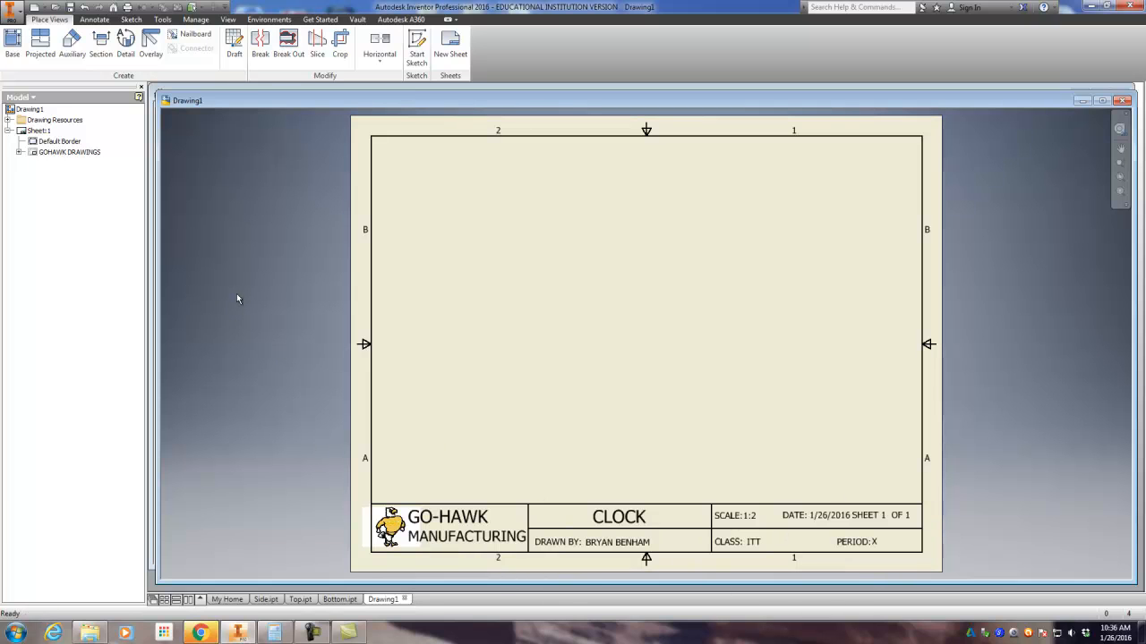
Step: Start a base view and choose the Clock Assembly file from the Mantel Clock 2016 folder as its source
left_click(19, 38)
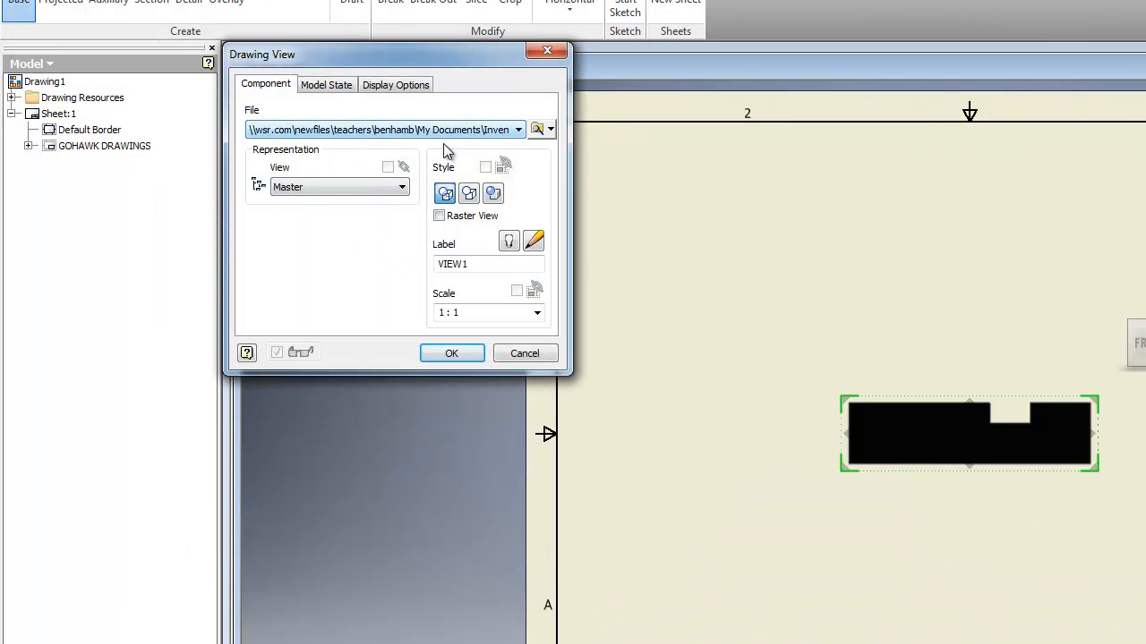
left_click(540, 130)
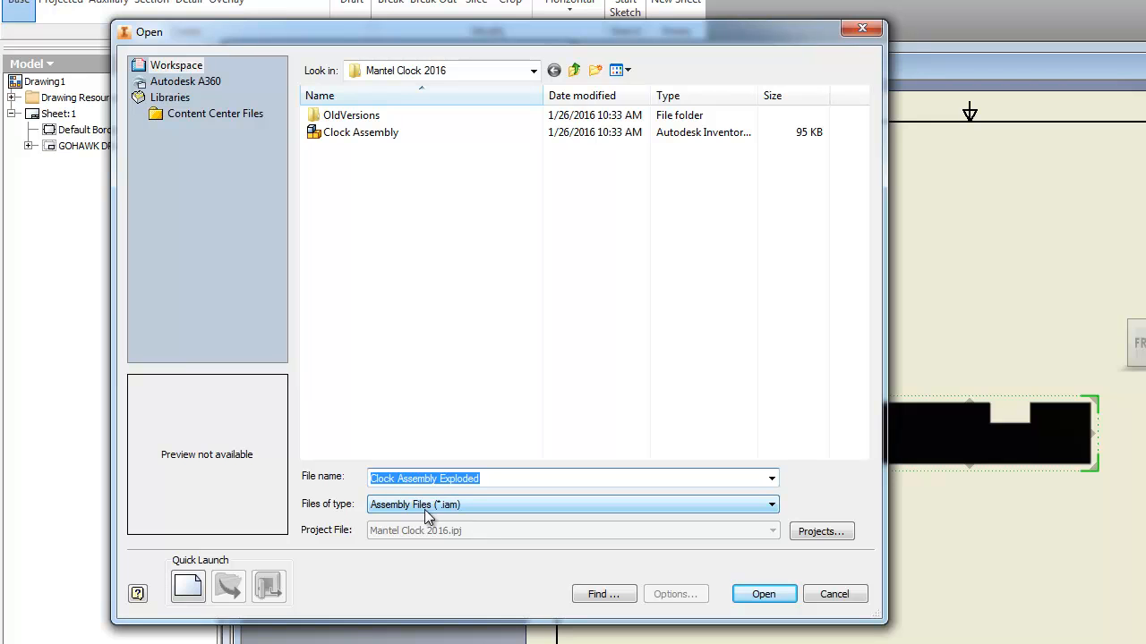
left_click(370, 137)
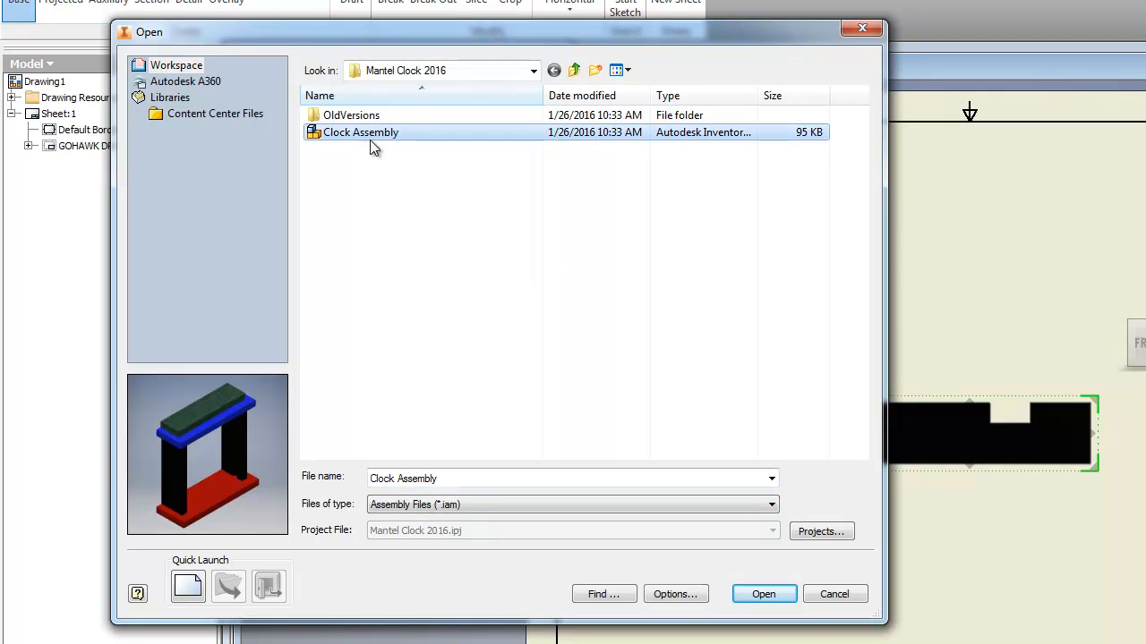
left_click(766, 594)
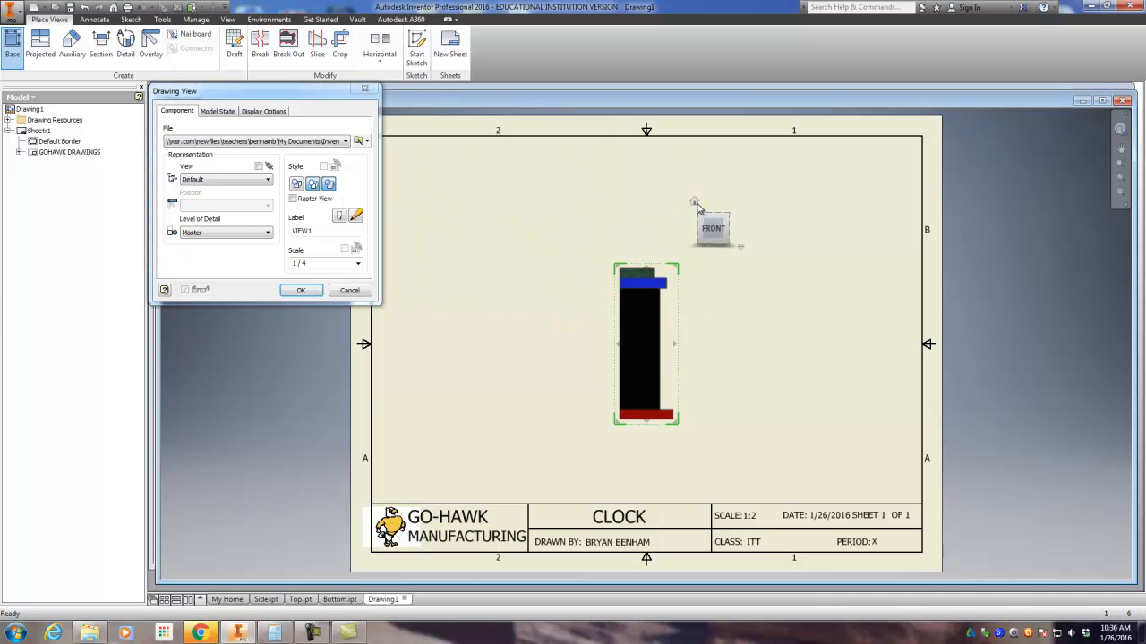
Step: Place the clock assembly in its isometric home orientation at 1/4 scale and move the view to the left half of the sheet
left_click(695, 202)
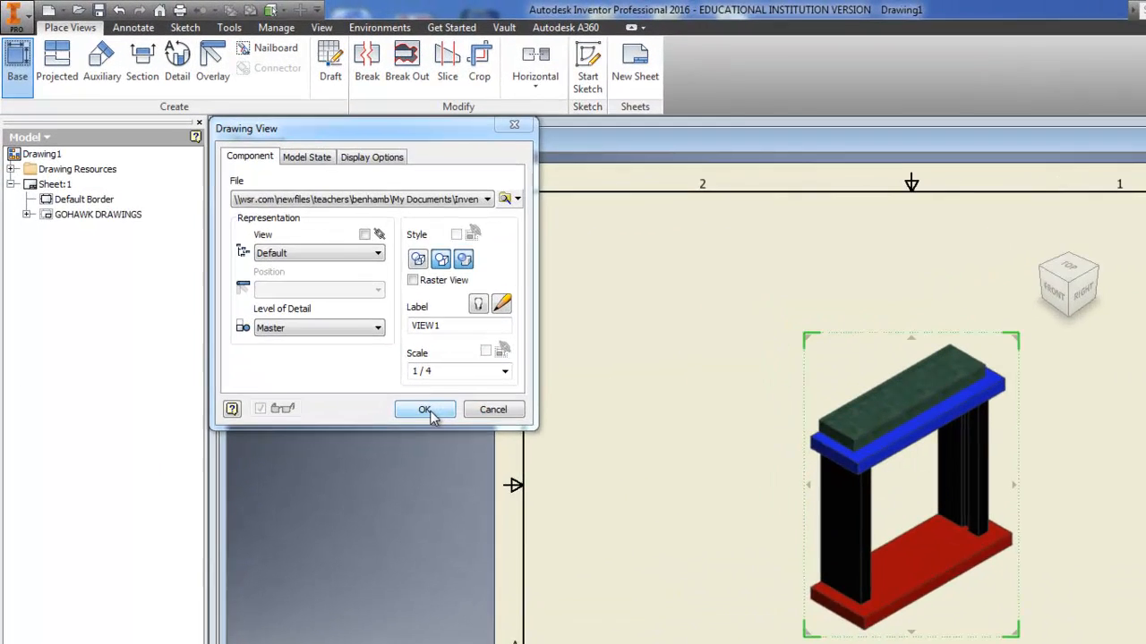
left_click(302, 290)
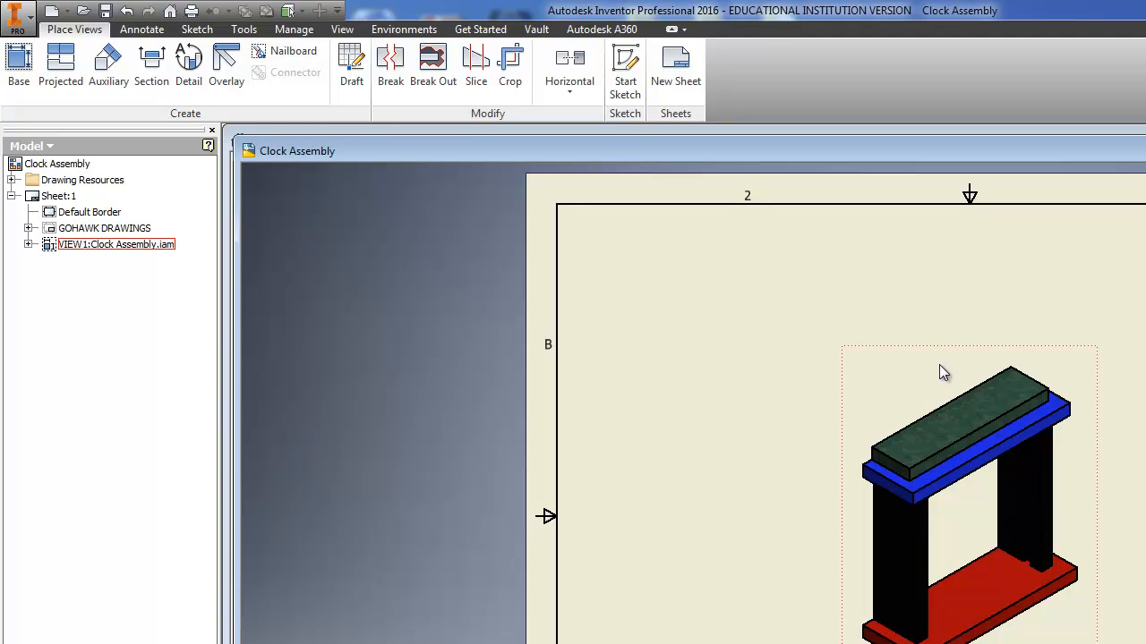
mouse_move(950, 355)
left_mouse_down()
mouse_move(724, 365)
mouse_move(699, 335)
left_mouse_up()
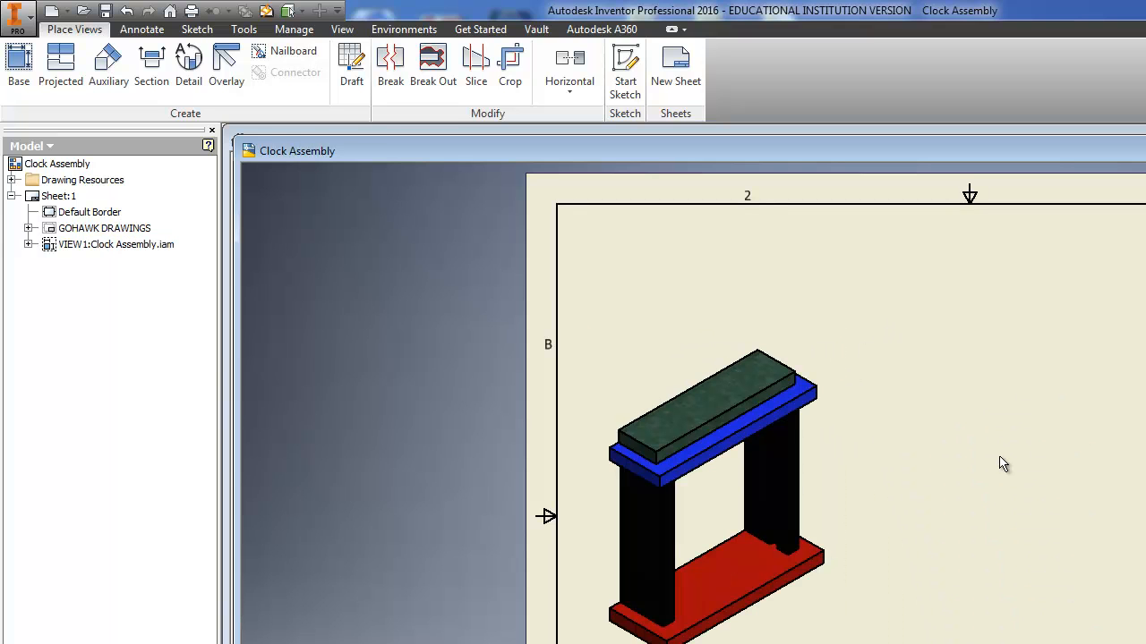
Step: Start a second base view using the Clock Assembly Exploded presentation file as its source
left_click(22, 70)
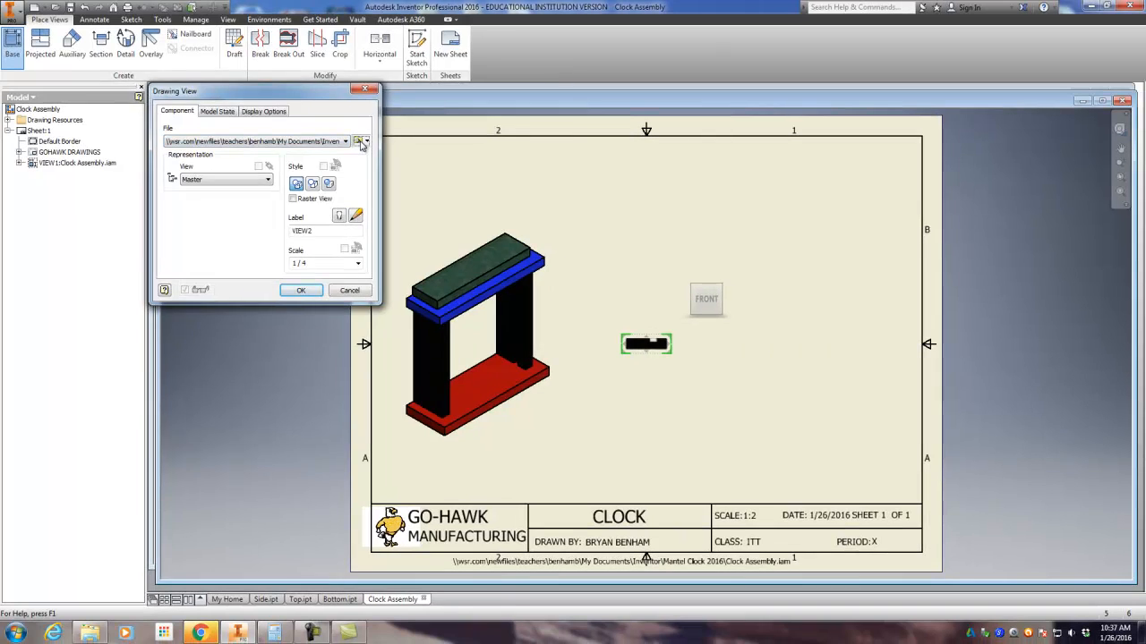
left_click(537, 211)
left_click(342, 393)
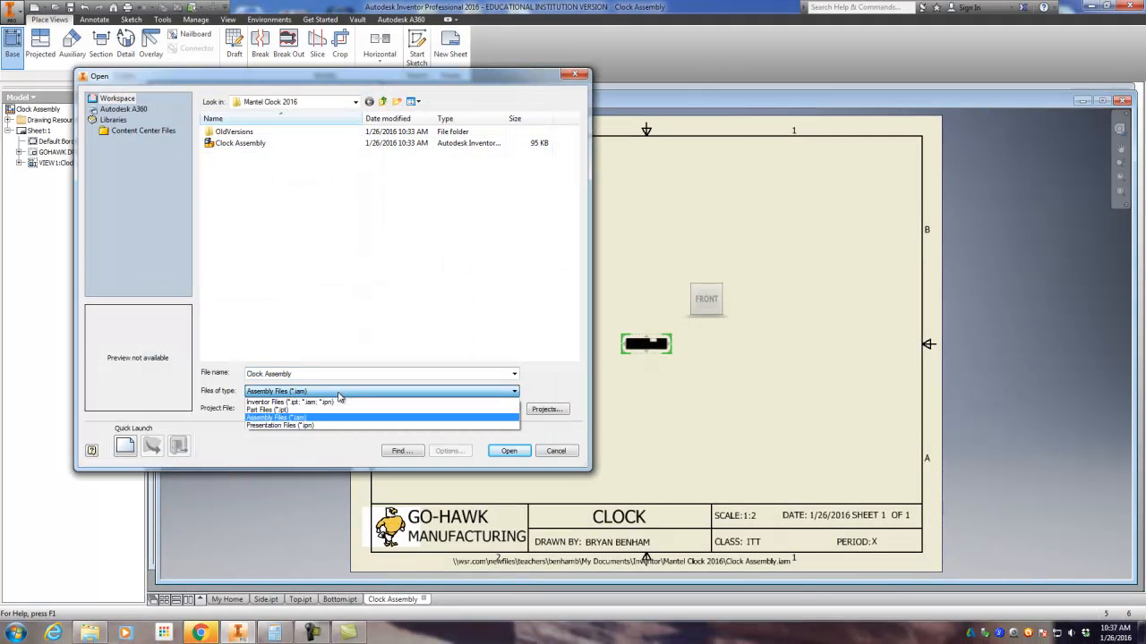
left_click(303, 426)
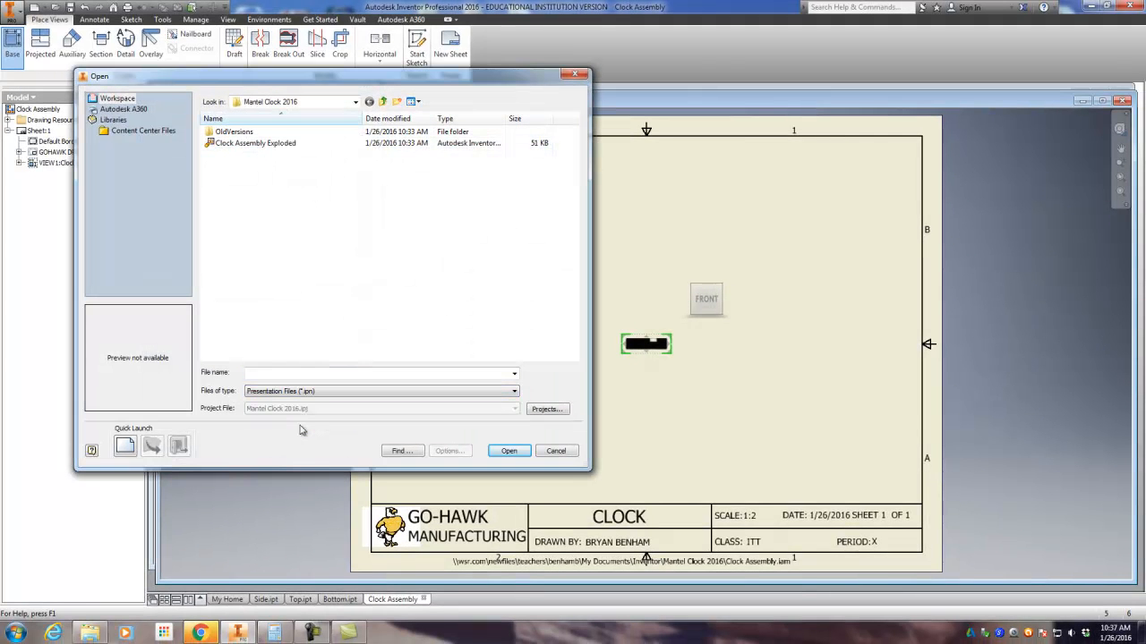
left_click(255, 143)
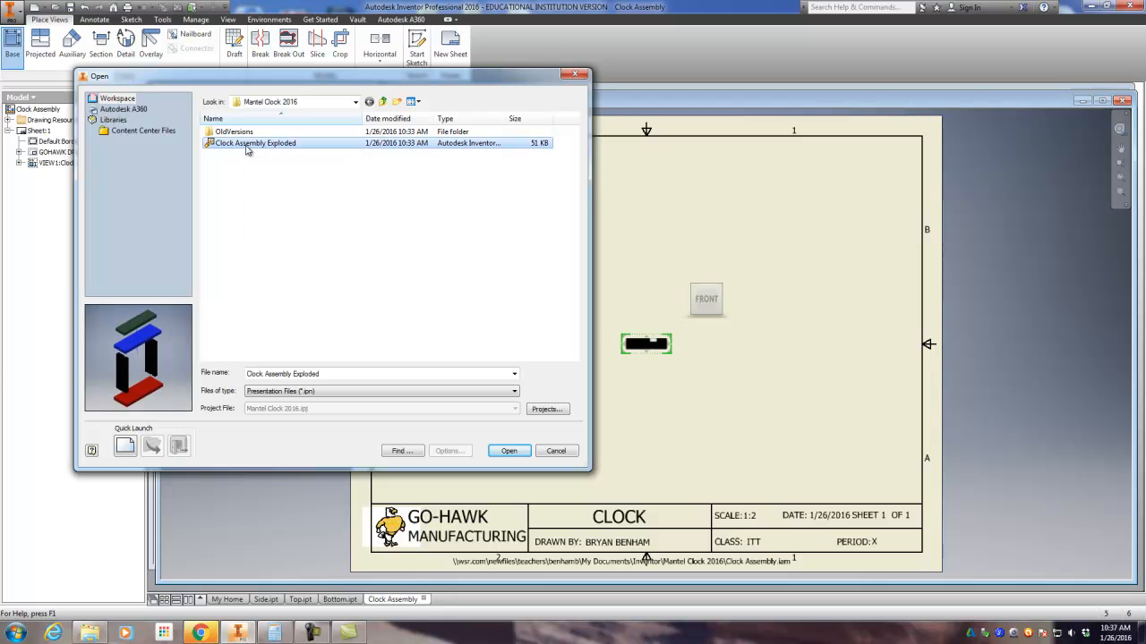
left_click(509, 450)
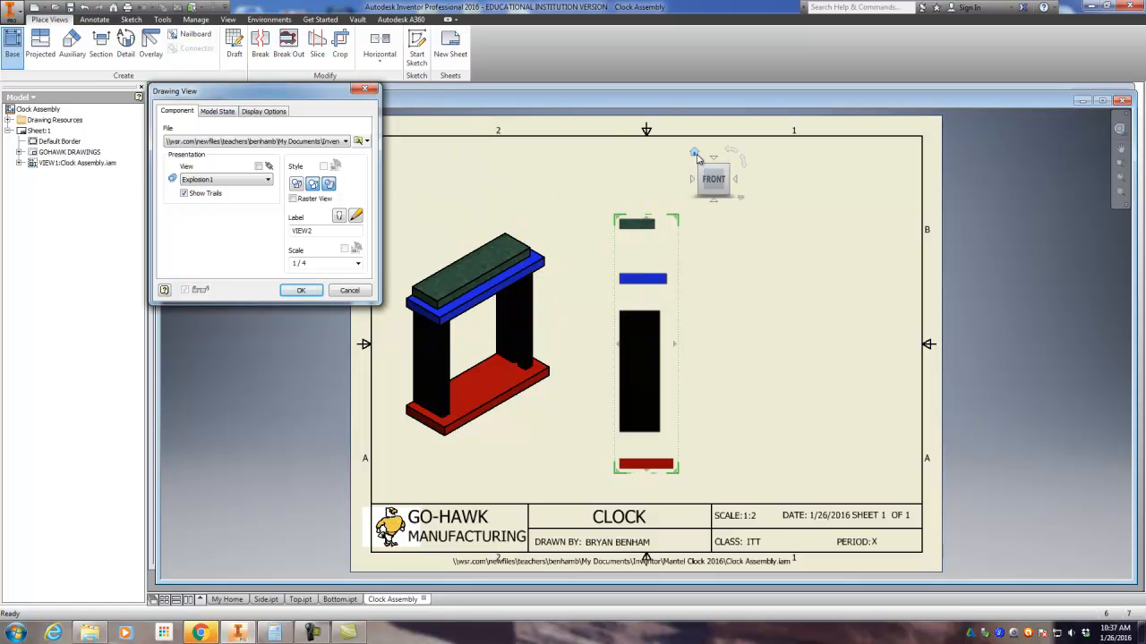
Step: Place the exploded clock view in its isometric home orientation with the scale set to .25
left_click(695, 154)
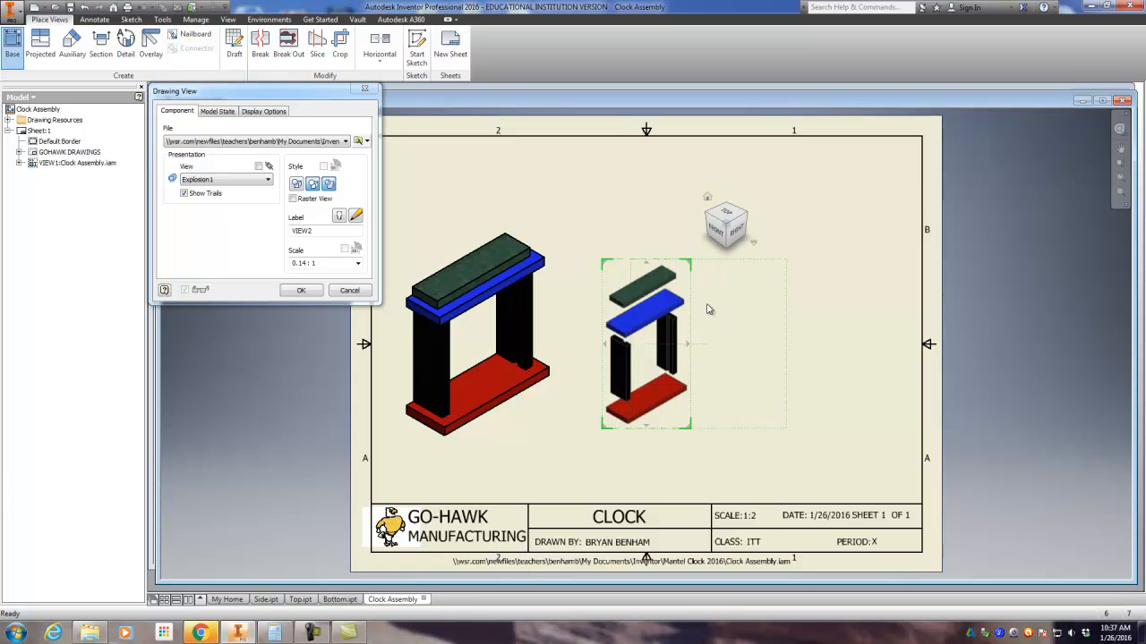
double_click(306, 263)
type(".2")
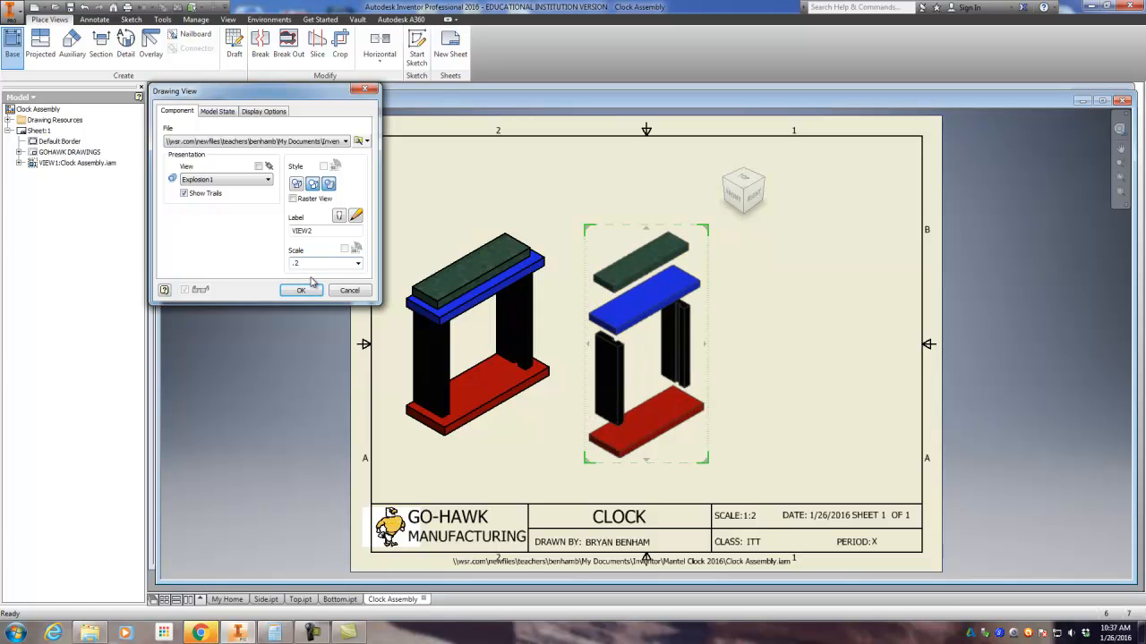
type("5")
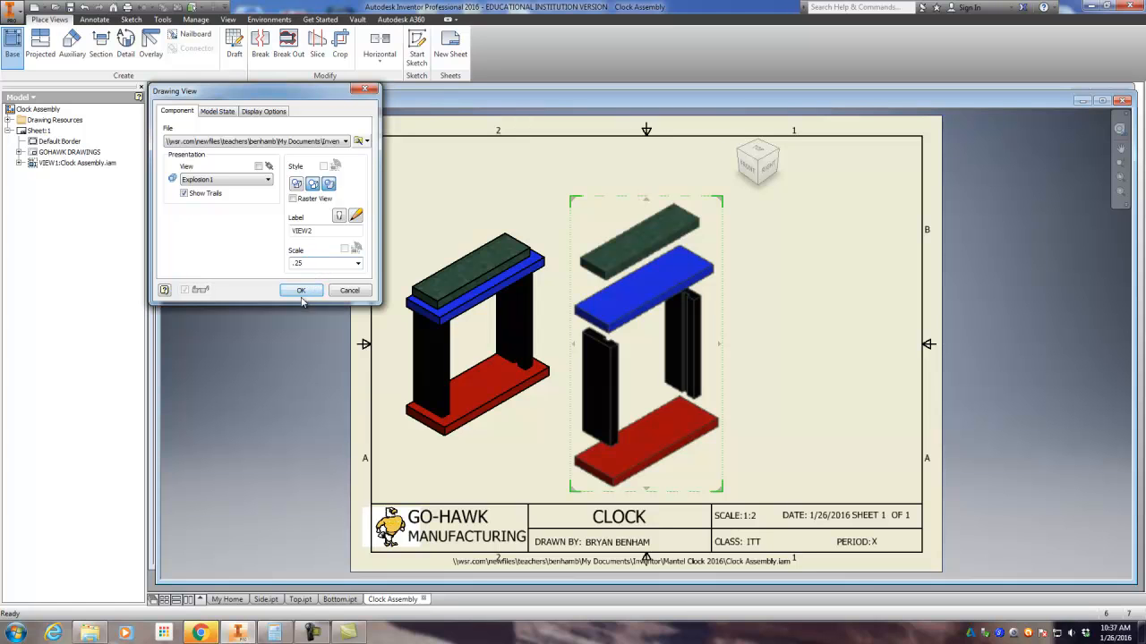
left_click(303, 296)
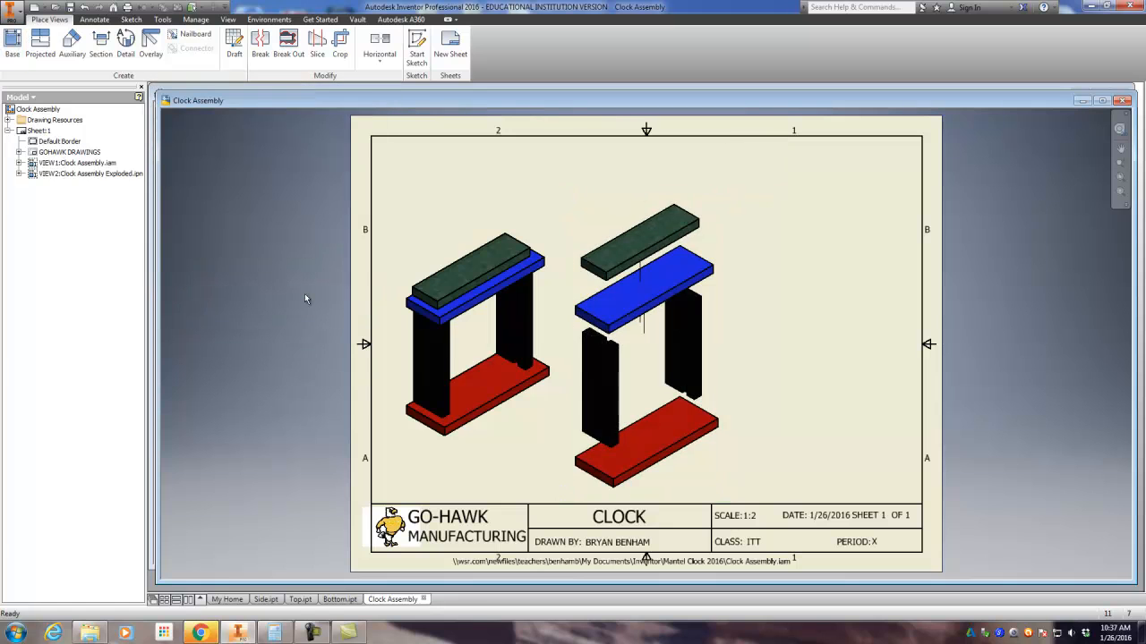
Step: Move the exploded view to the right half of the sheet, near the upper border and clear of the assembled clock
left_click_drag(596, 197, 707, 165)
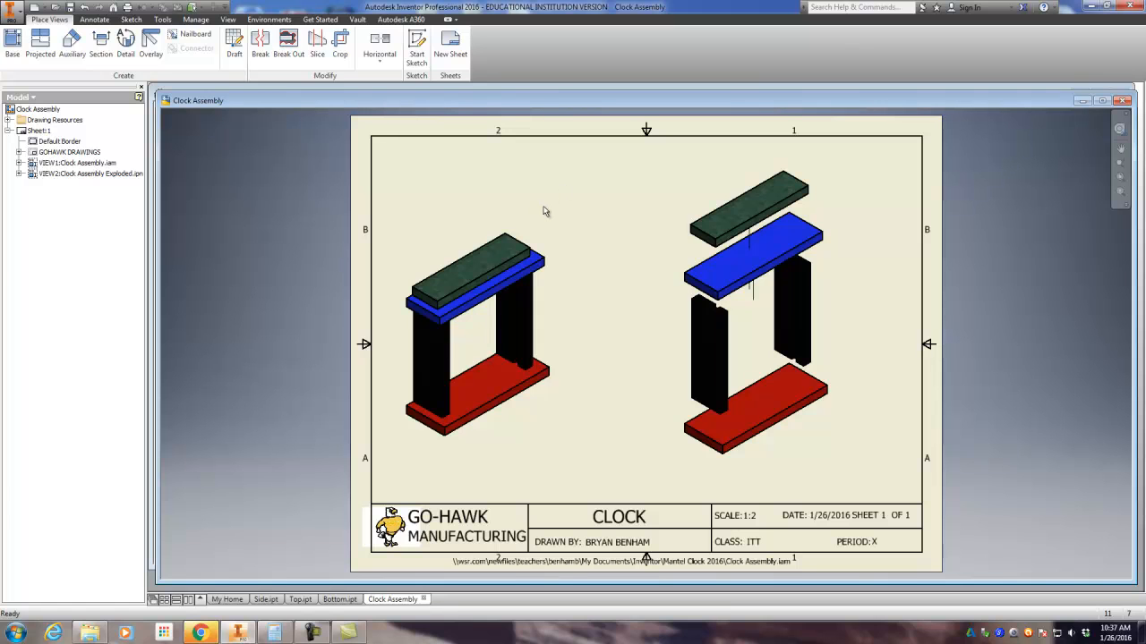
left_click(722, 184)
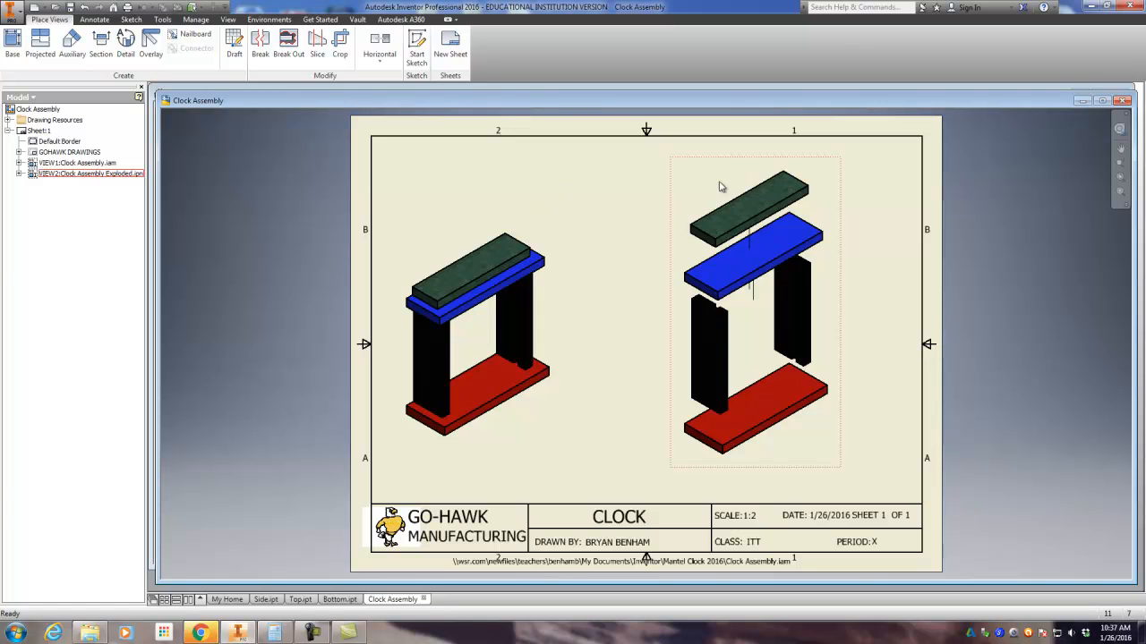
left_click_drag(731, 164, 716, 146)
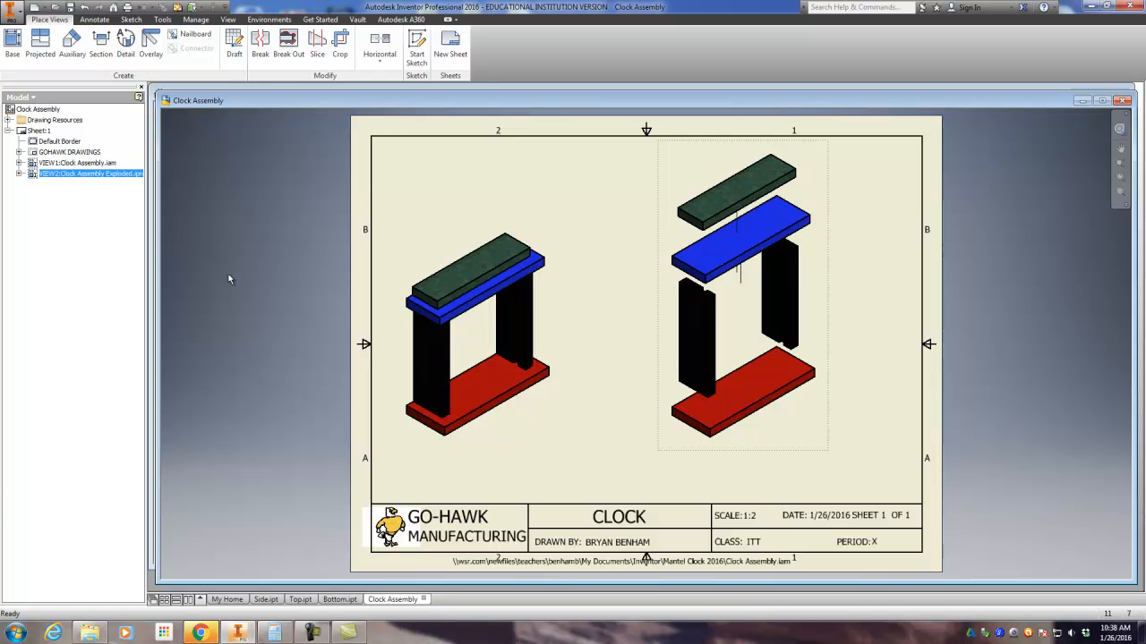
Step: Add a new sheet with the drafter's name, part name SIDE, scale 1:2, date 1-26-16, period X and class ITT
left_click(451, 45)
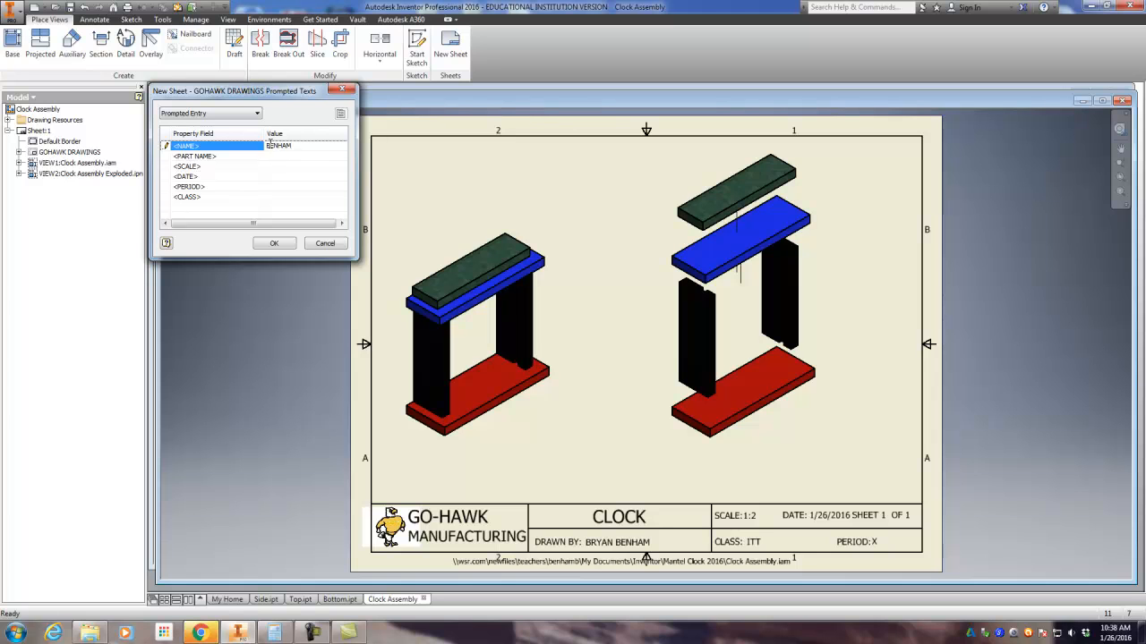
left_click(275, 155)
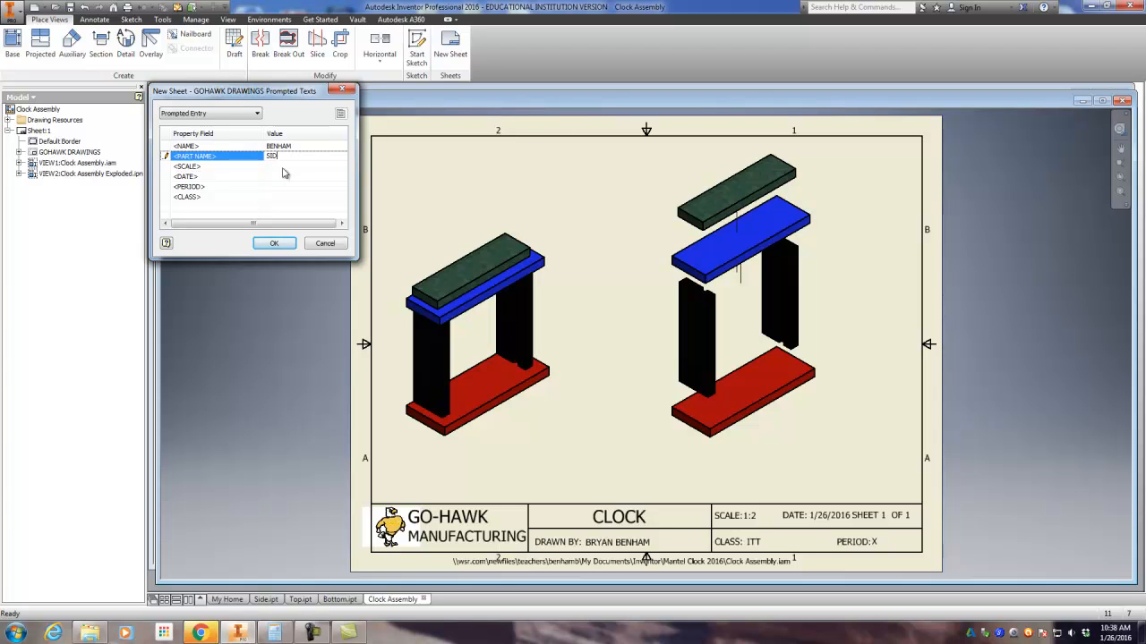
left_click(284, 166)
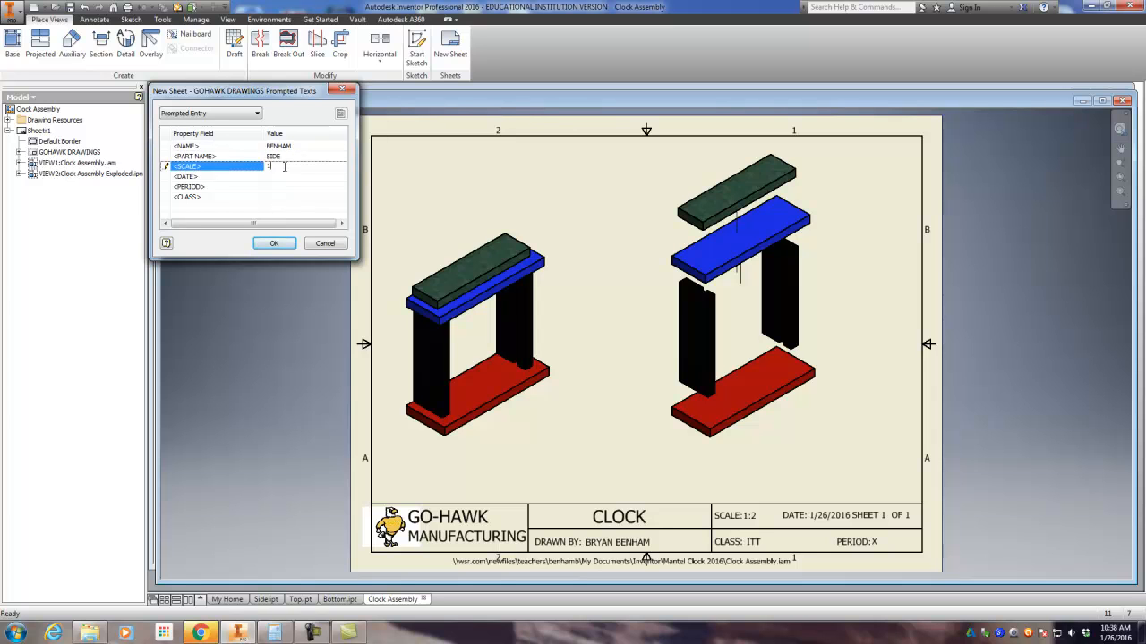
left_click(283, 176)
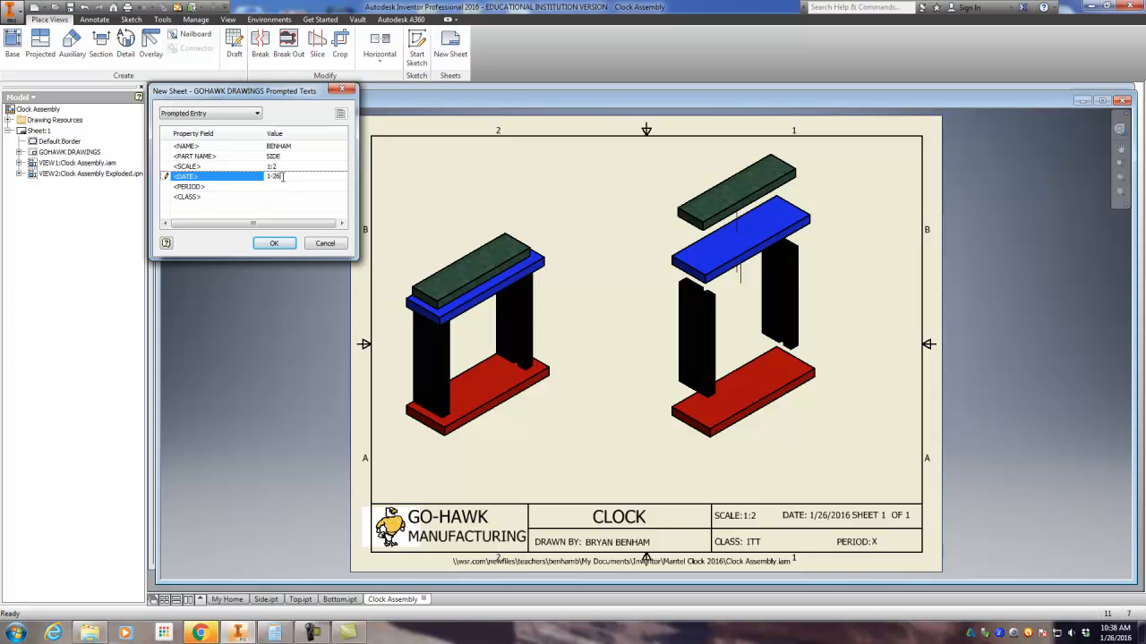
left_click(277, 187)
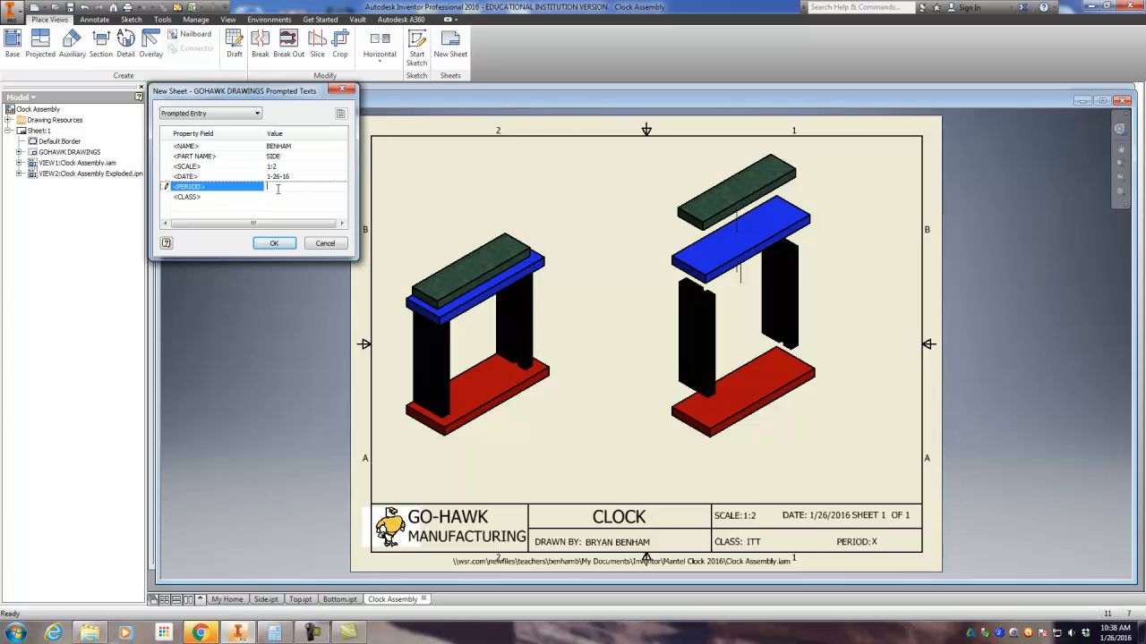
left_click(274, 196)
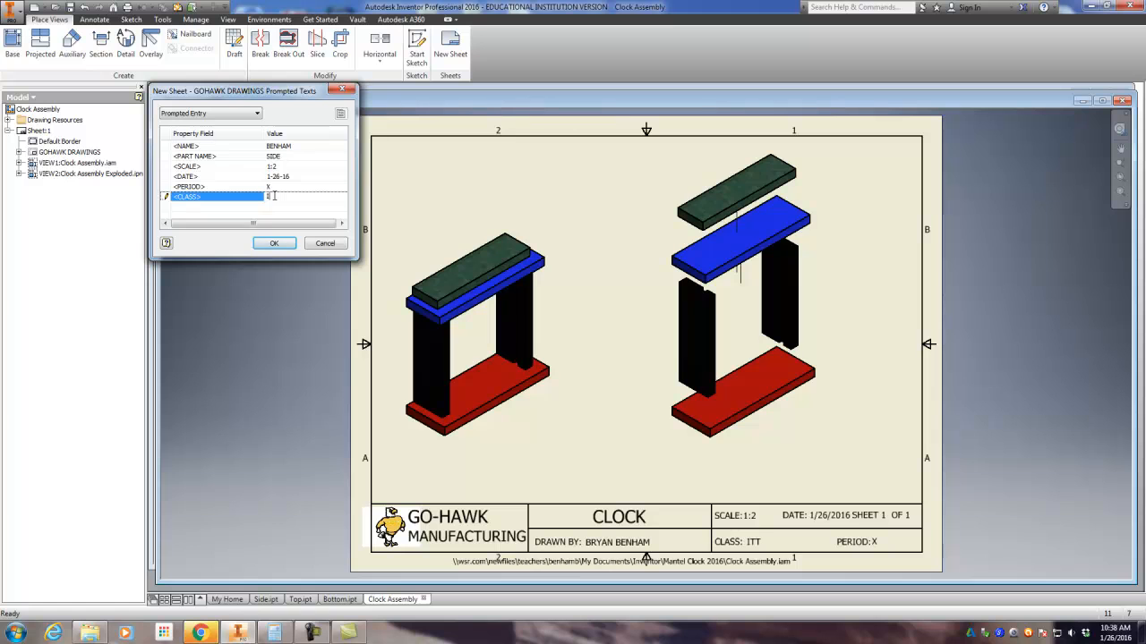
type("ITT")
left_click(283, 243)
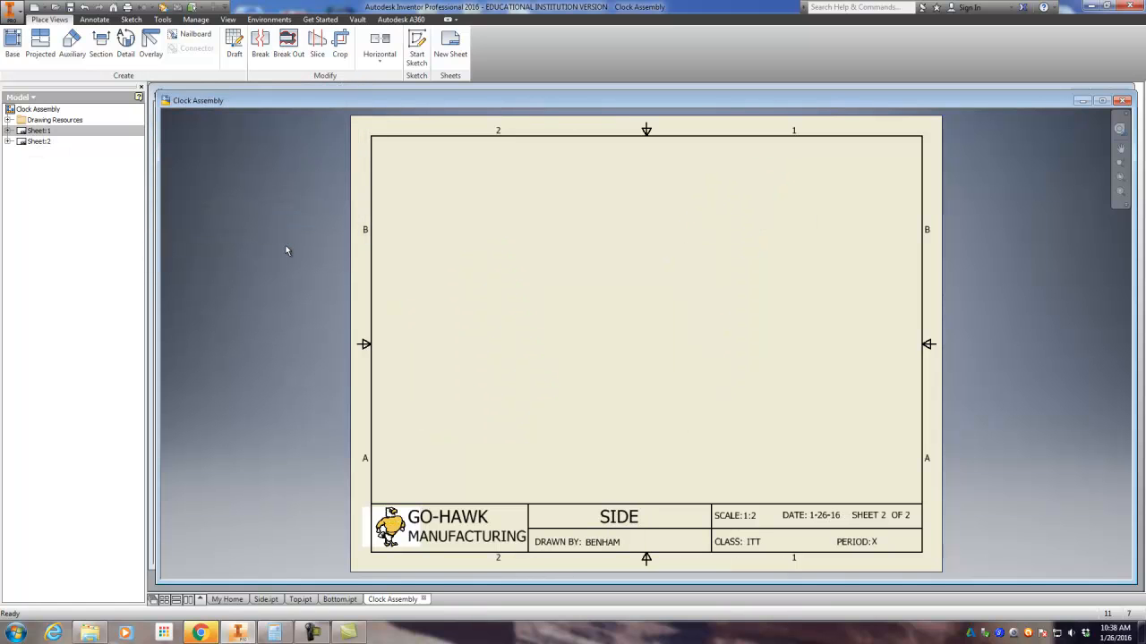
Step: Check sheet 1, return to sheet 2 and start a base view using the Side part file as its source
double_click(27, 131)
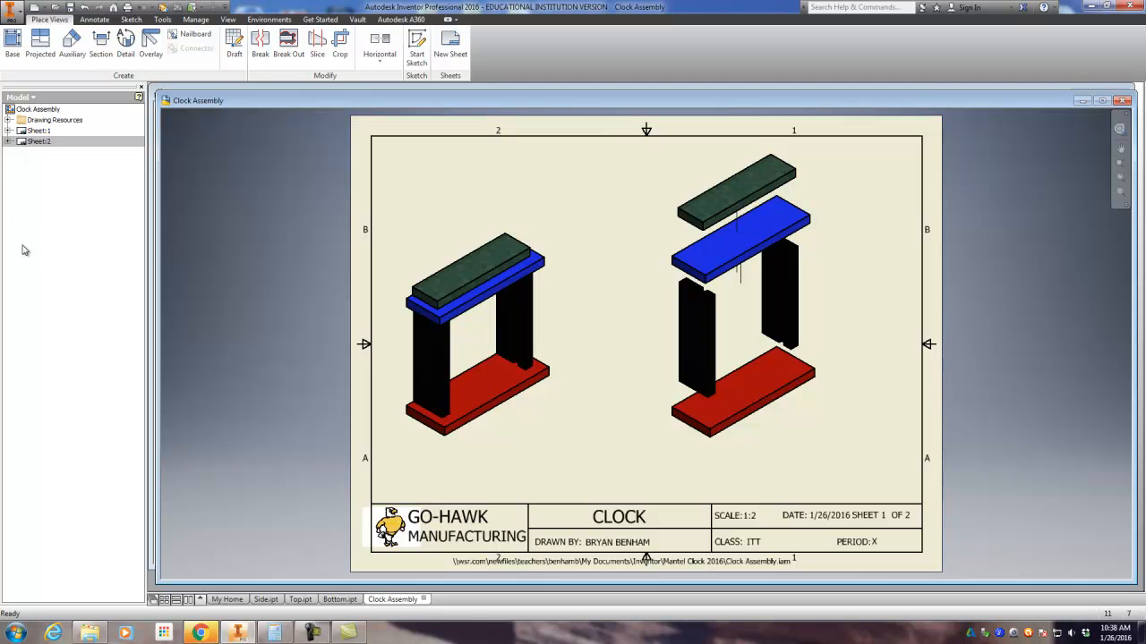
double_click(25, 141)
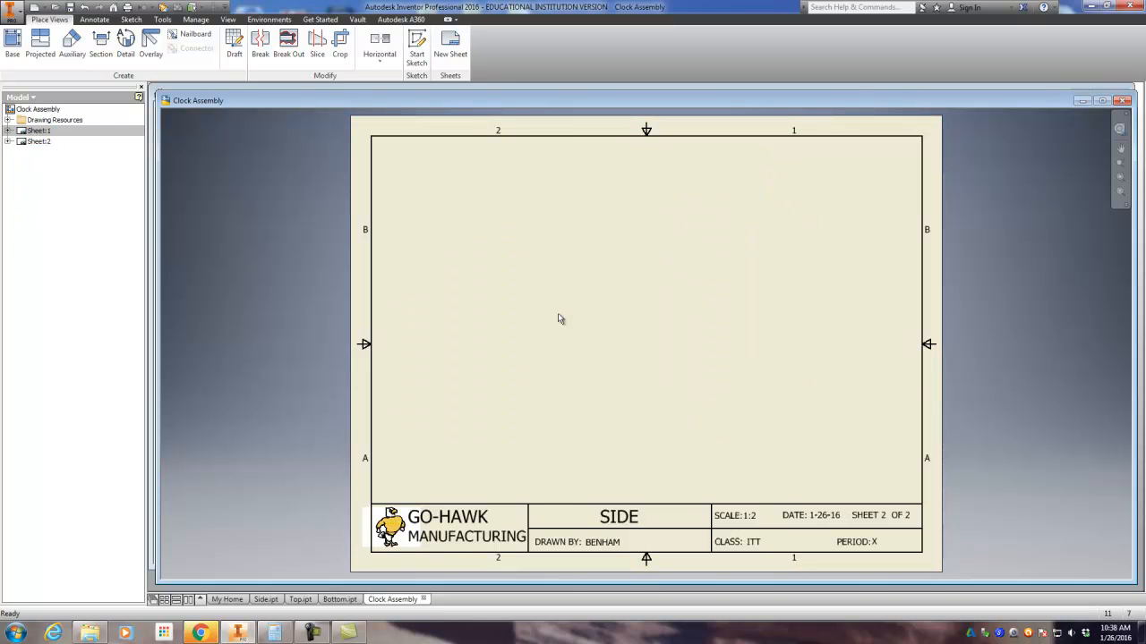
left_click(13, 43)
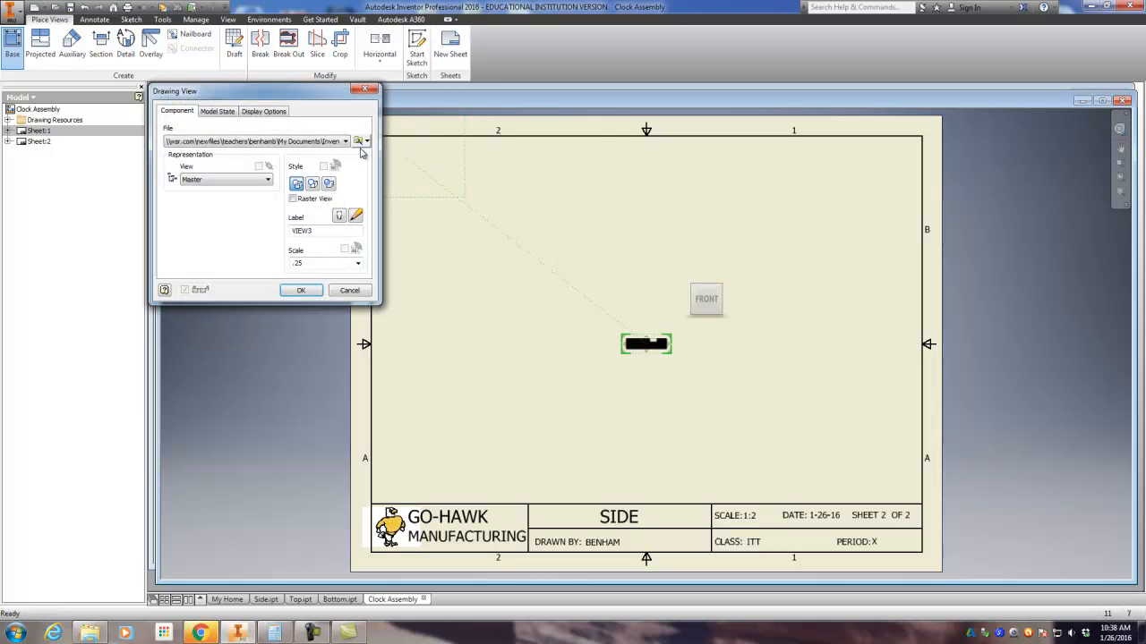
left_click(357, 140)
left_click(301, 391)
left_click(300, 412)
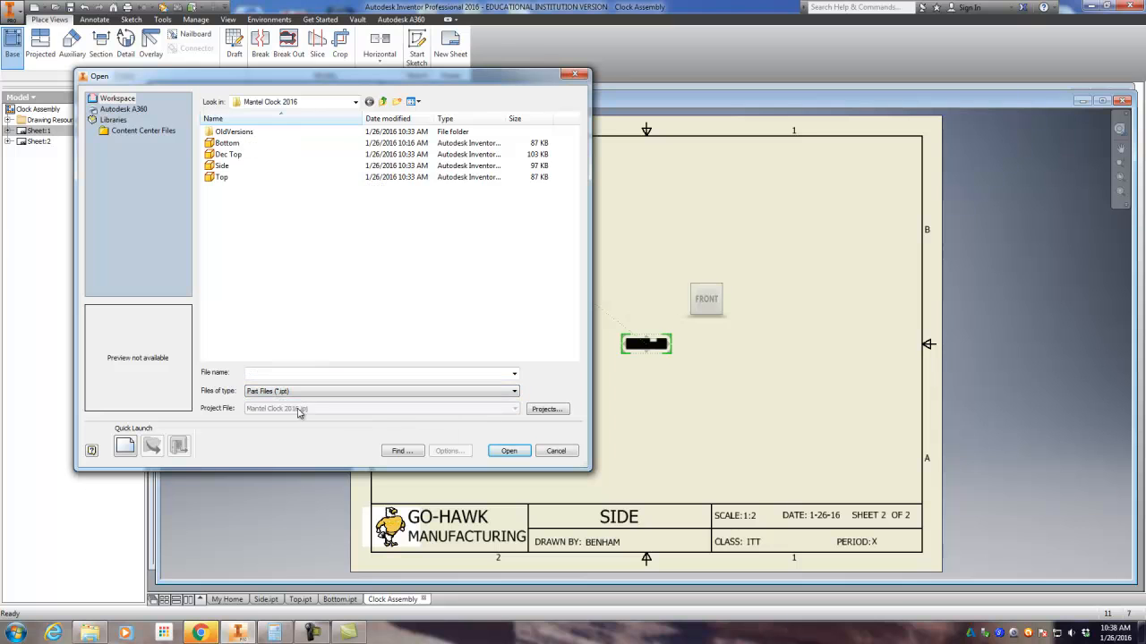
left_click(234, 166)
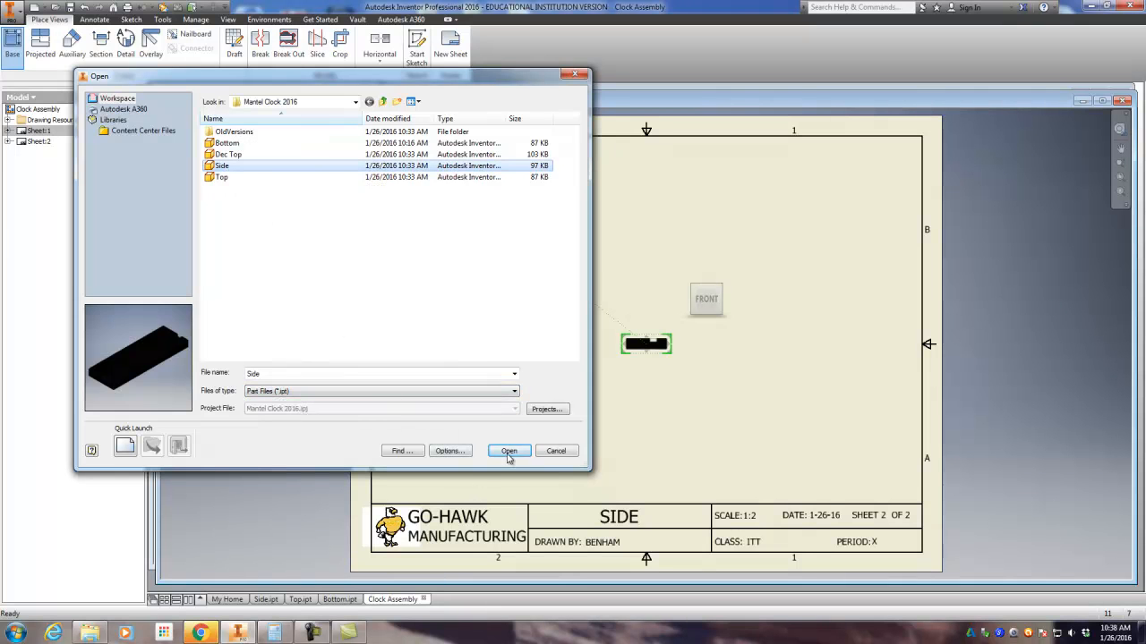
left_click(508, 451)
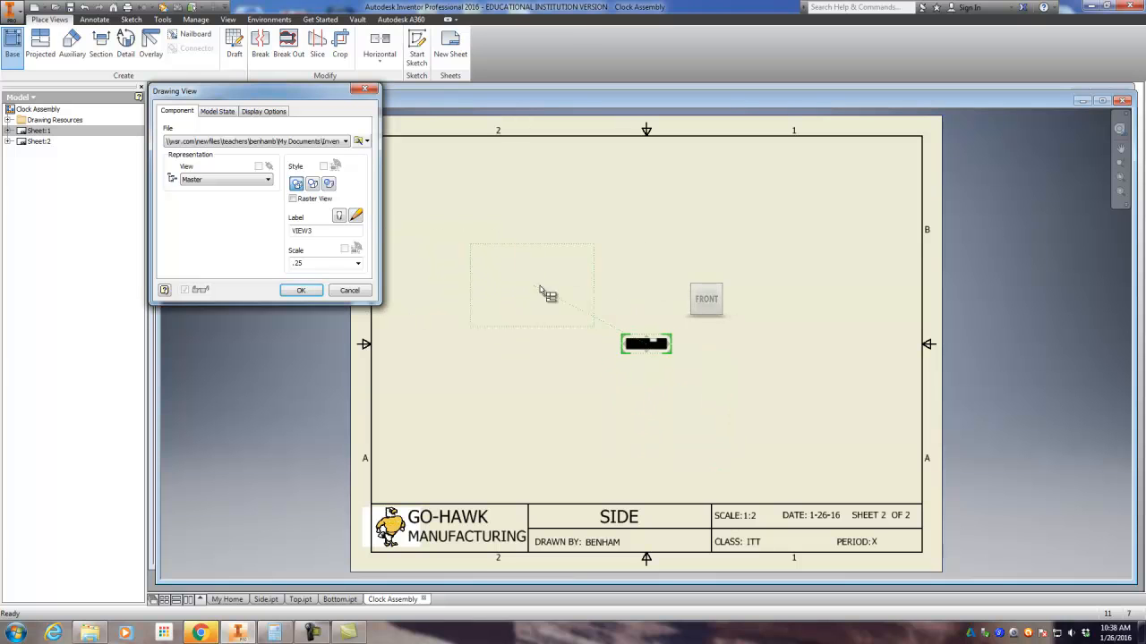
Step: Place the Side base view in its TOP orientation and move it to the lower left area of the sheet
mouse_move(705, 309)
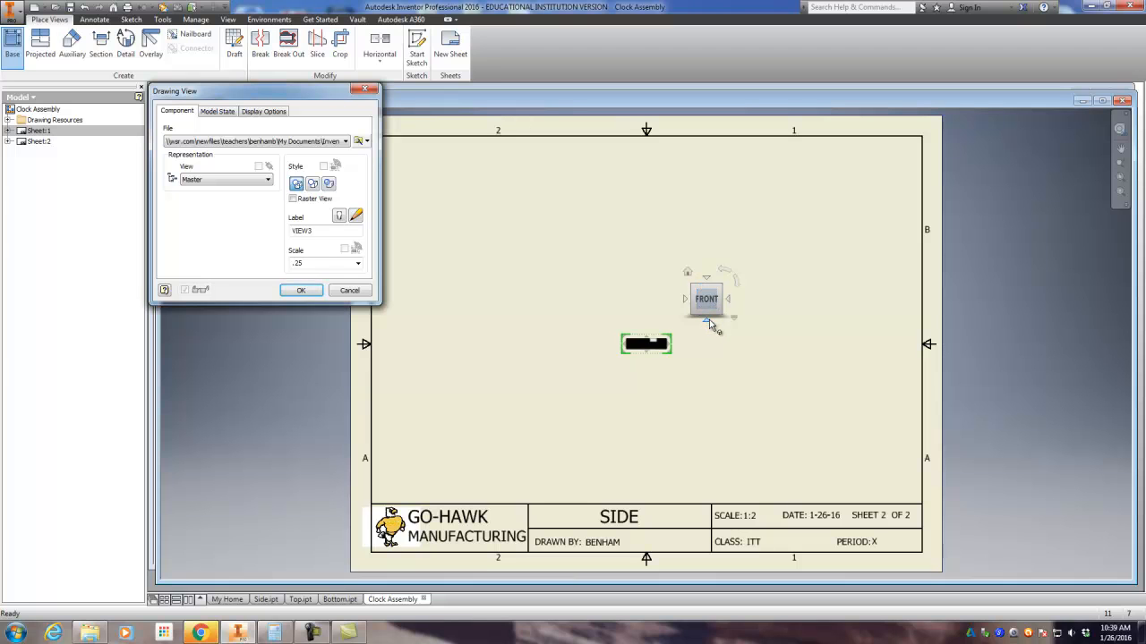
left_click(707, 321)
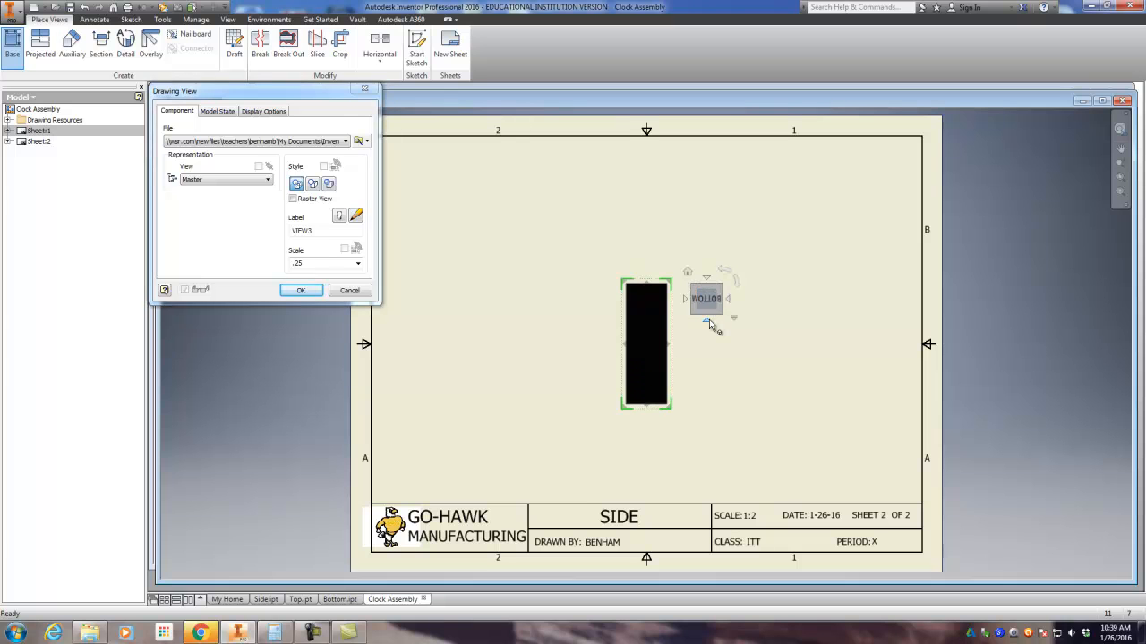
left_click(707, 280)
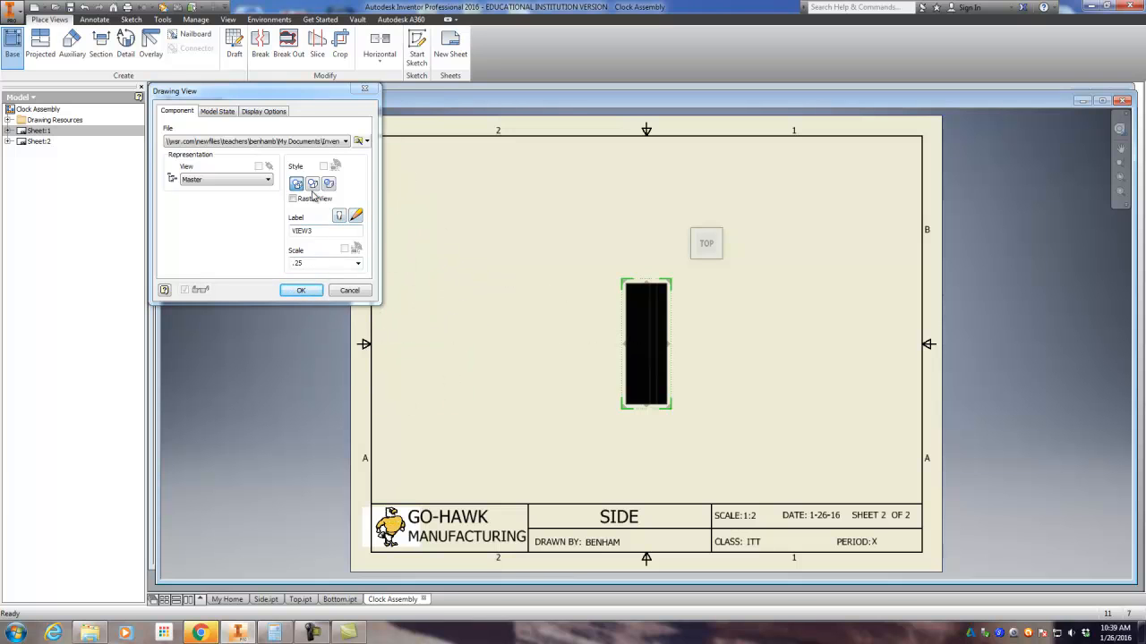
left_click(301, 292)
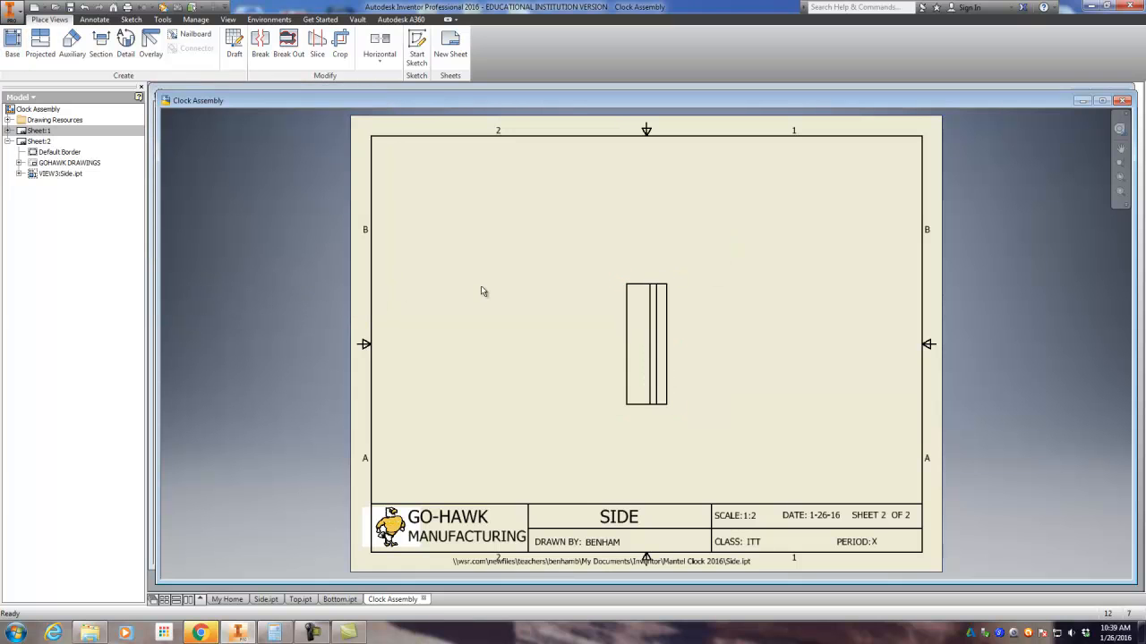
left_click_drag(653, 277, 476, 304)
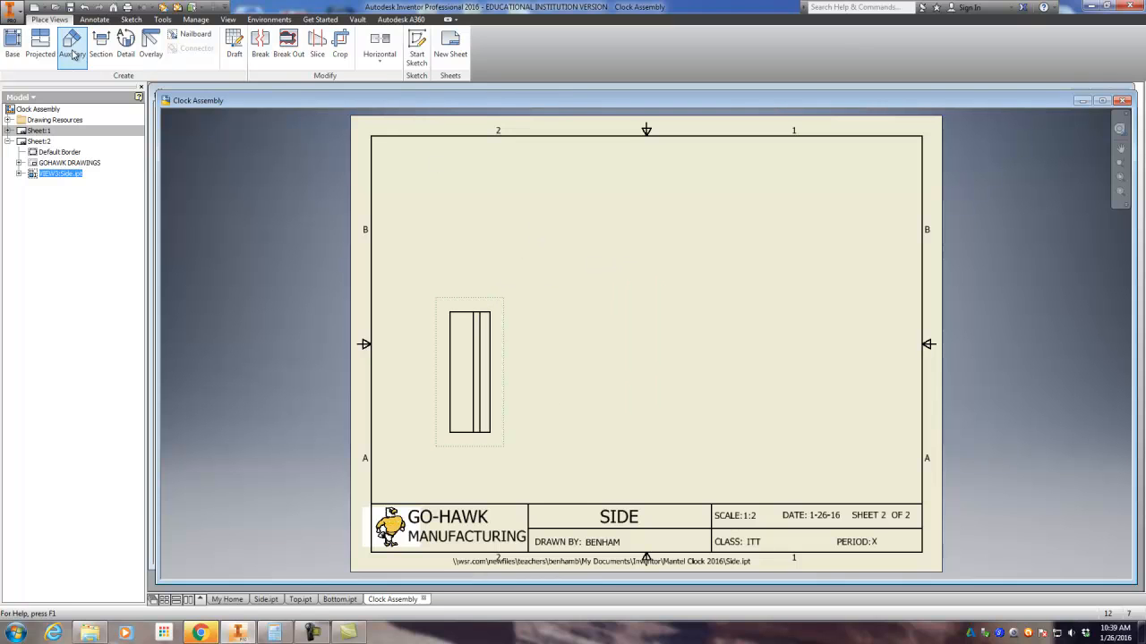
Step: Project three views from the Side base view: one above it, one to its right and an isometric at the upper right
left_click(40, 45)
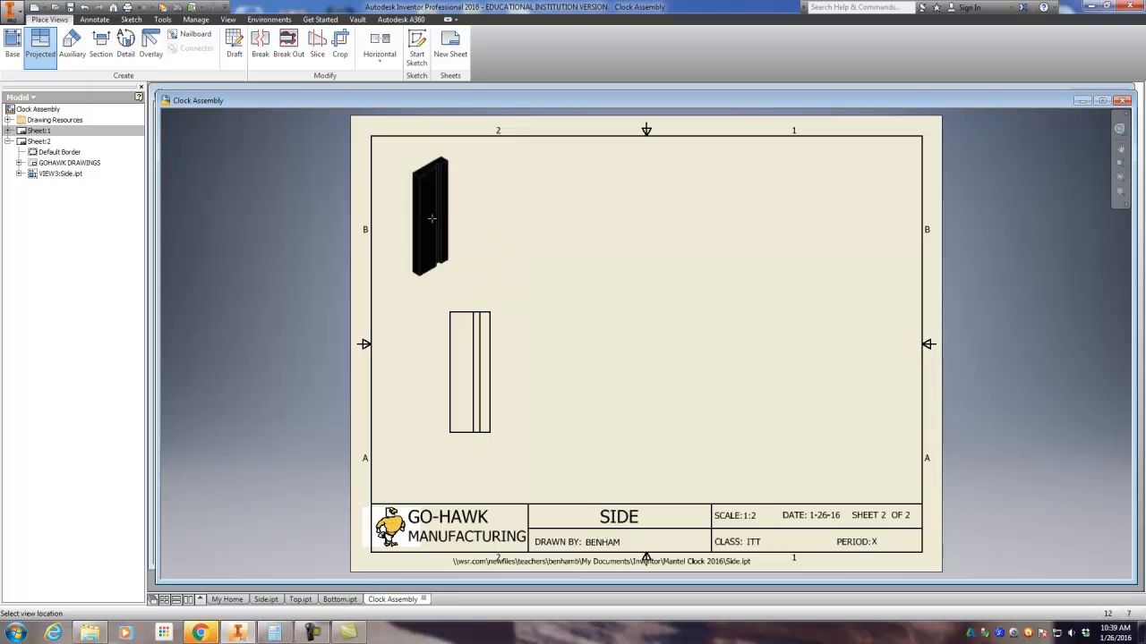
left_click(469, 213)
left_click(644, 372)
left_click(698, 224)
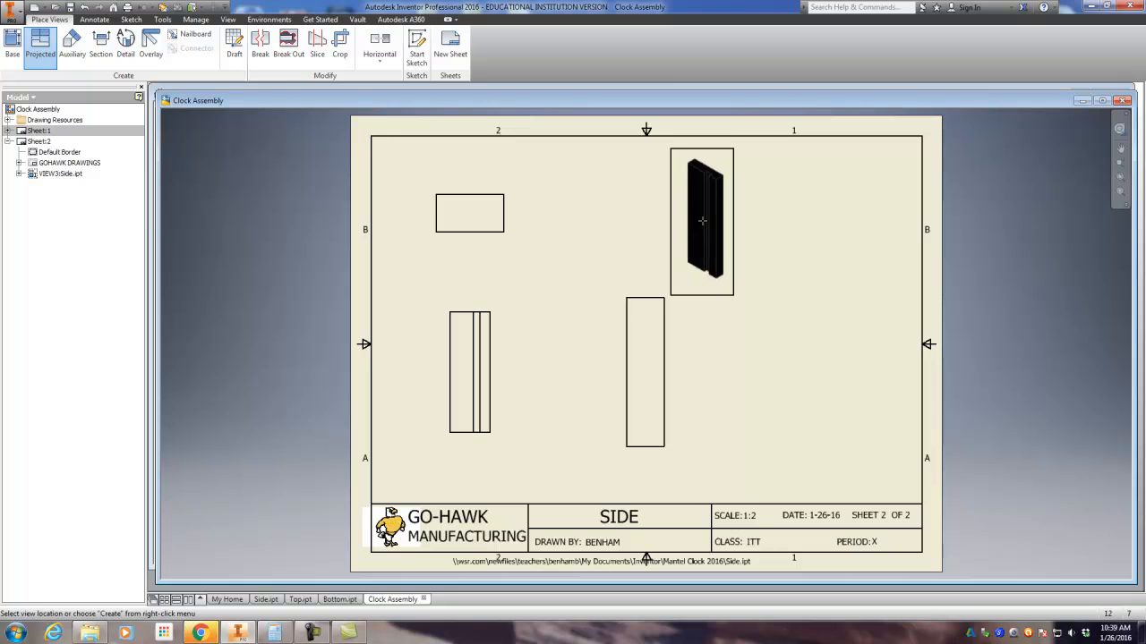
right_click(704, 224)
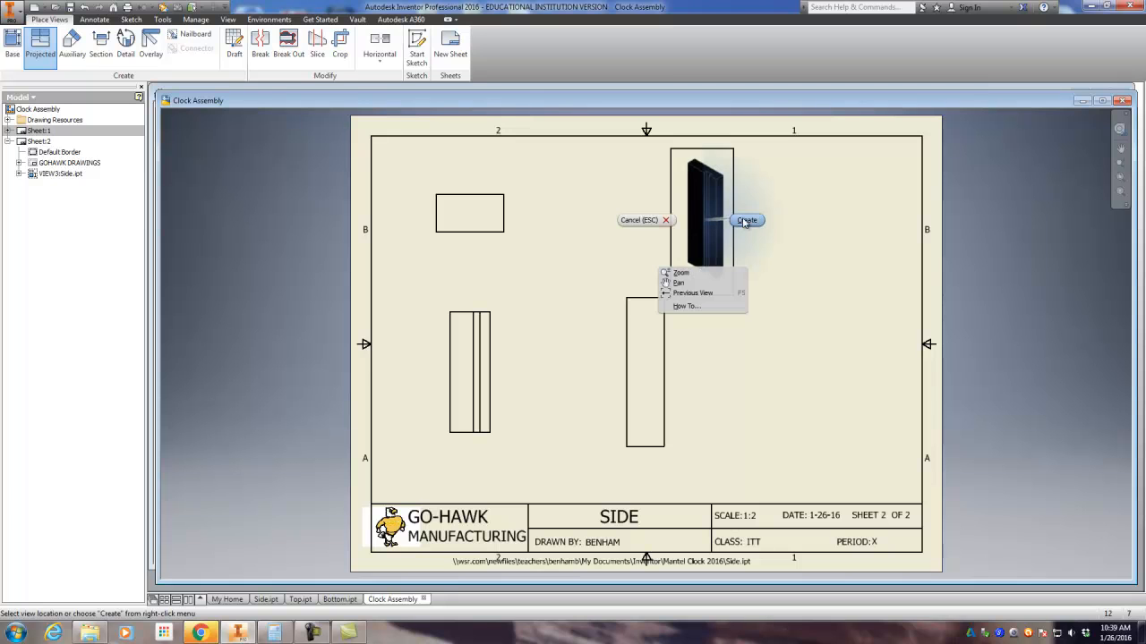
left_click(746, 220)
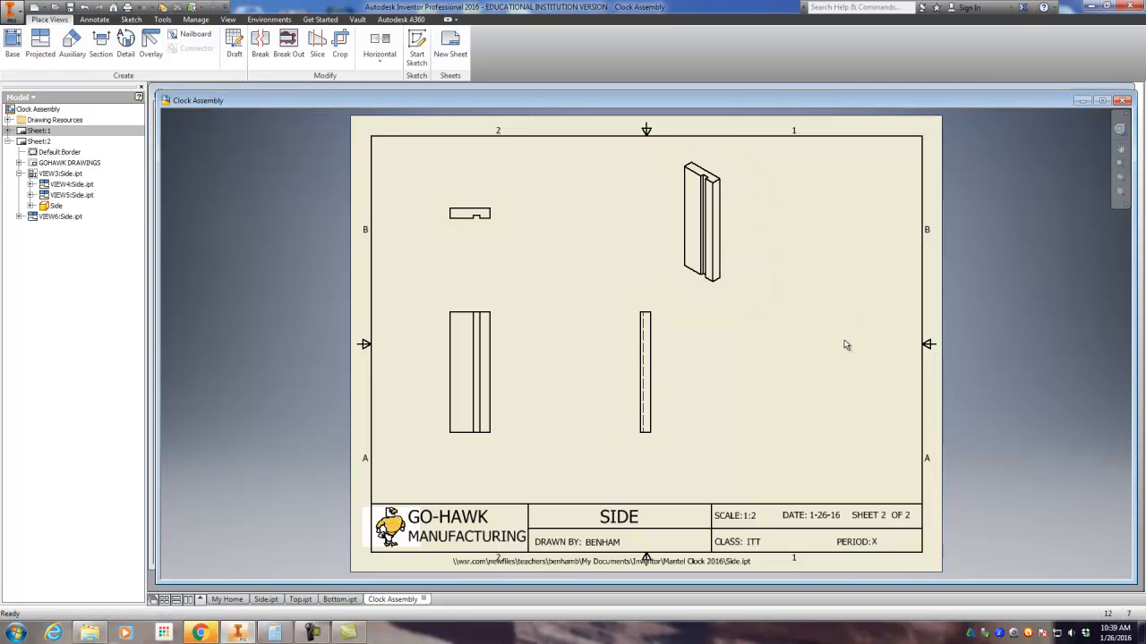
Step: Try the shaded style on the isometric view of the side and undo the style change
double_click(731, 293)
left_click(329, 185)
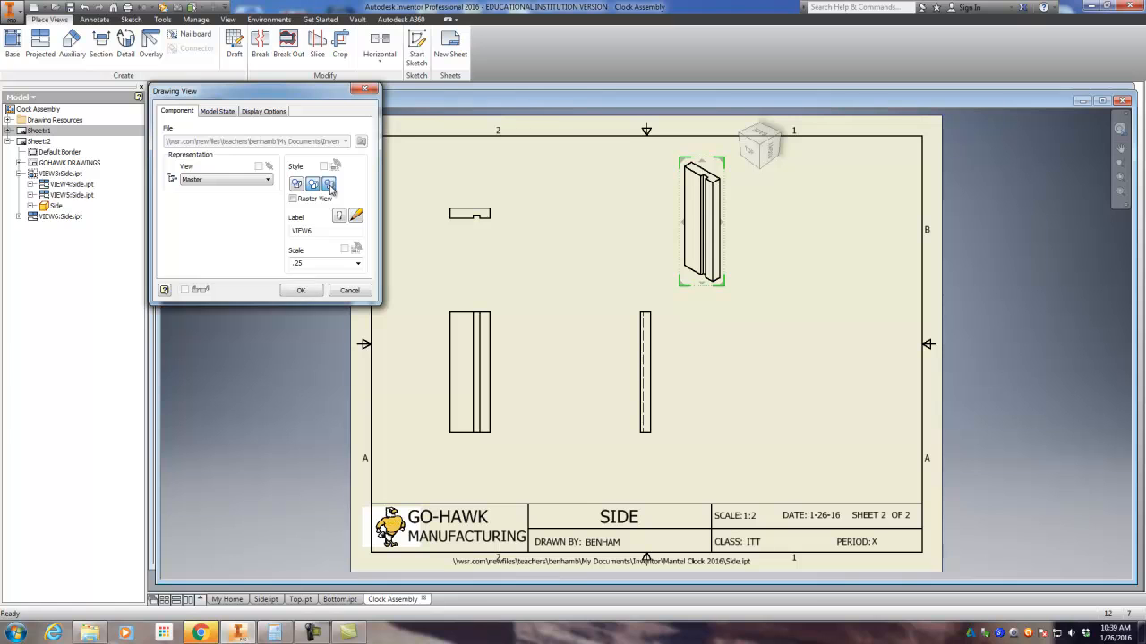
left_click(301, 290)
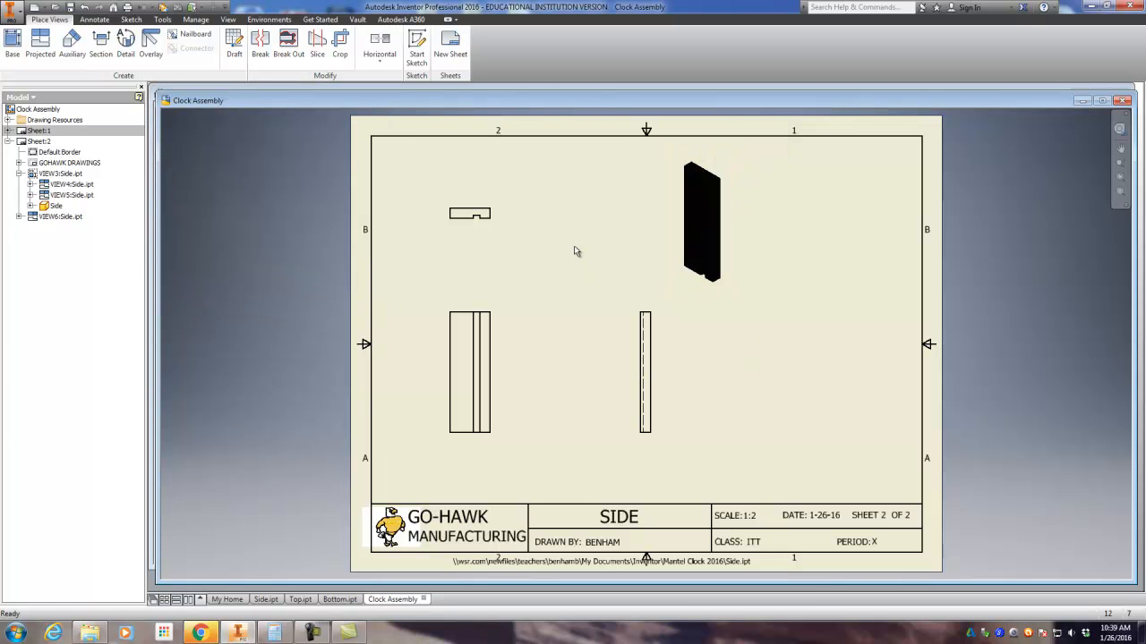
left_click(85, 7)
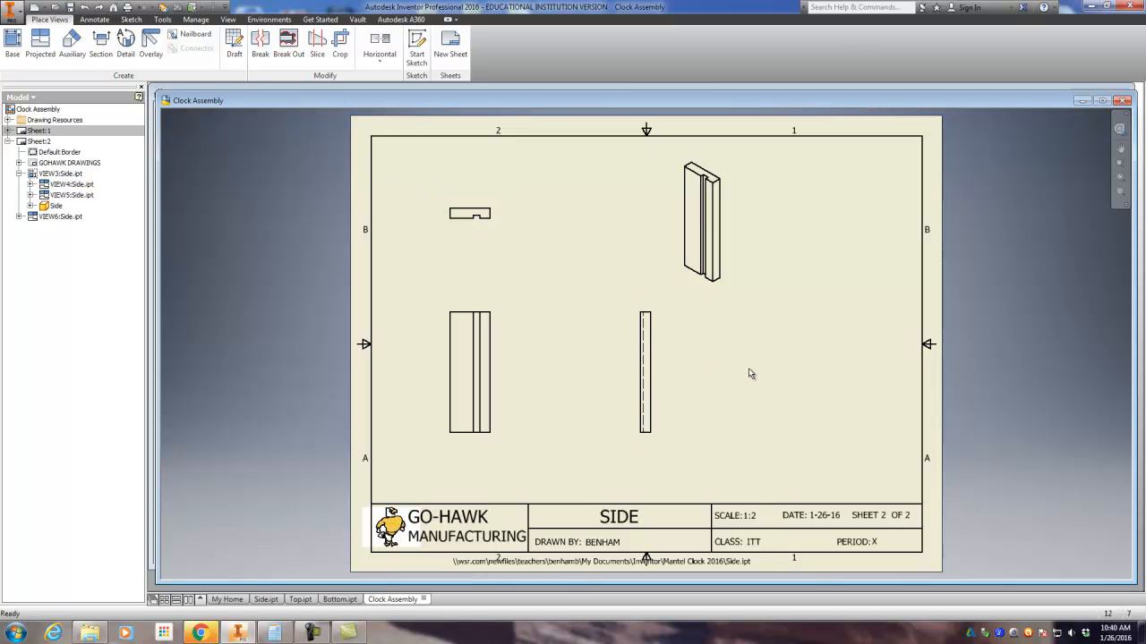
Step: Spread out the Side views by lowering the base view slightly and shifting the right-hand and isometric views farther right
left_click_drag(501, 304, 517, 326)
left_click_drag(646, 315, 703, 320)
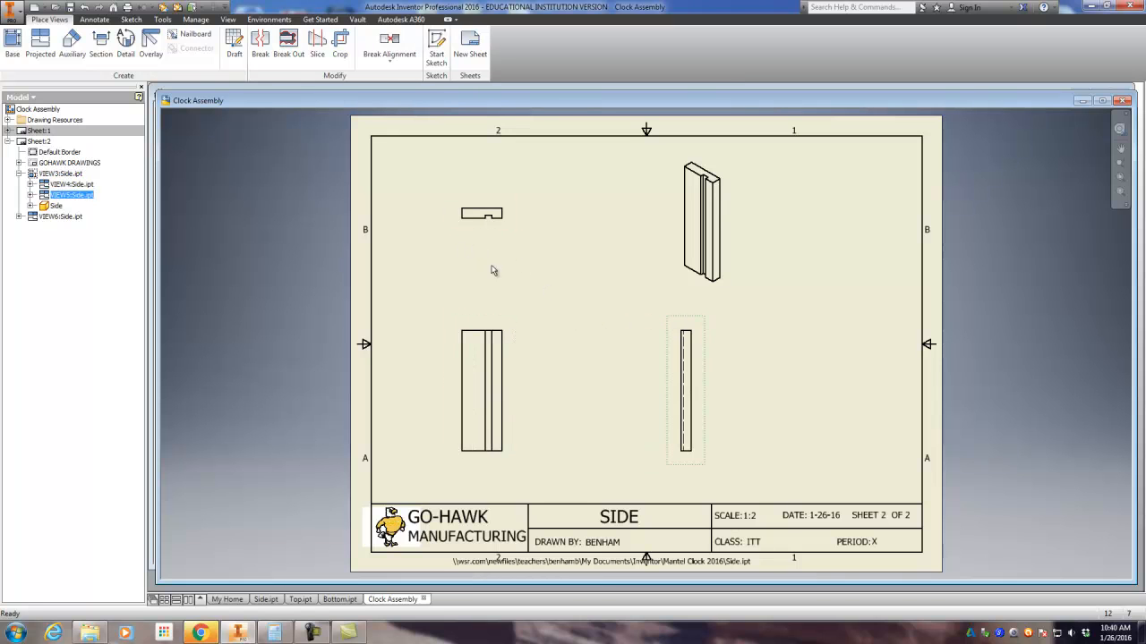
left_click_drag(735, 289, 750, 293)
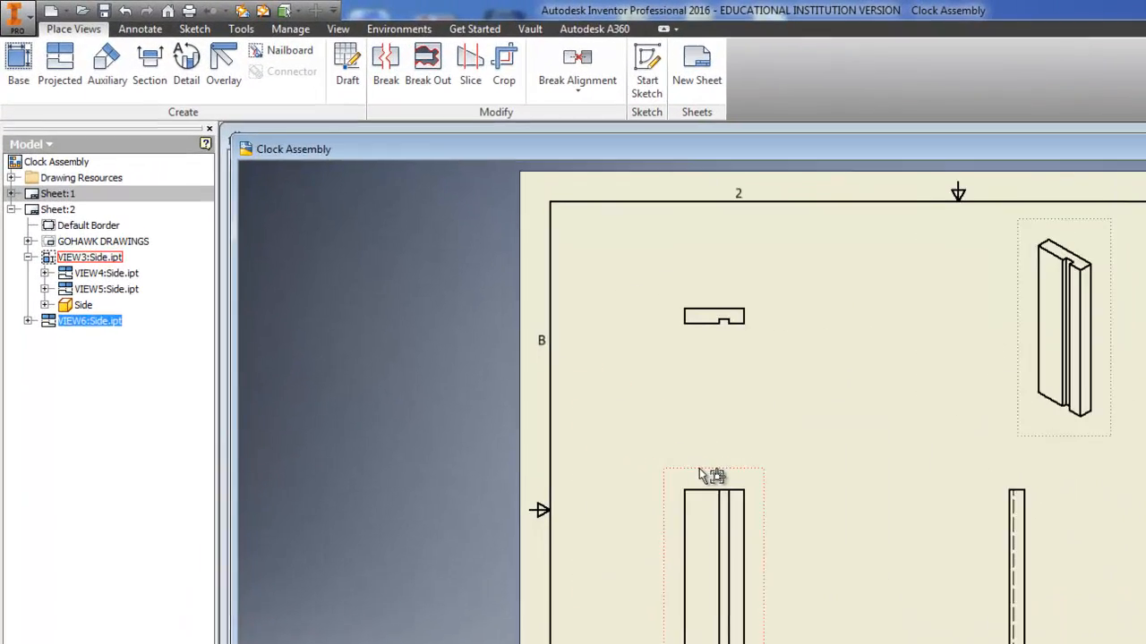
Step: Set the scale of the Side base view to .5
double_click(549, 370)
double_click(367, 303)
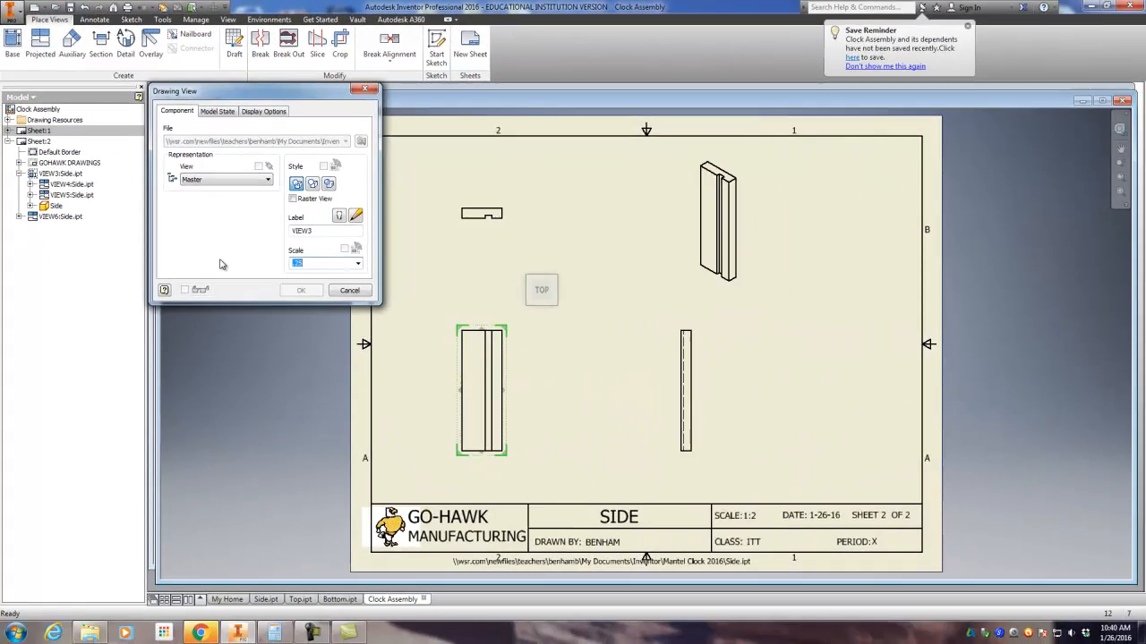
type(".5")
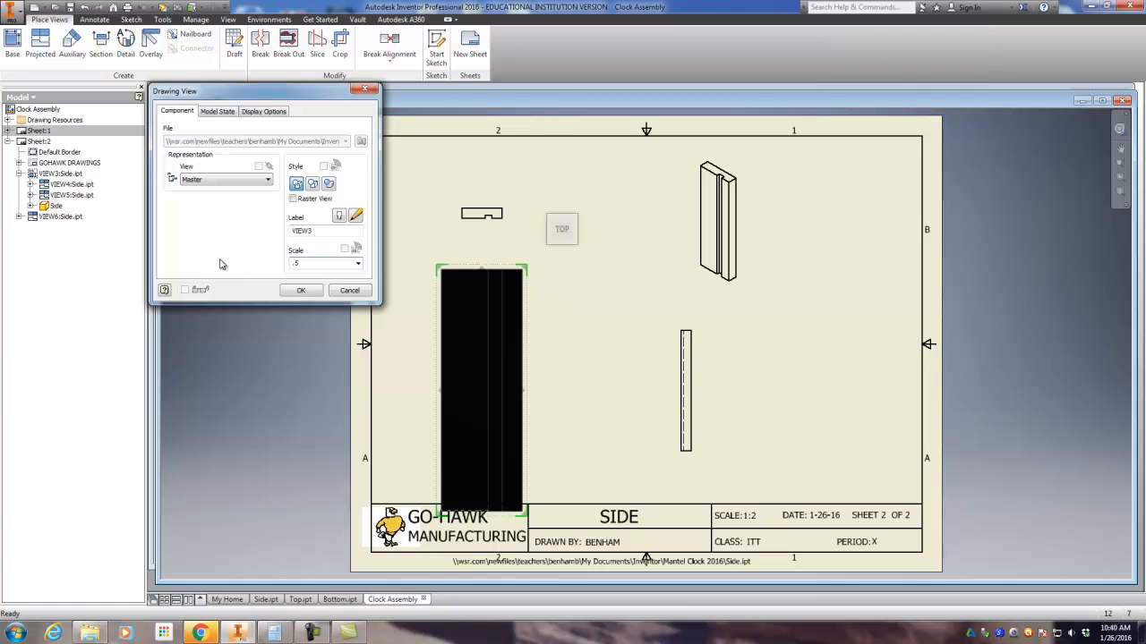
left_click(293, 289)
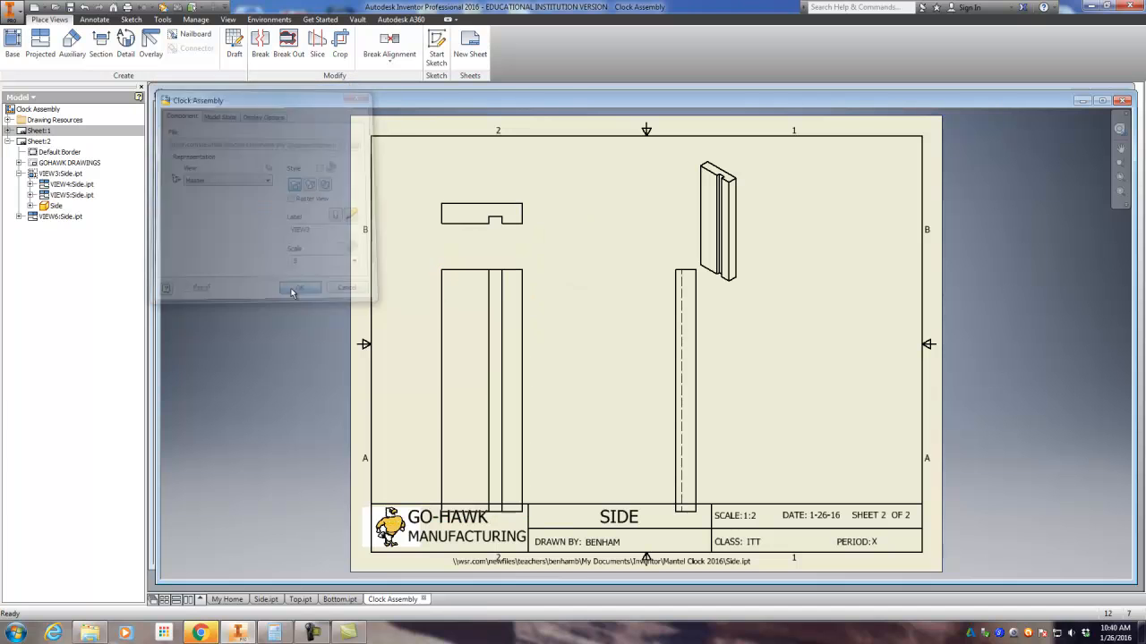
Step: Move the enlarged Side views up clear of the title block and place the isometric view in the sheet's upper right corner
left_click_drag(519, 258, 511, 236)
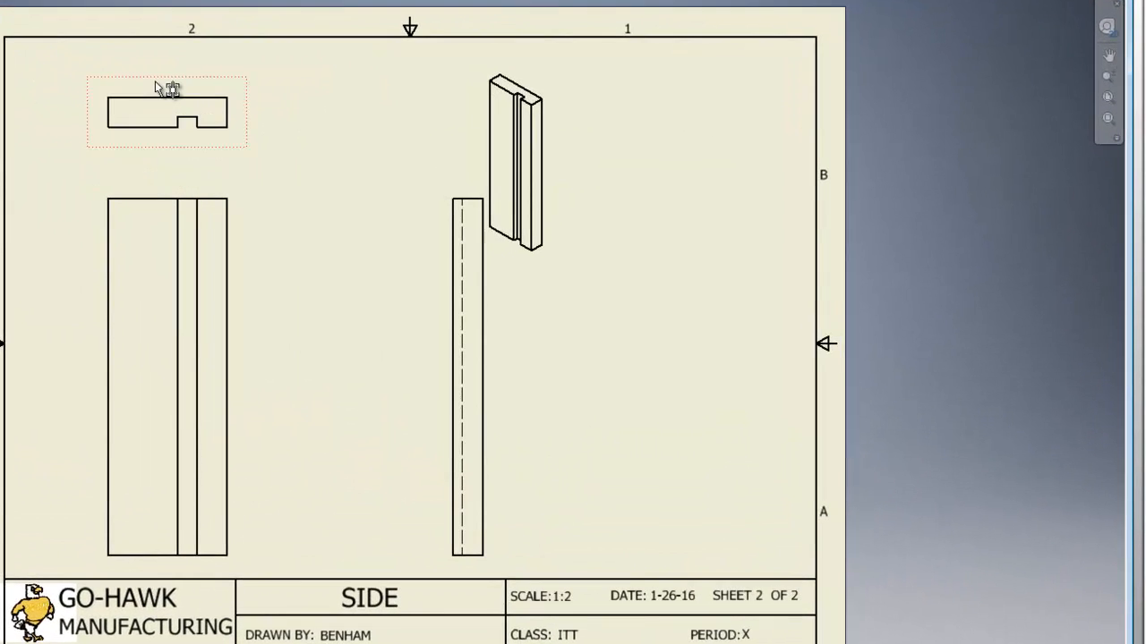
left_click(564, 77)
left_click_drag(757, 65, 752, 56)
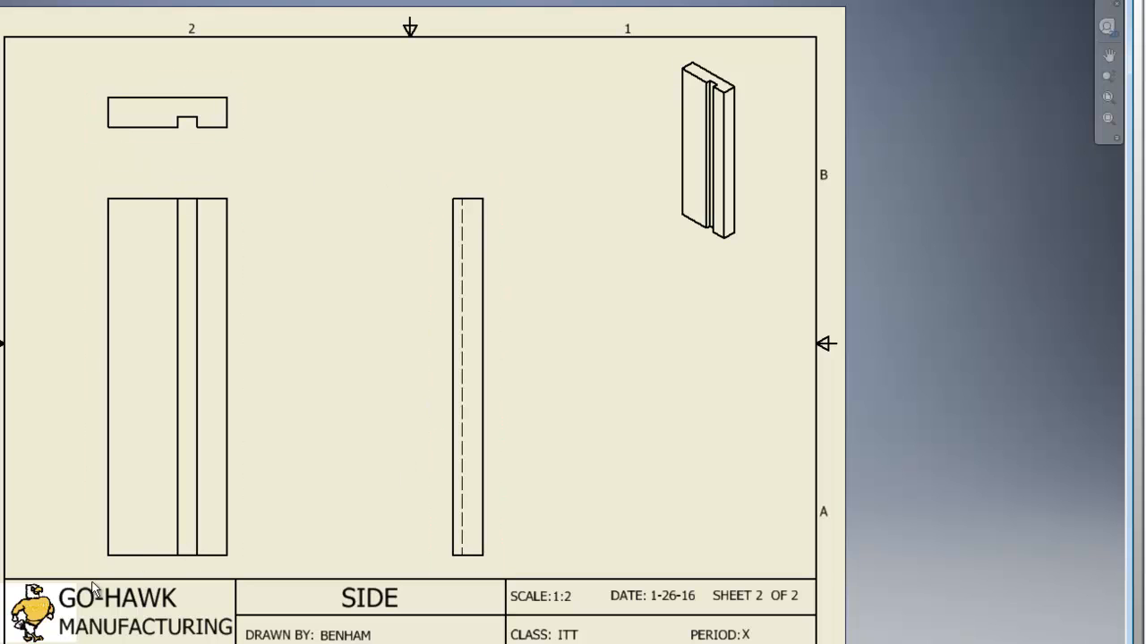
left_click_drag(89, 538, 91, 588)
left_click_drag(141, 236, 141, 159)
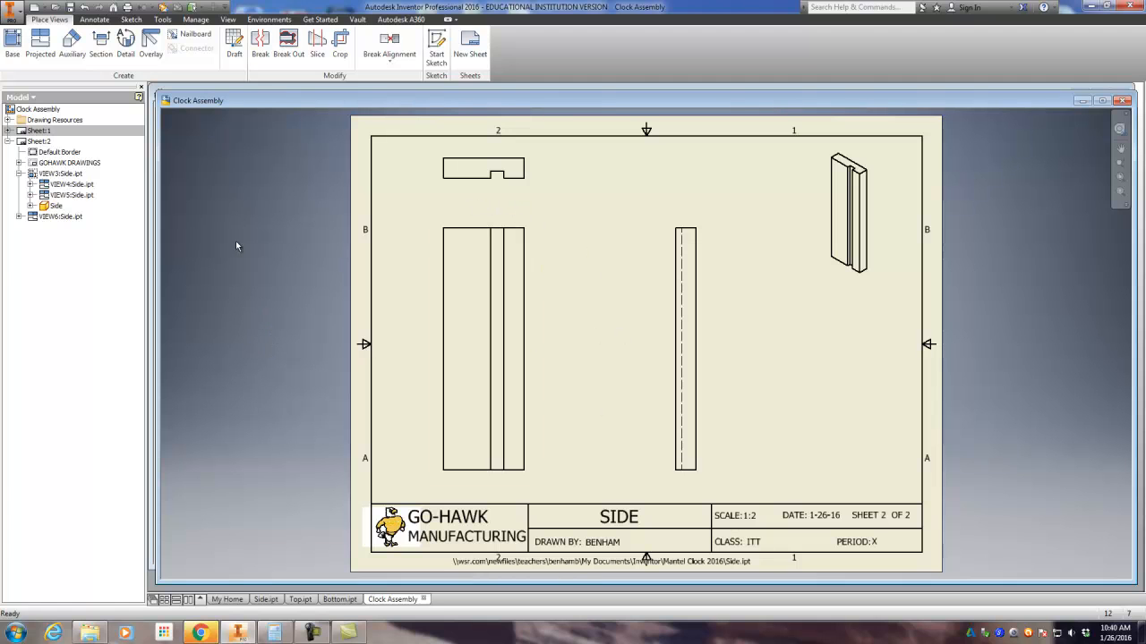
Step: Dimension the overall width of the Side front view, placing the dimension between it and the top view
left_click(93, 20)
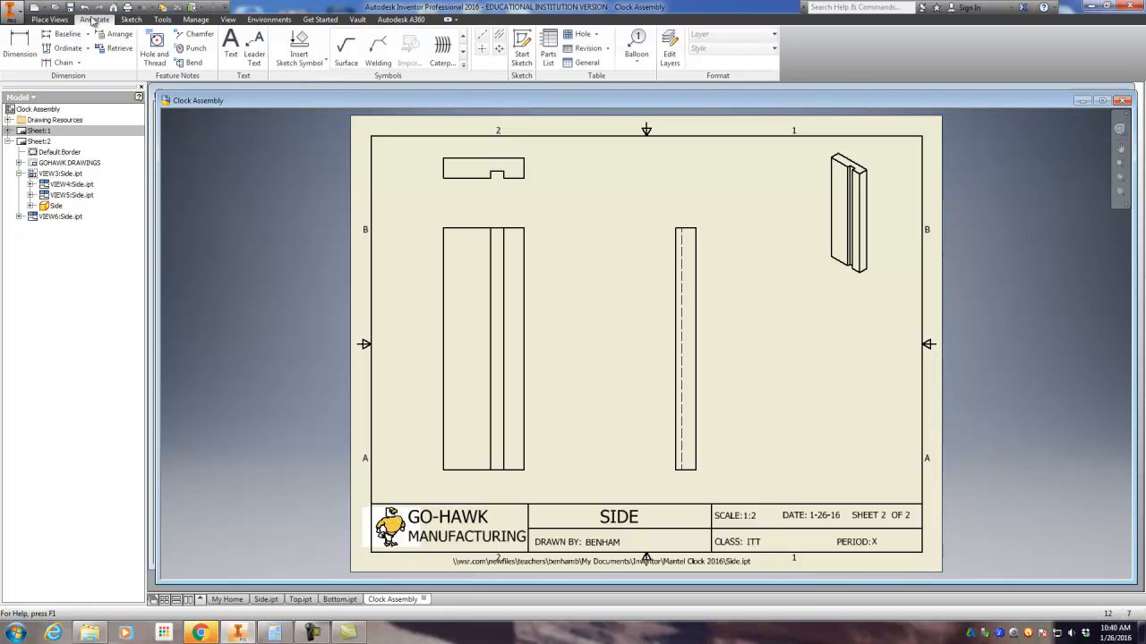
left_click(25, 40)
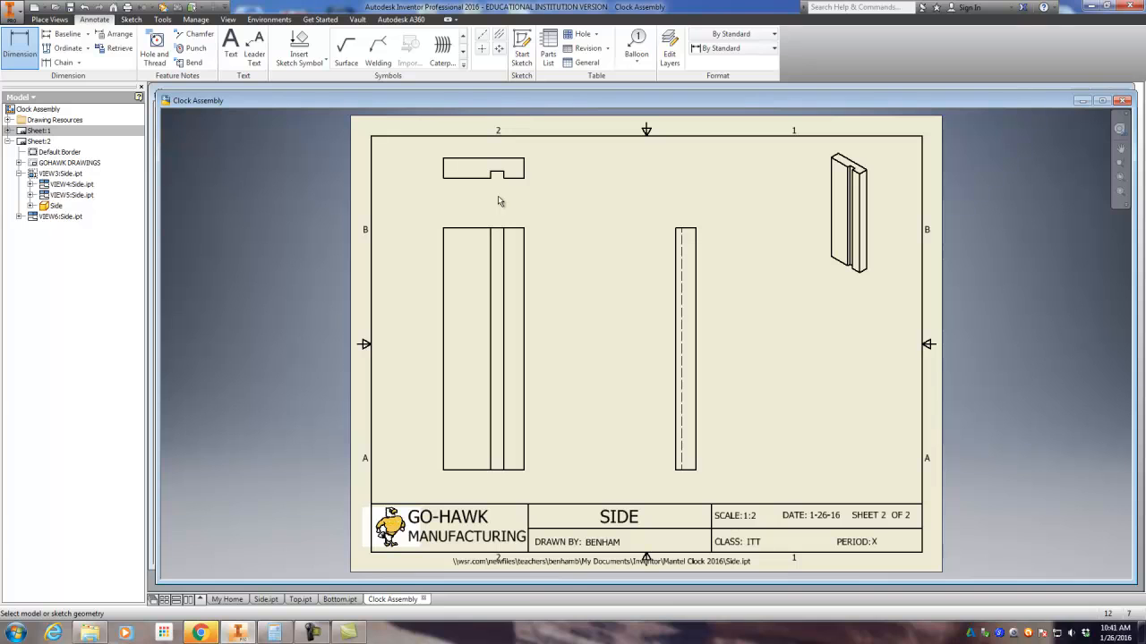
left_click(443, 233)
left_click(524, 251)
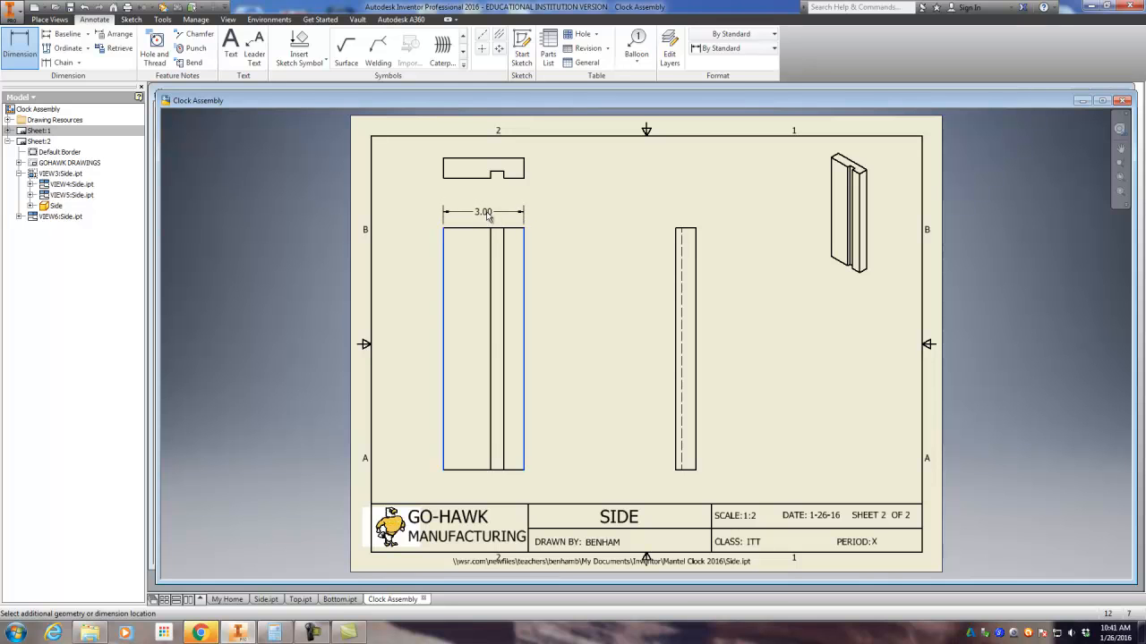
left_click(642, 207)
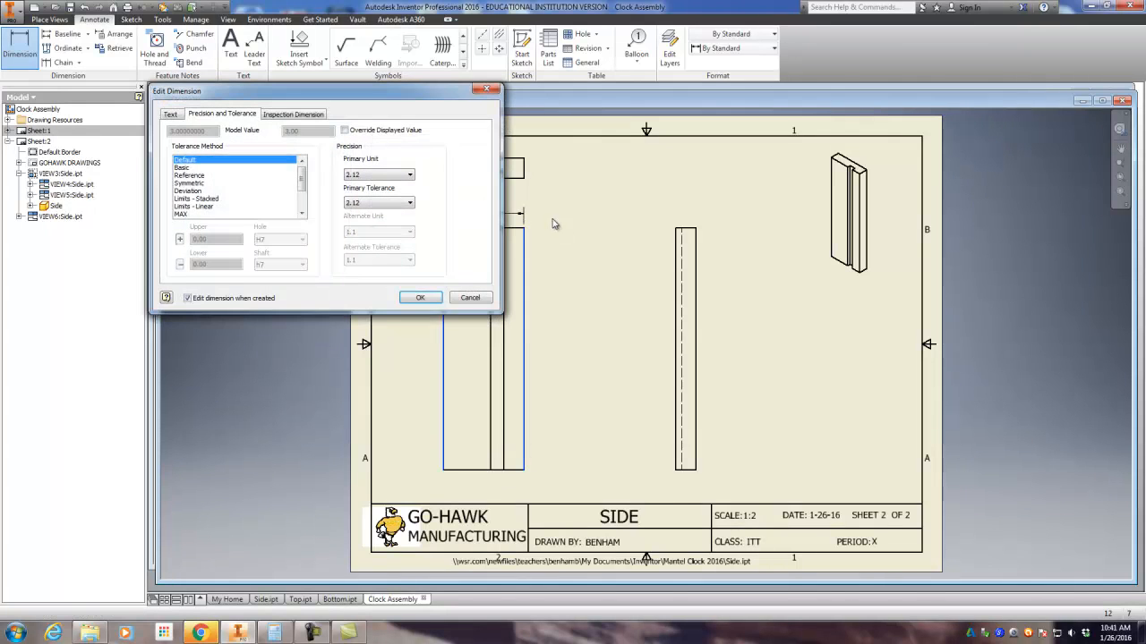
Step: Dimension the overall height of the Side front view, placing the dimension along its right side
left_click(517, 230)
left_click(515, 470)
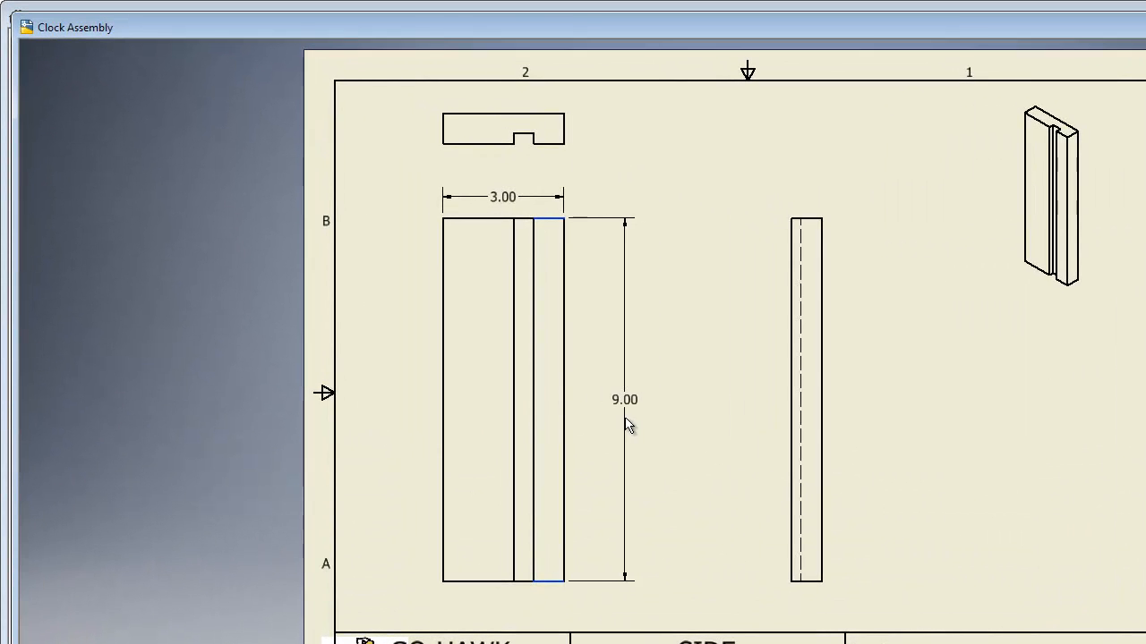
left_click(615, 424)
left_click(418, 320)
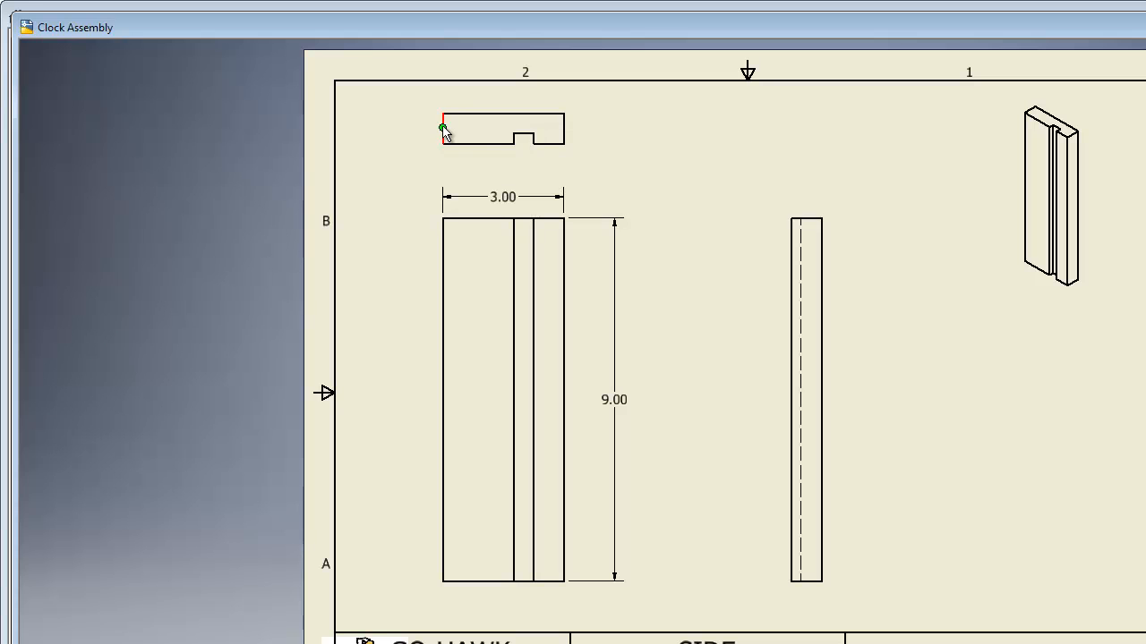
Step: Dimension the board thickness at the left edge of the Side top view
left_click(443, 127)
left_click(421, 130)
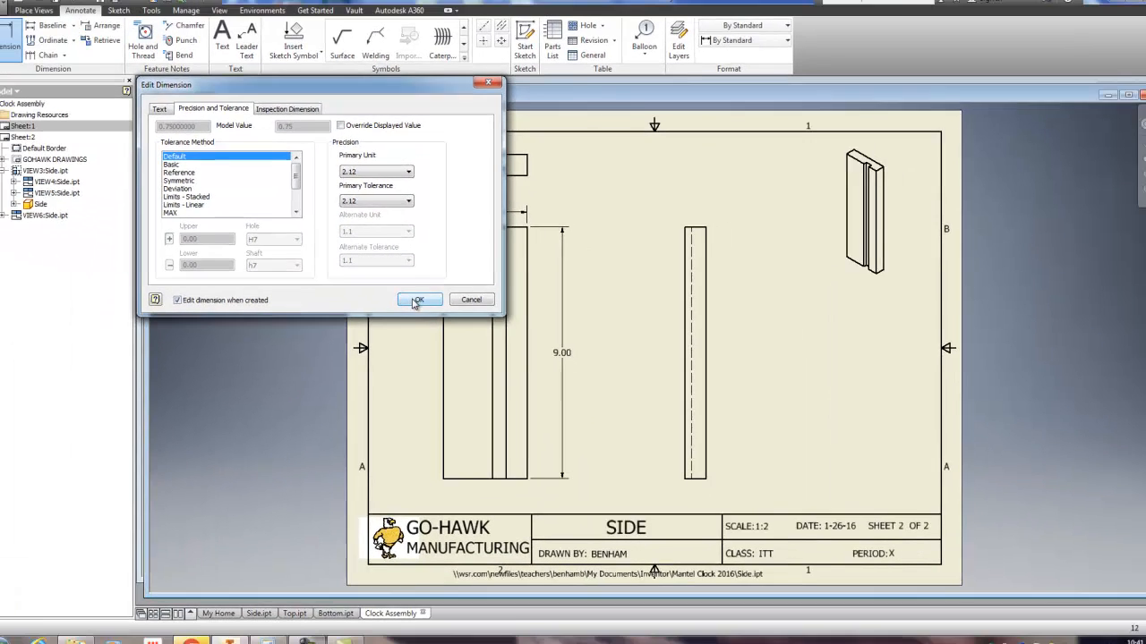
left_click(405, 327)
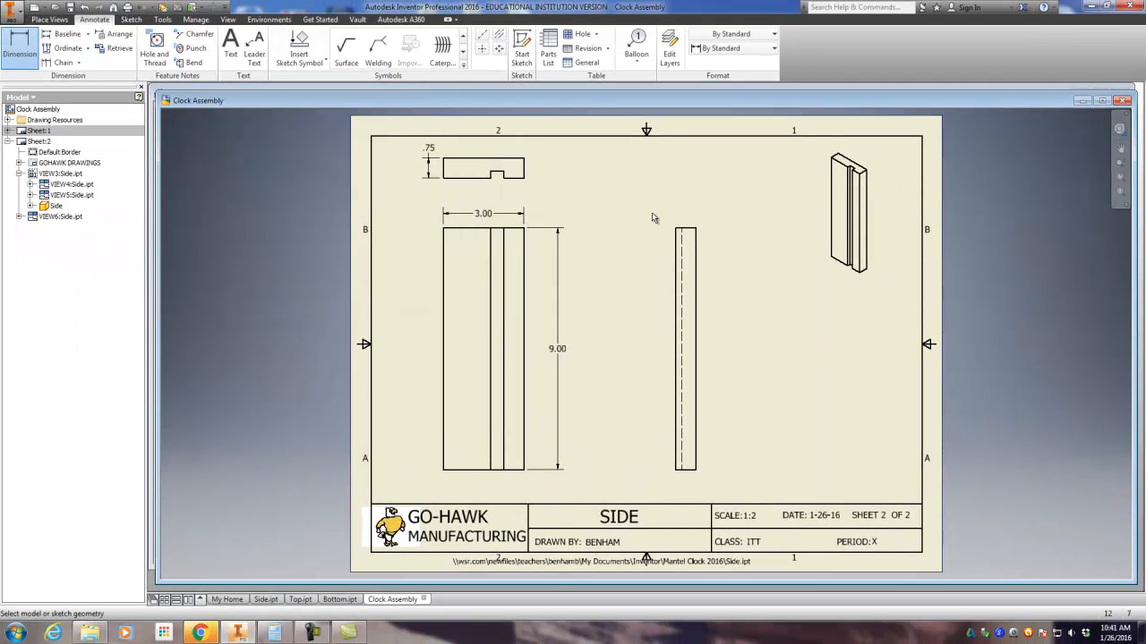
Step: Dimension the groove's width in the Side top view, placing the dimension just below that view
middle_click_drag(651, 212, 651, 227)
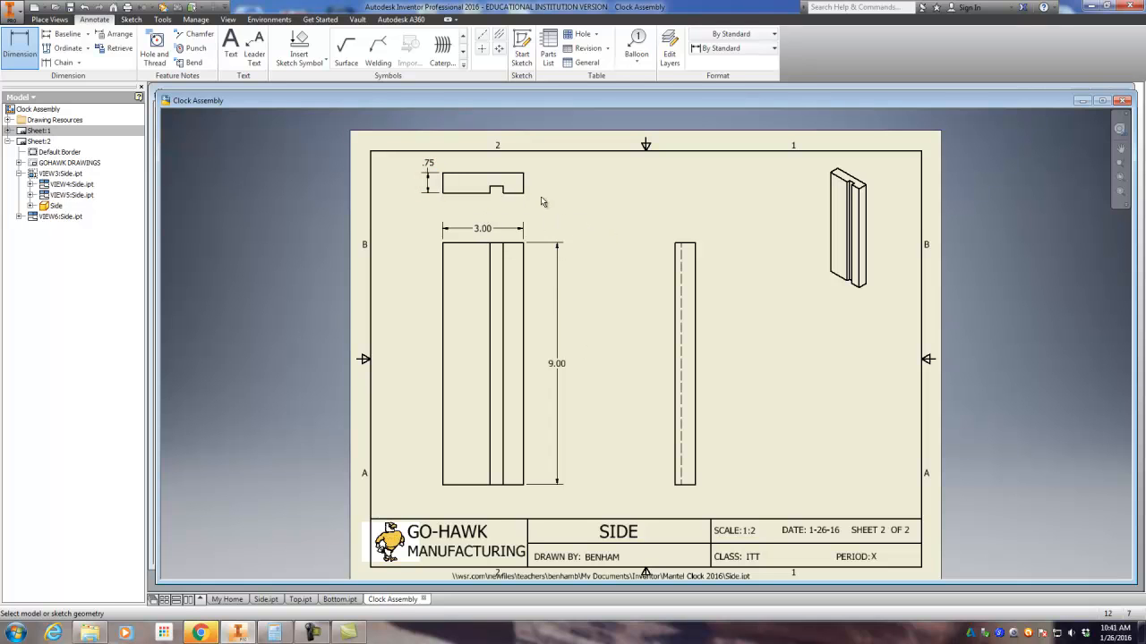
scroll(537, 206, "up", 3)
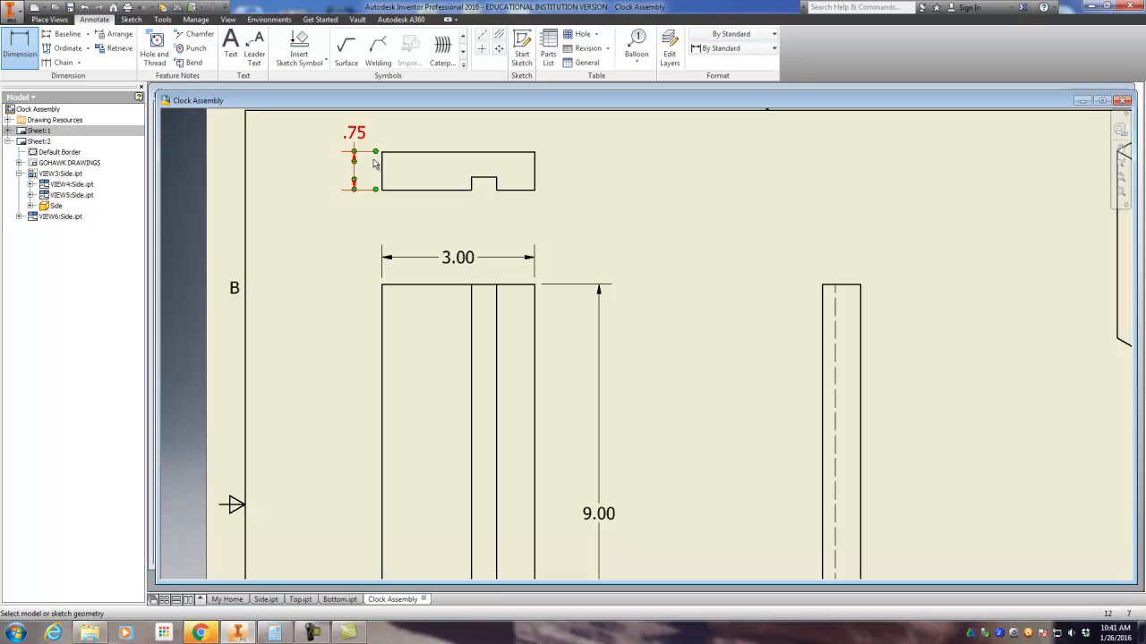
scroll(483, 197, "up", 3)
scroll(483, 197, "down", 2)
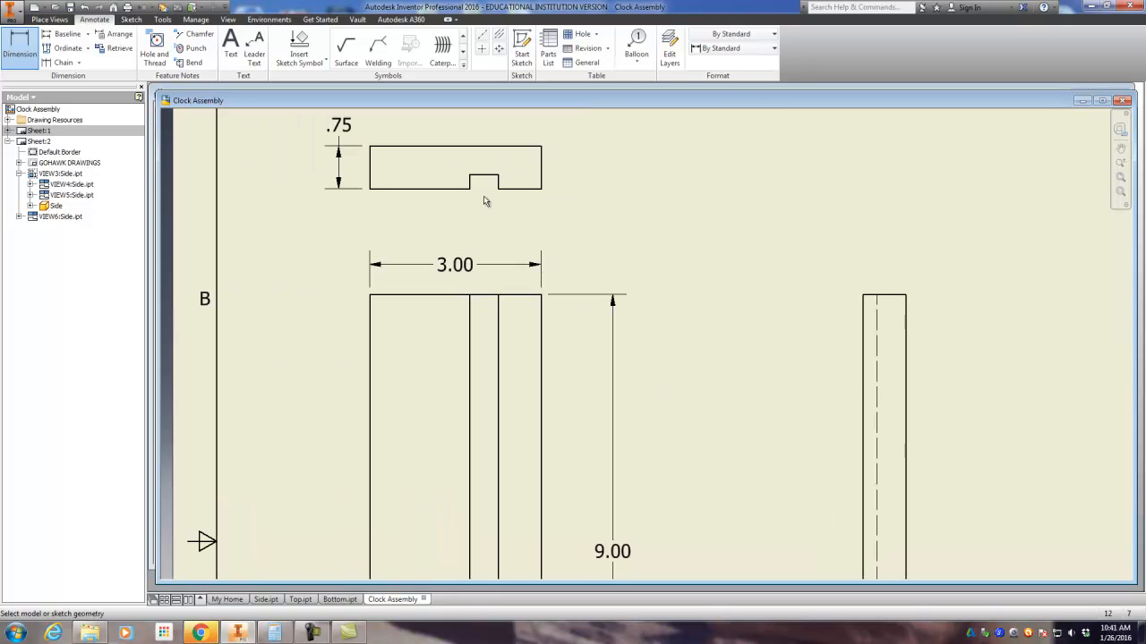
left_click(470, 190)
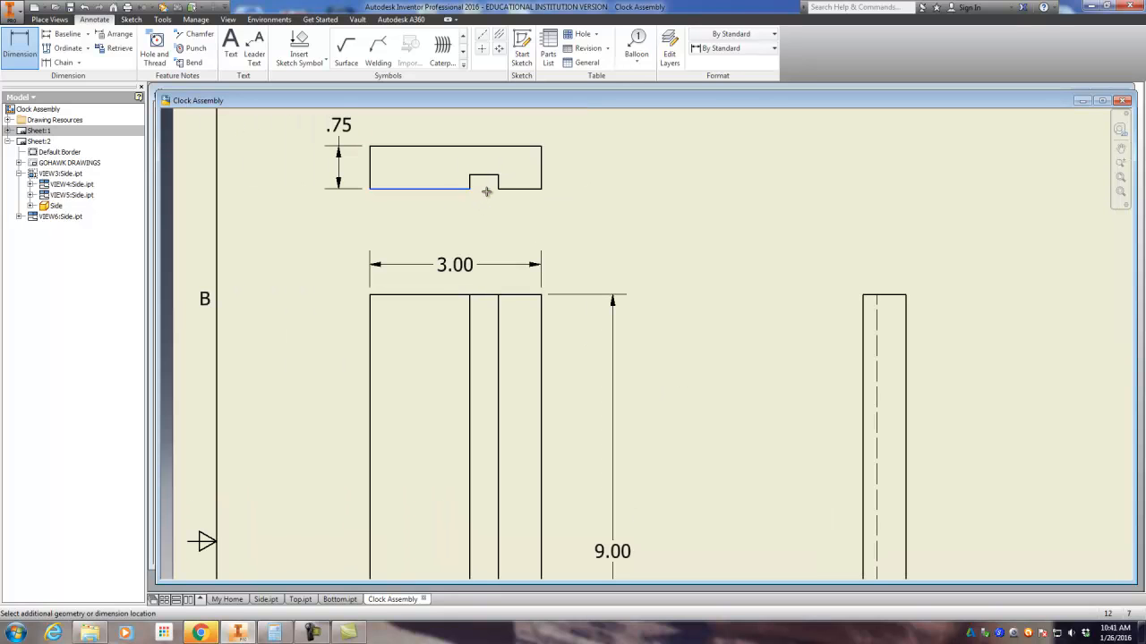
left_click(502, 189)
left_click(493, 214)
left_click(422, 304)
Step: Dimension the groove's depth in the Side top view, placing the dimension to the right of that view
left_click(498, 176)
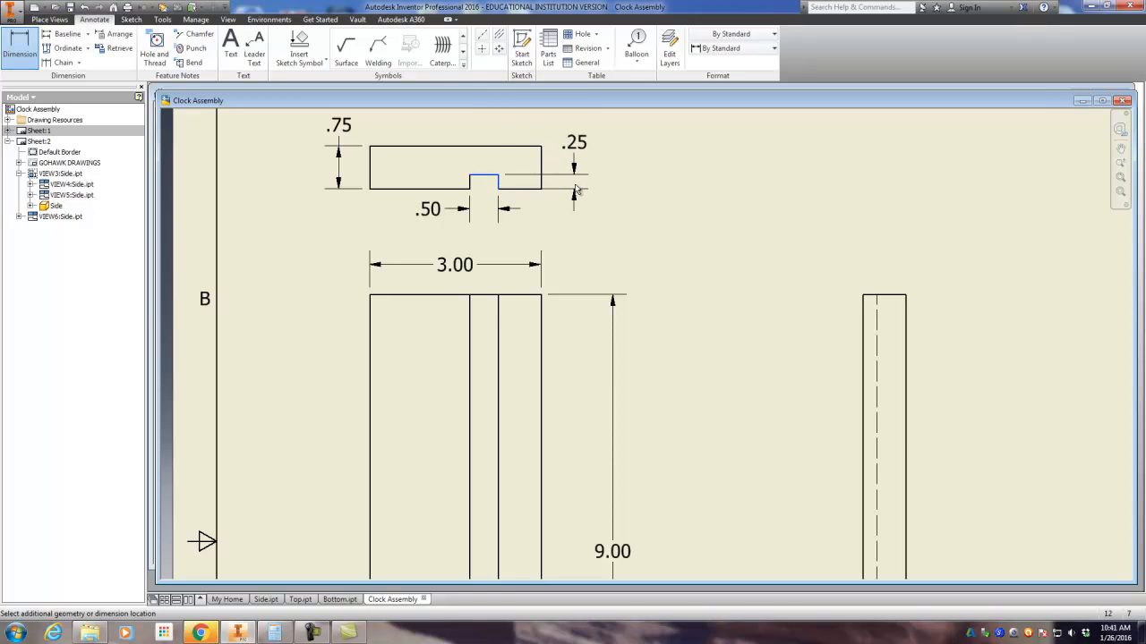
left_click(577, 191)
left_click(422, 297)
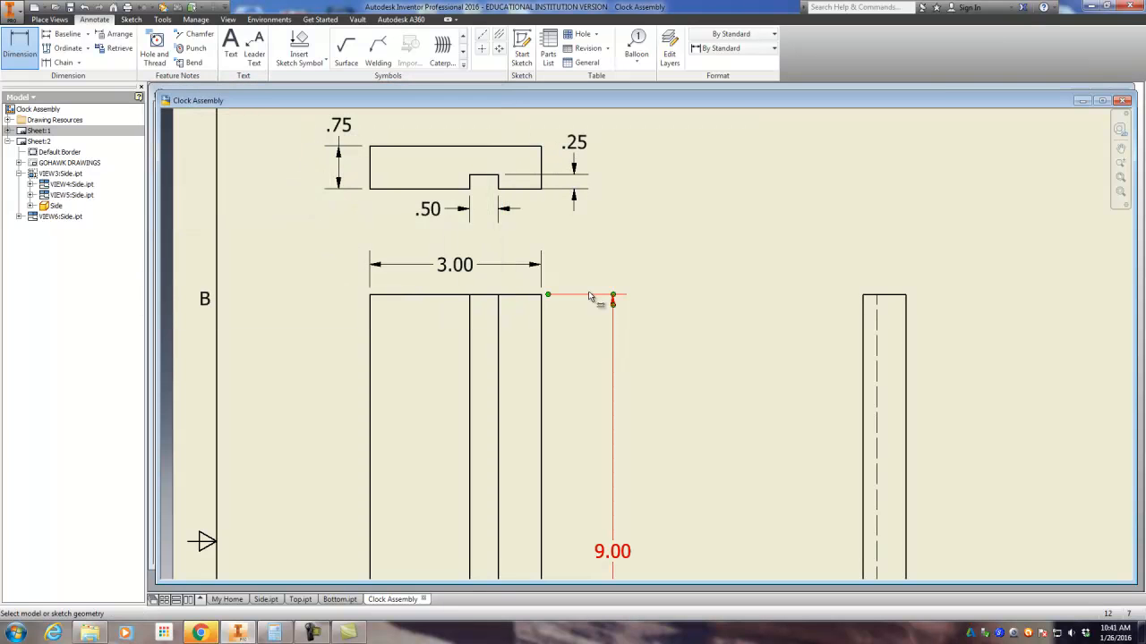
double_click(429, 215)
left_click(474, 299)
Step: Dimension the distance from the groove to the right edge of the Side top view, below the groove width dimension
left_click(500, 191)
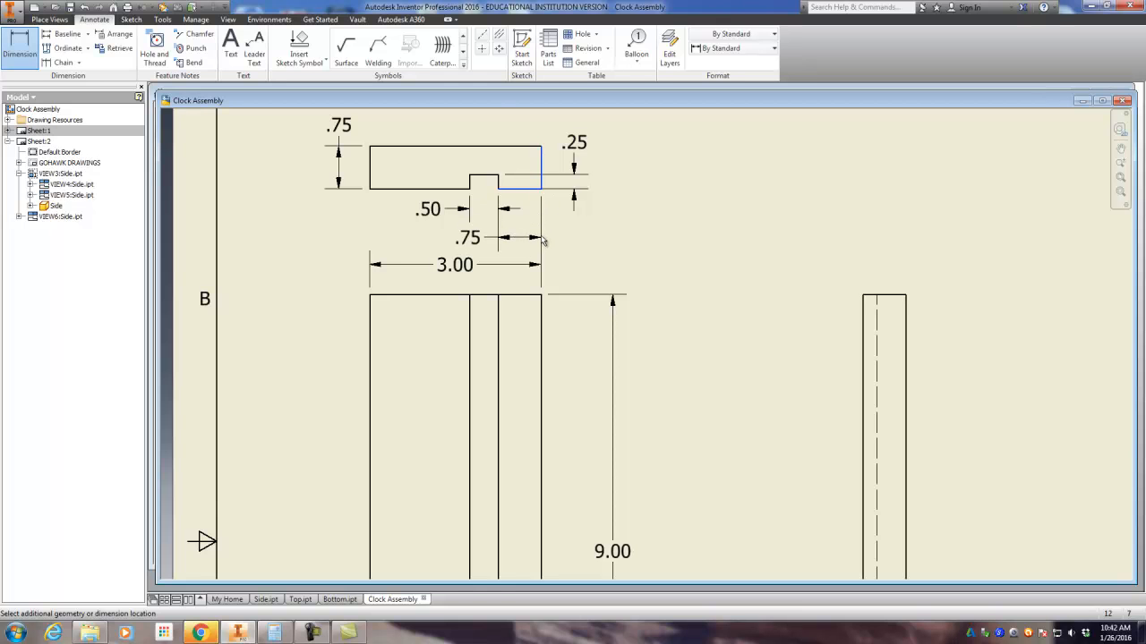
left_click(540, 240)
left_click(424, 298)
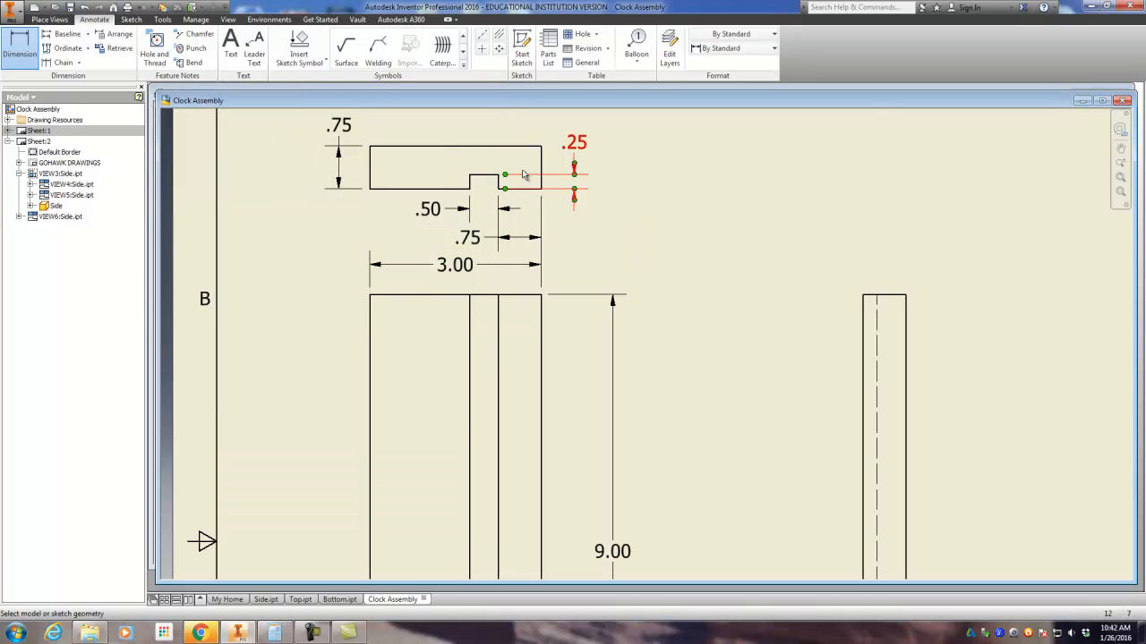
Step: Save the drawing as Clock Drawing Set in the Mantel Clock 2016 folder
scroll(533, 216, "down", 5)
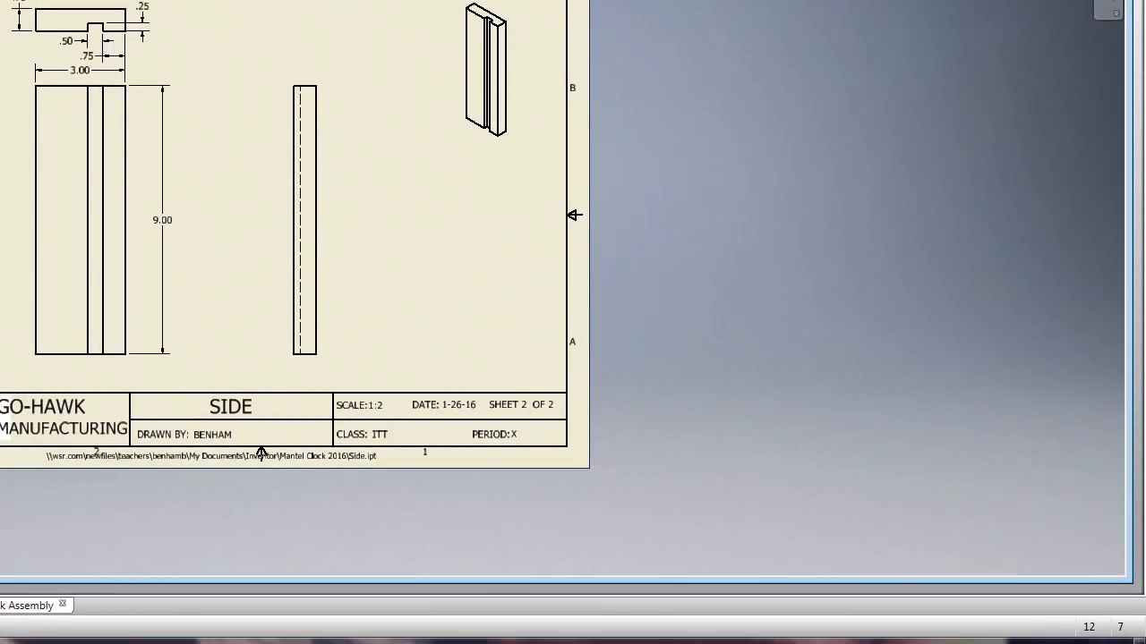
key("ctrl+s")
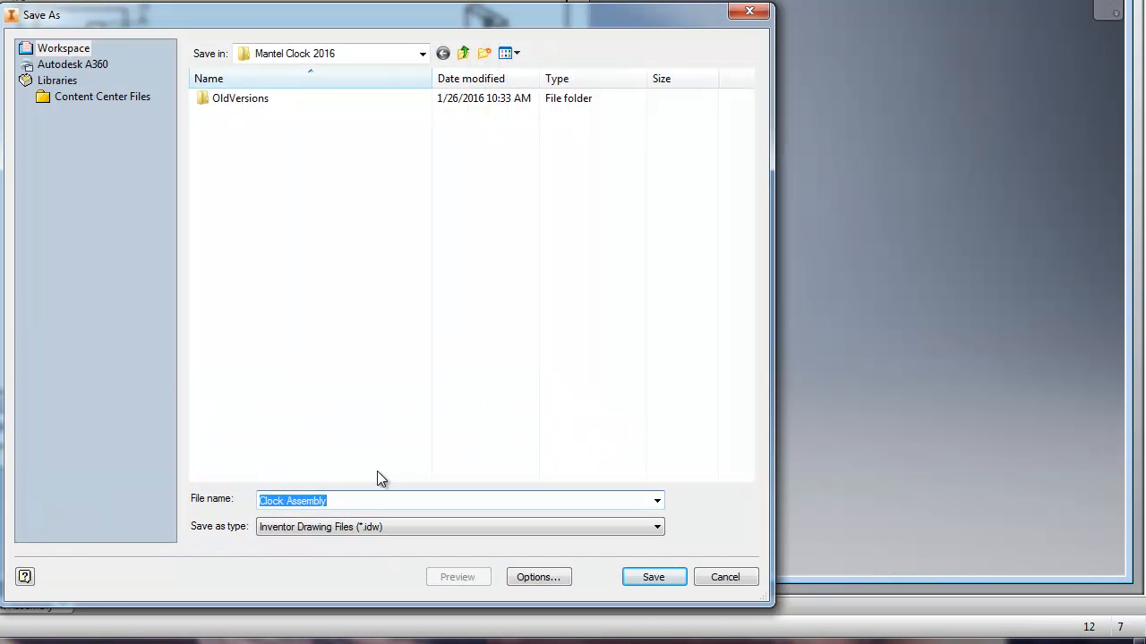
type("cLOCK")
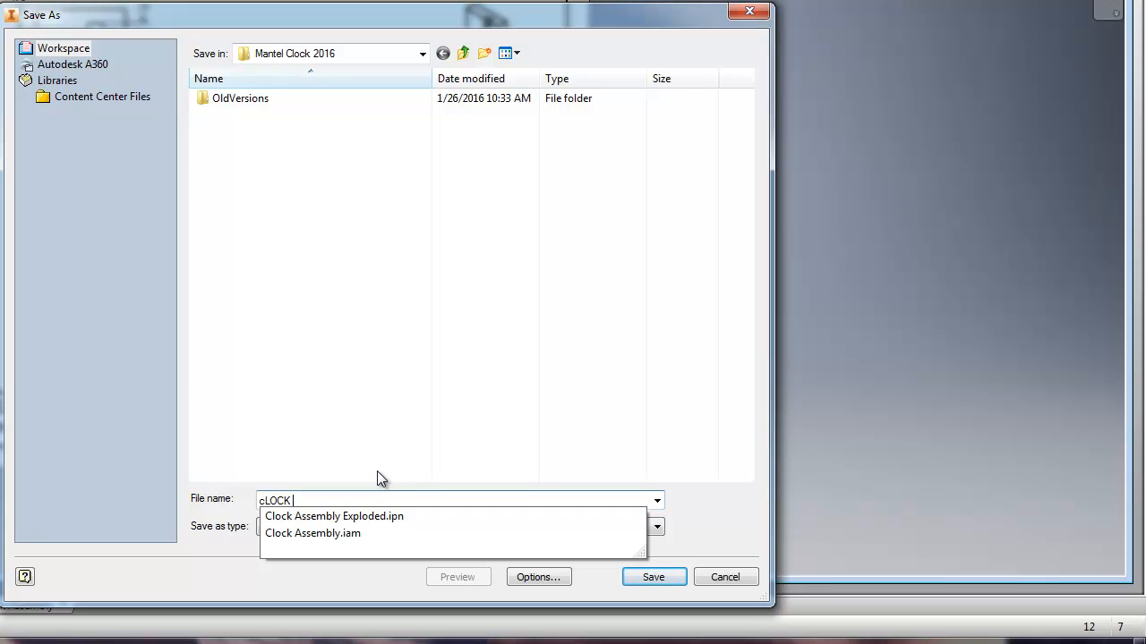
key("BackSpace")
key("BackSpace")
key("BackSpace")
key("BackSpace")
key("BackSpace")
type("Clock Drawing St")
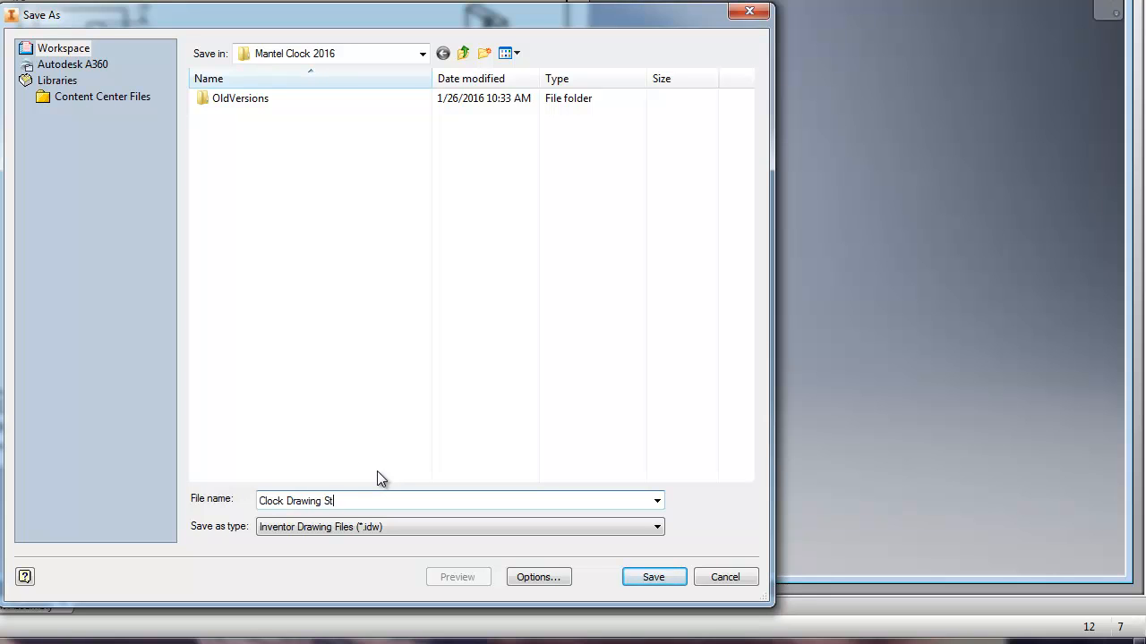
key("BackSpace")
type("et")
left_click(655, 576)
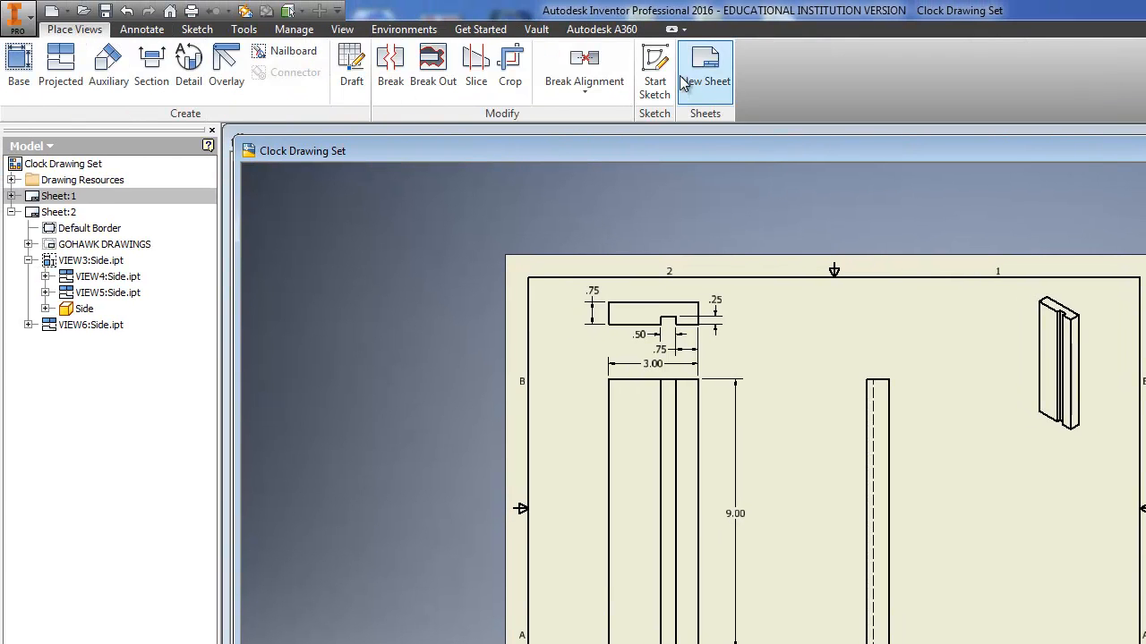
Step: Start a new sheet and fill in its title block with the drafter's name, part name BOTTOM and scale 1:2
left_click(698, 83)
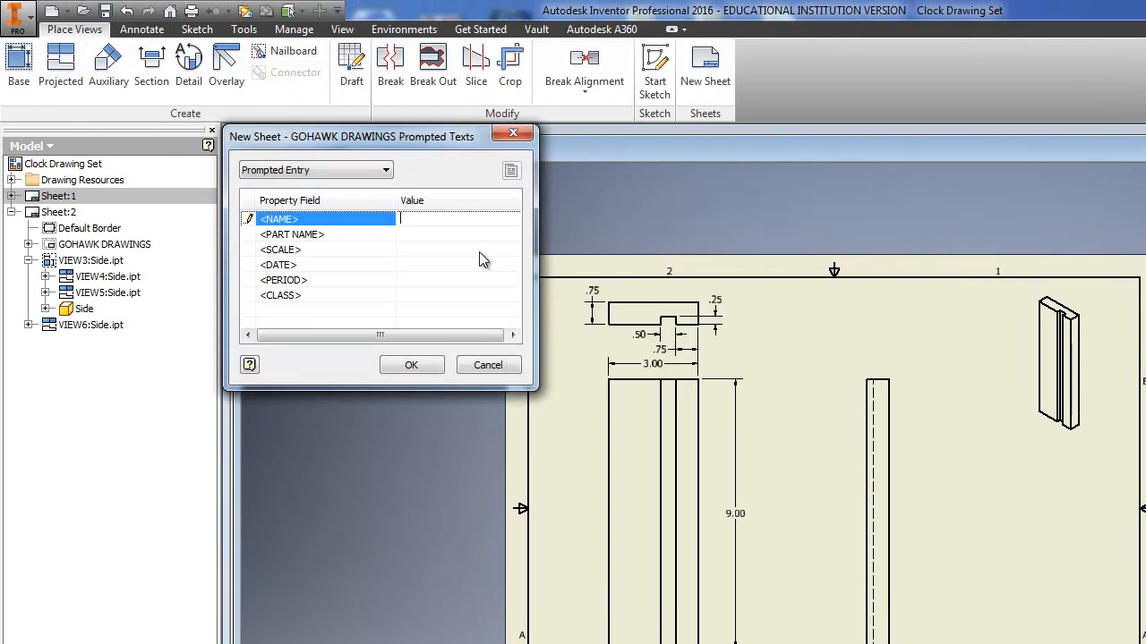
type("BENHAM")
left_click(495, 234)
type("BOTTOM")
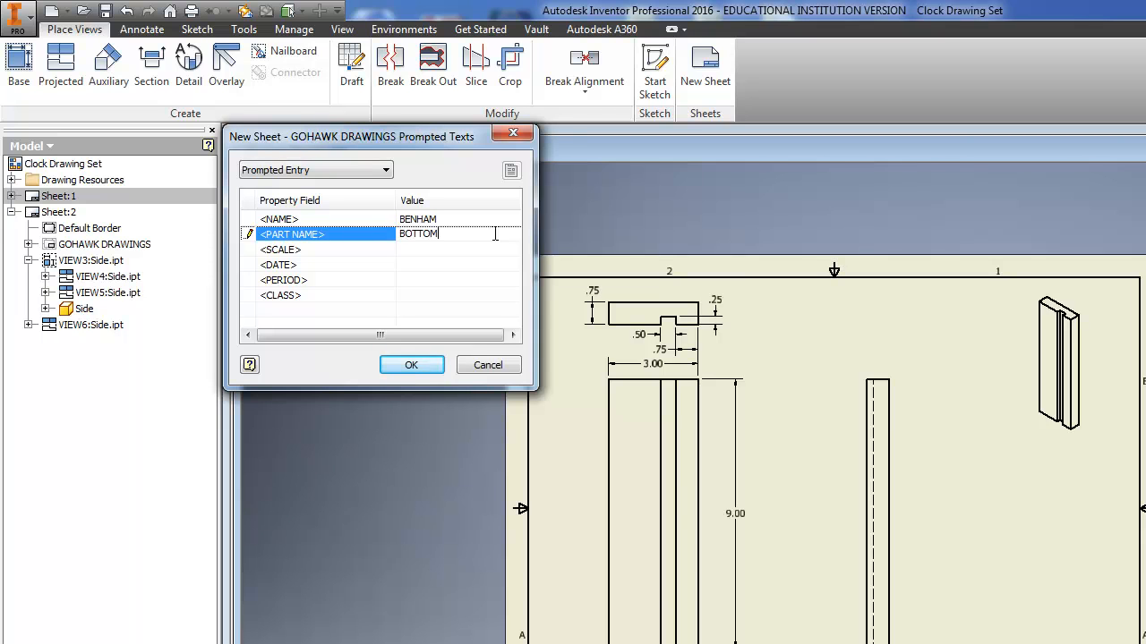
left_click(425, 250)
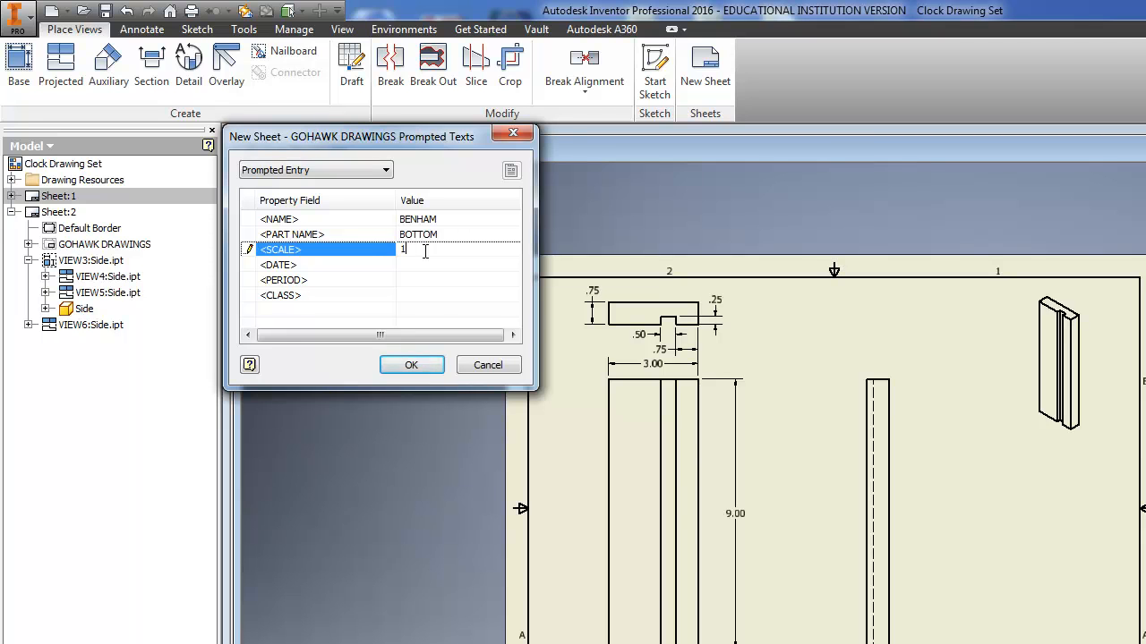
Step: Complete the new sheet's title block with date 1-26-16, period X and class ITT, and create the sheet
left_click(404, 264)
type("1:26-16")
left_click(411, 281)
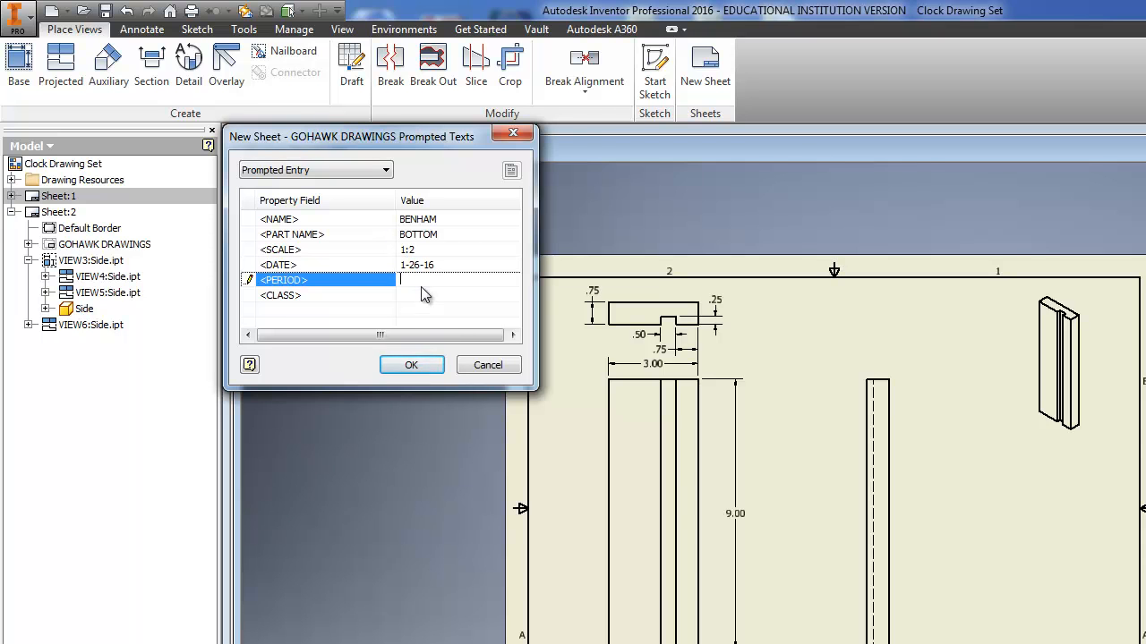
type("x")
left_click(421, 295)
type("I")
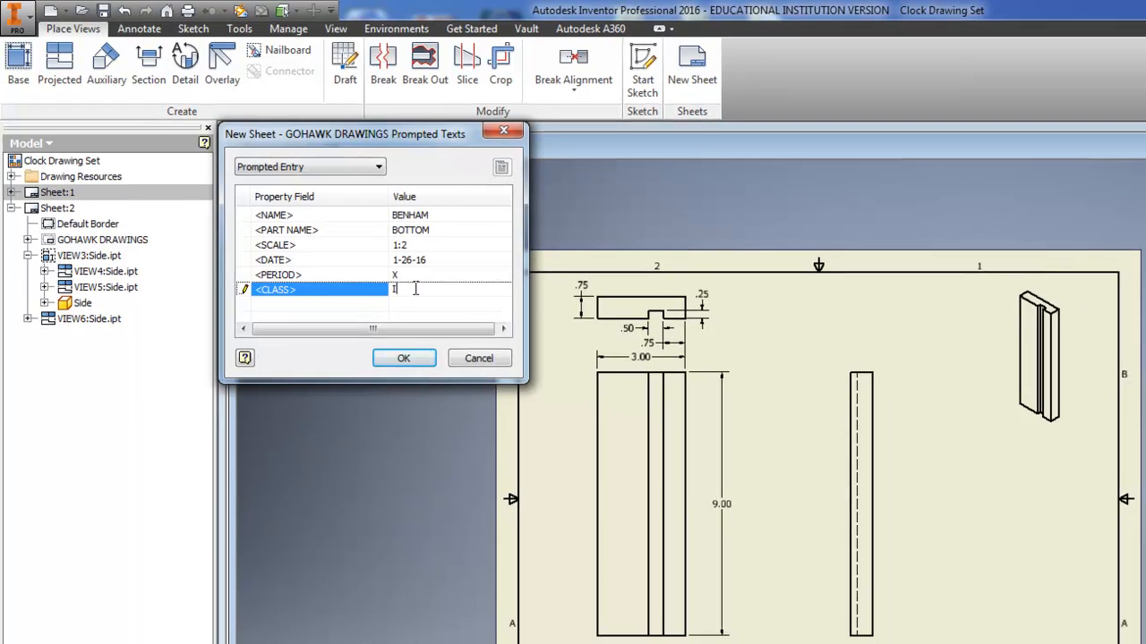
type("TT")
left_click(403, 358)
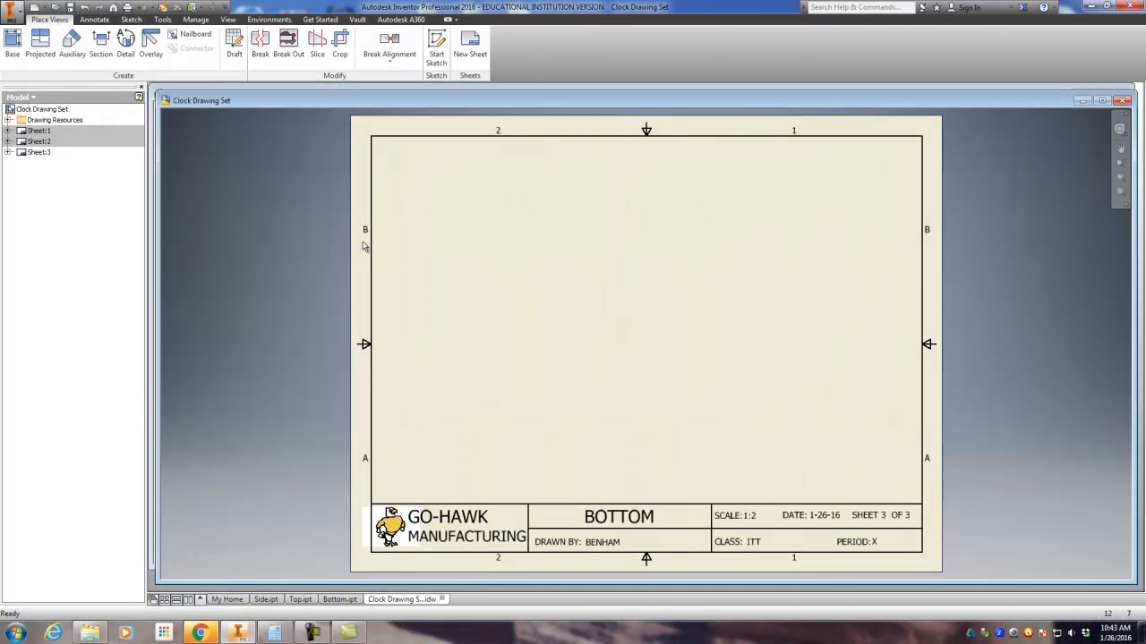
Step: Start a base view on the BOTTOM sheet using the Bottom part file
scroll(554, 351, "down", 3)
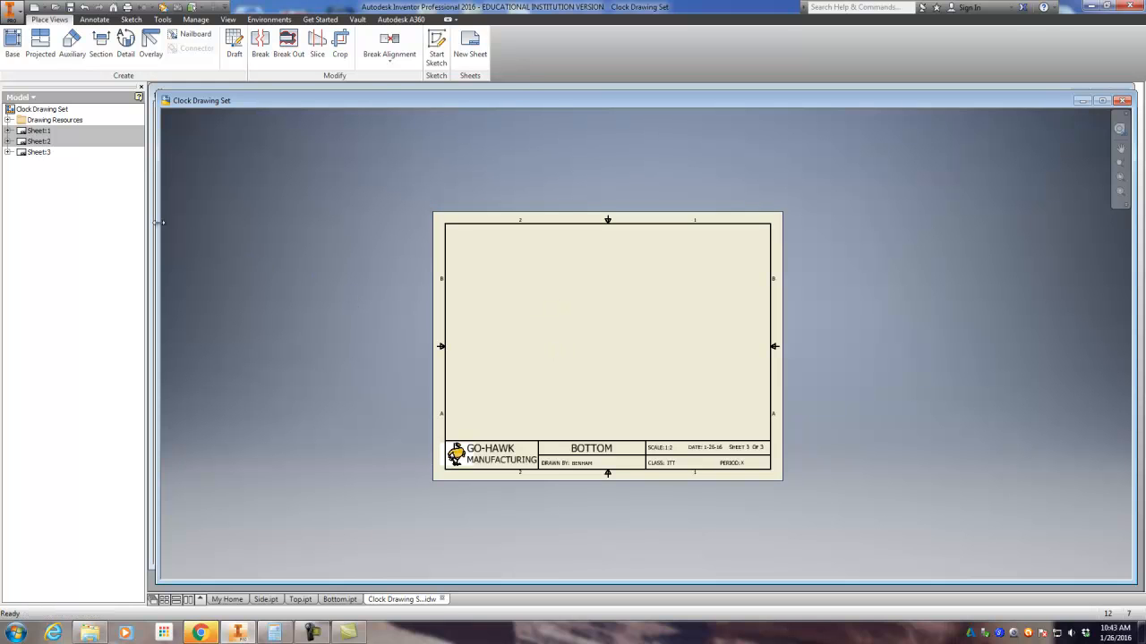
left_click(13, 43)
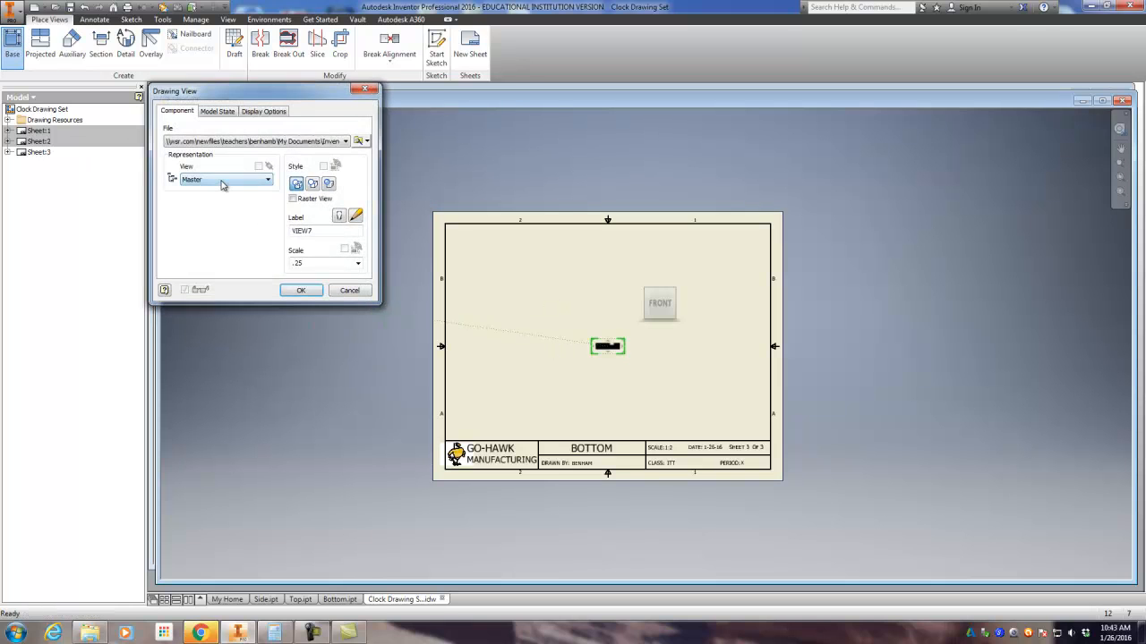
left_click(358, 141)
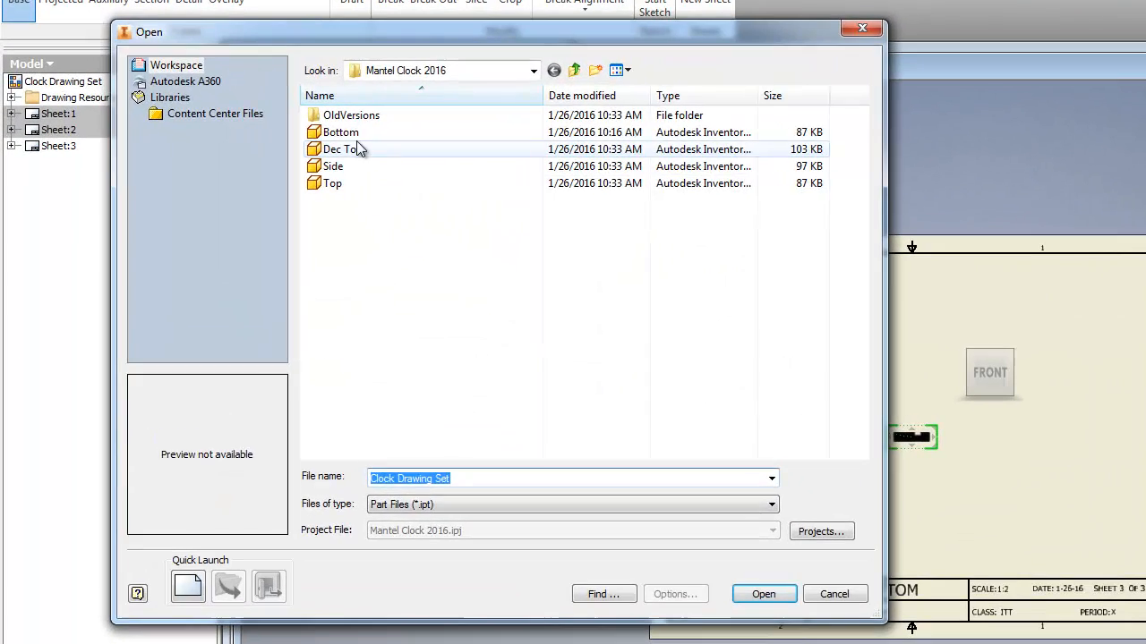
left_click(340, 132)
left_click(764, 594)
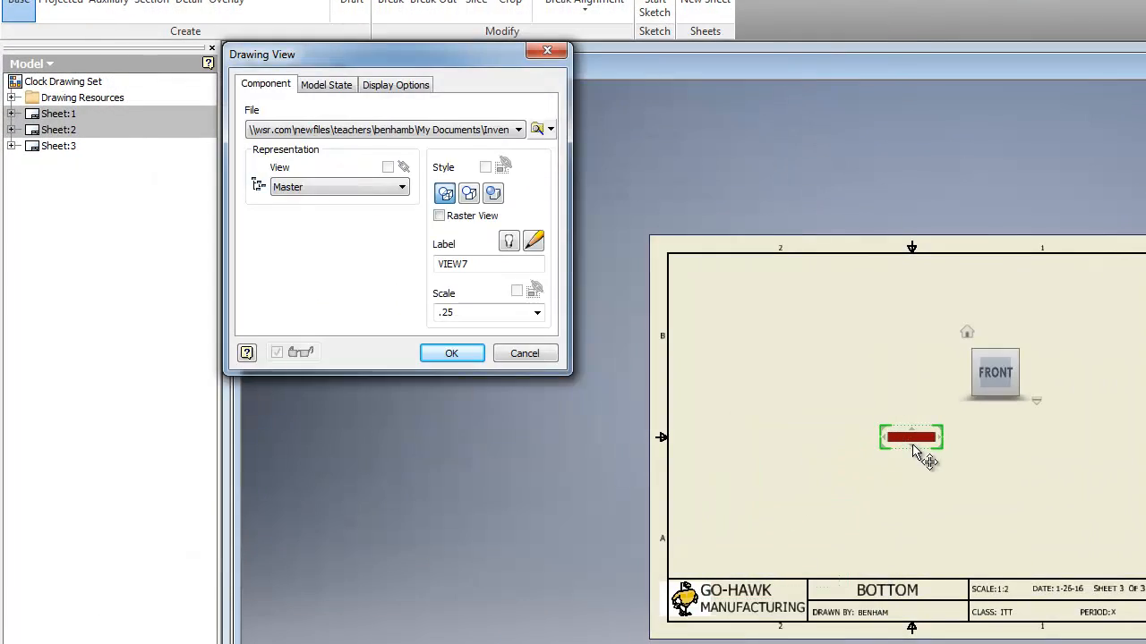
Step: Orient the Bottom base view to the top face and create it at a scale of .3
scroll(913, 445, "down", 3)
left_click(998, 342)
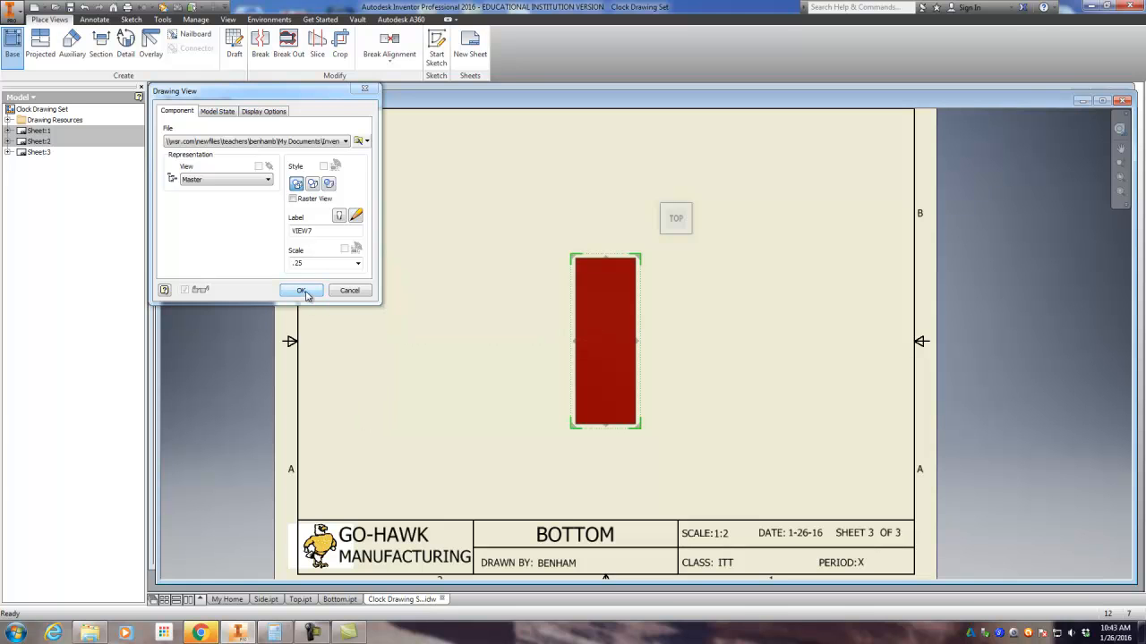
left_click(251, 269)
type(".5")
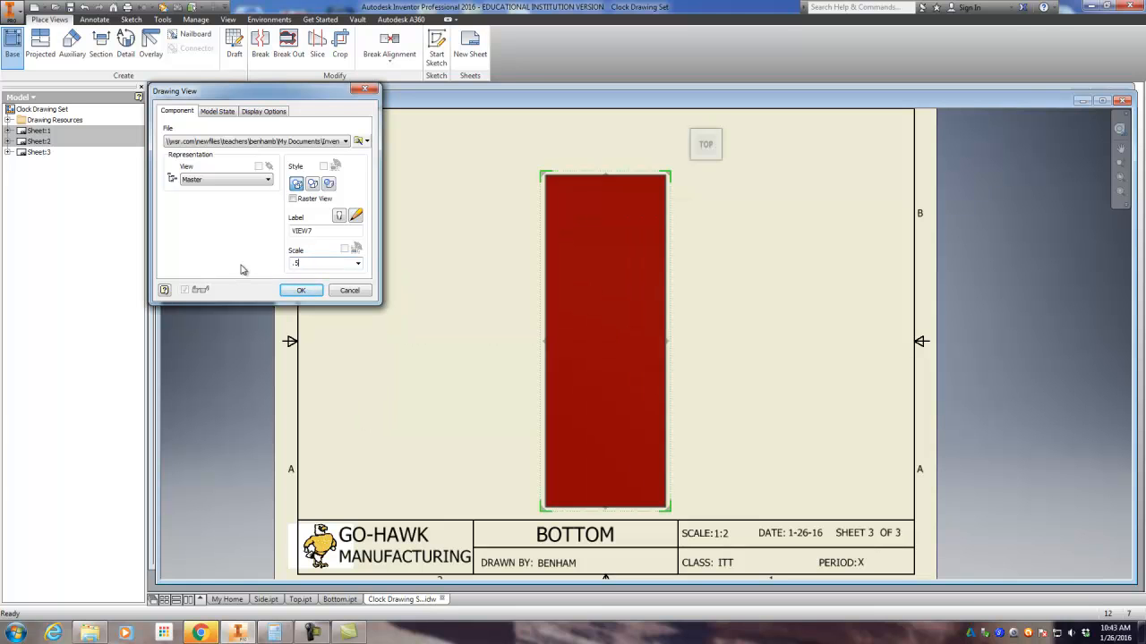
left_click(246, 269)
type(".3")
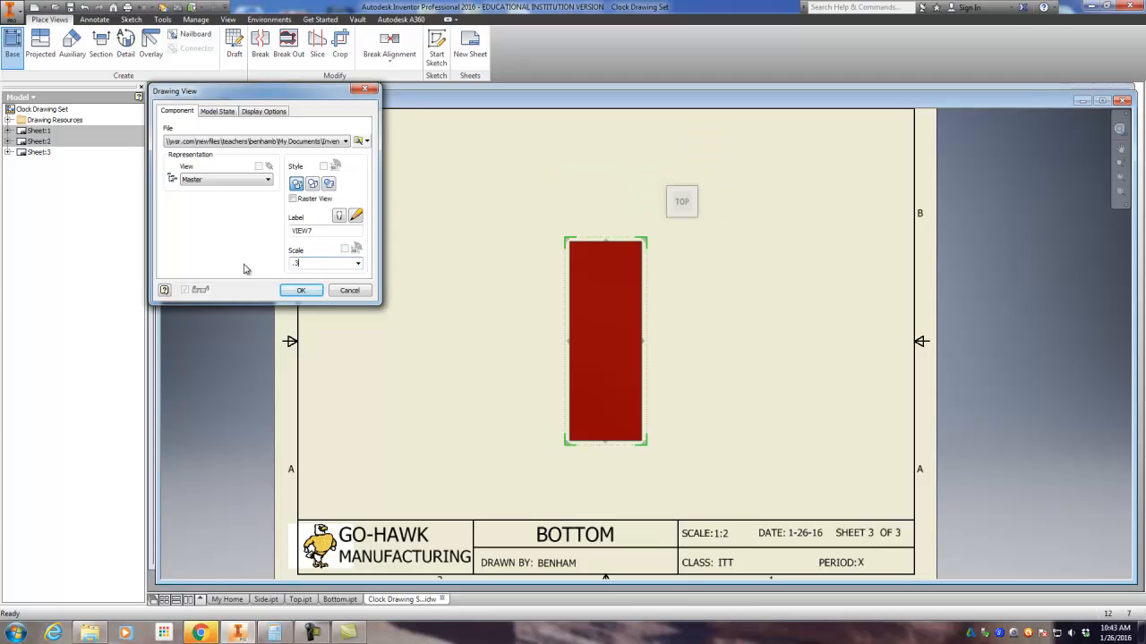
left_click(301, 290)
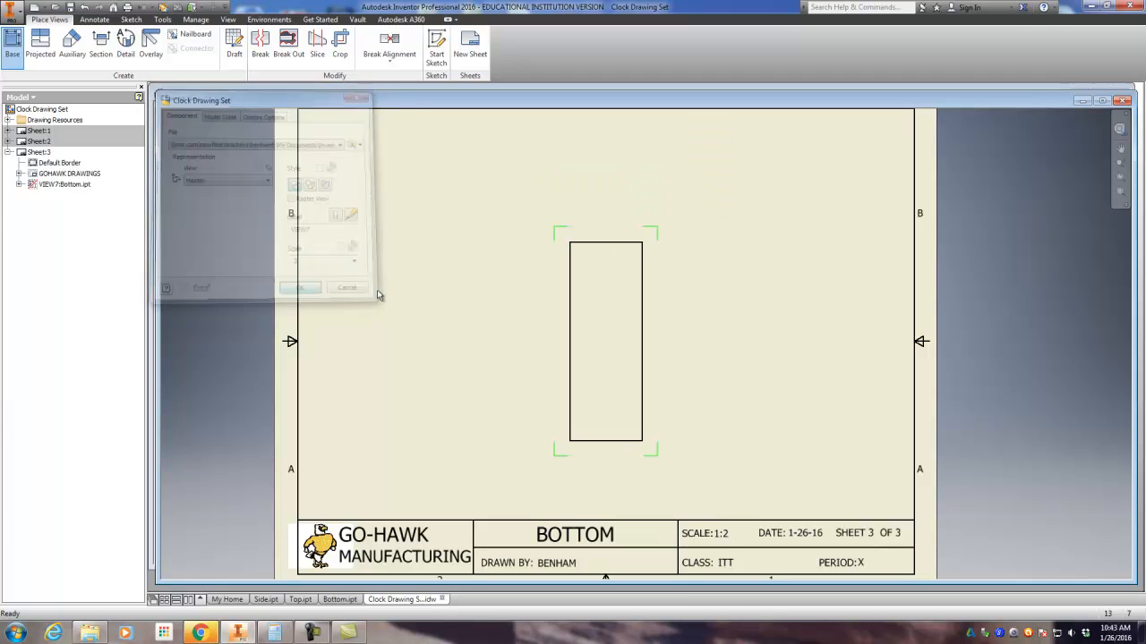
Step: Move the Bottom base view to the left part of the sheet and project top, side and isometric views from it
mouse_move(596, 235)
left_mouse_down()
mouse_move(439, 243)
mouse_move(405, 259)
left_mouse_up()
scroll(554, 286, "down", 3)
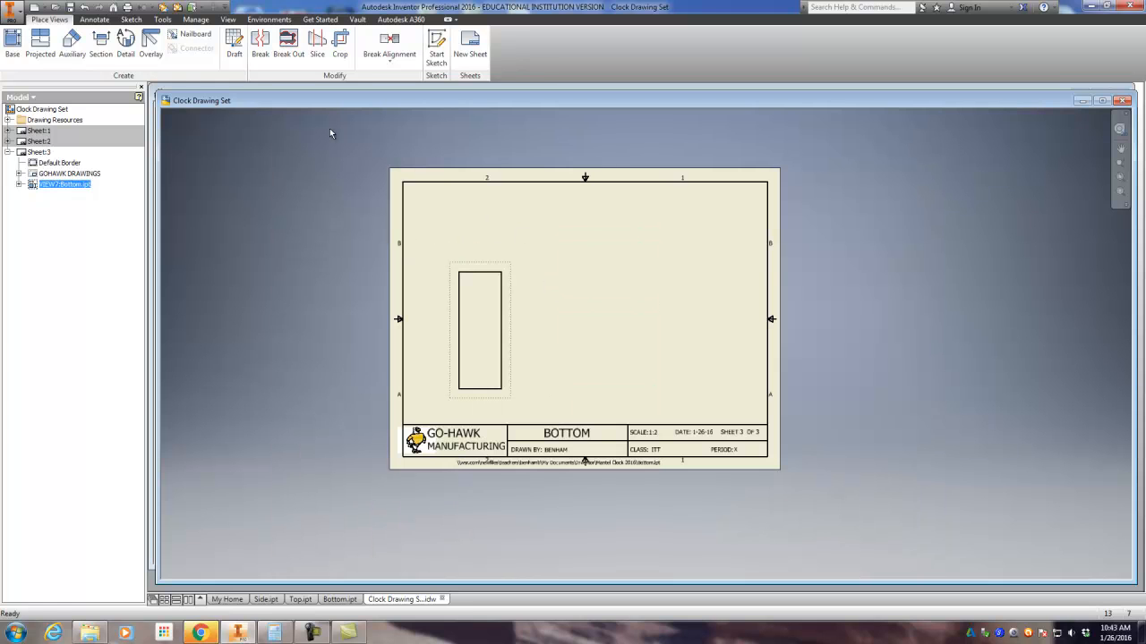
left_click(39, 37)
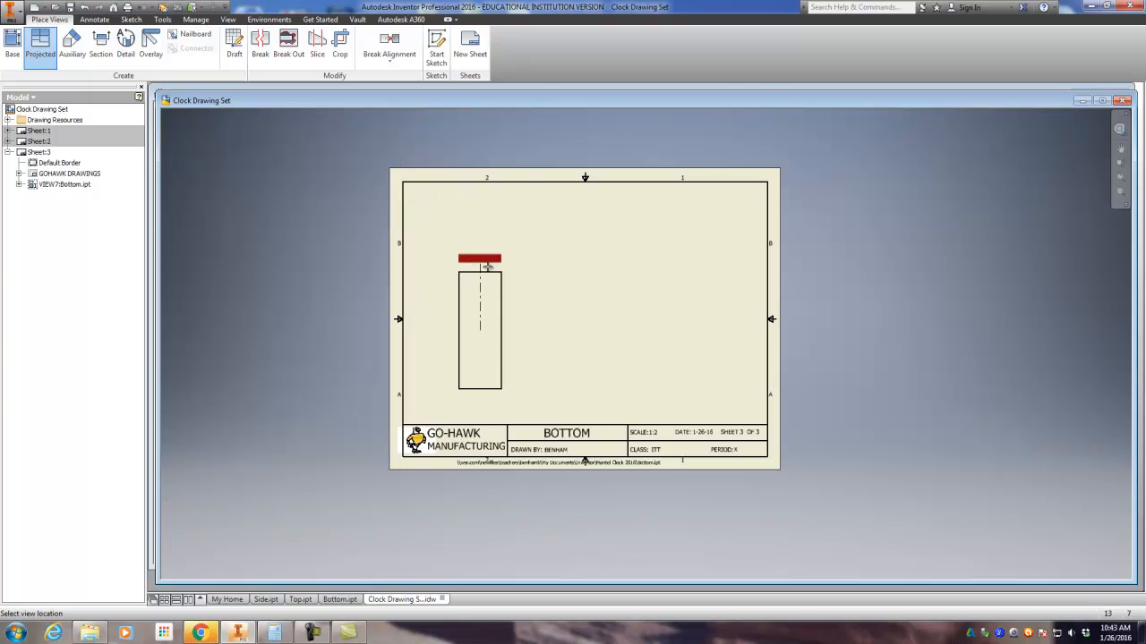
left_click(492, 229)
left_click(597, 318)
left_click(694, 251)
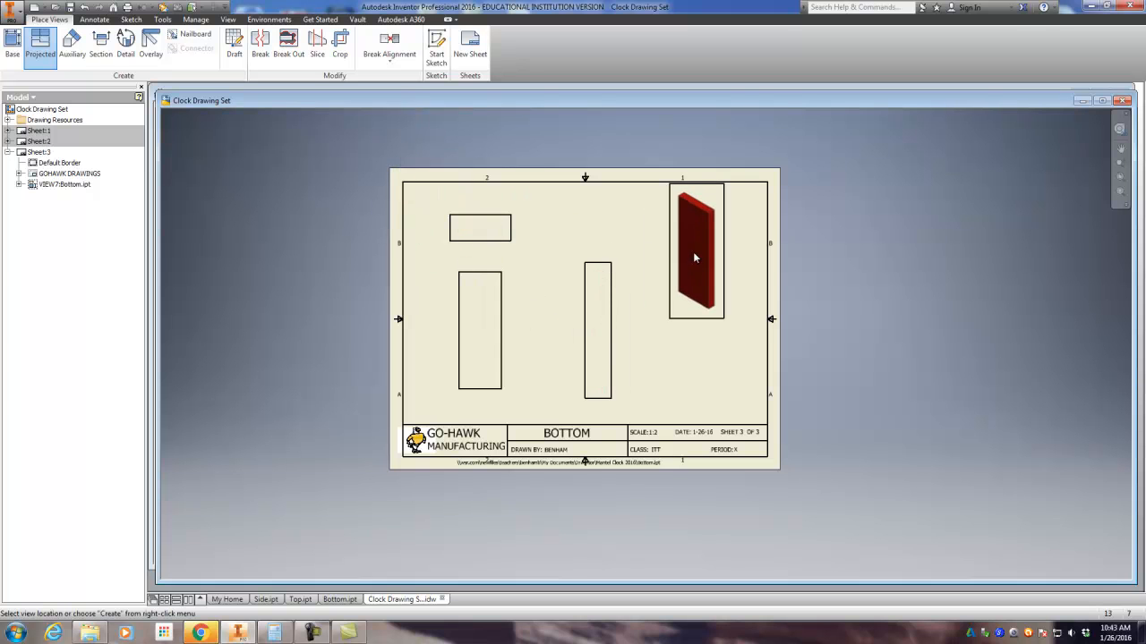
right_click(649, 299)
left_click(667, 305)
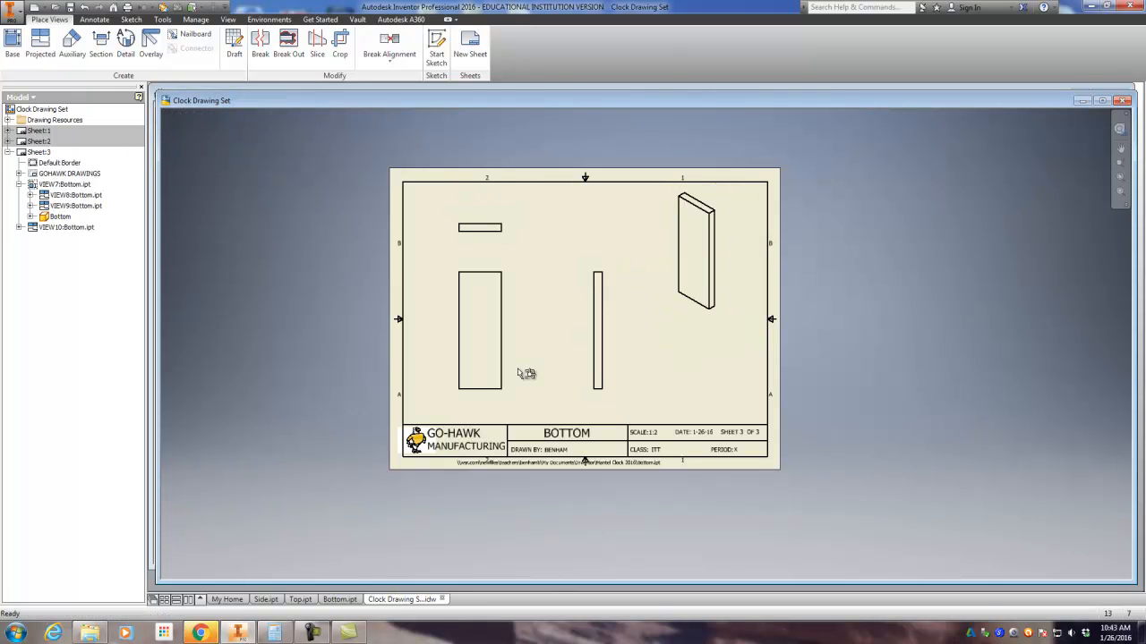
Step: Dimension the width of the Bottom base view, placing the dimension just above its upper edge
scroll(567, 349, "up", 3)
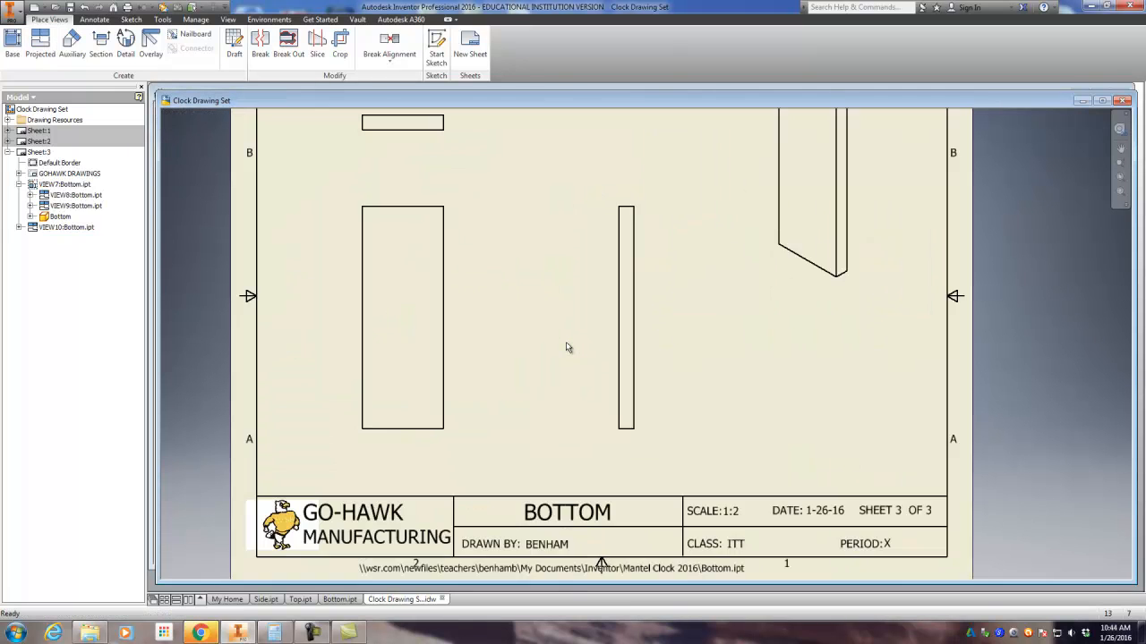
scroll(566, 347, "down", 3)
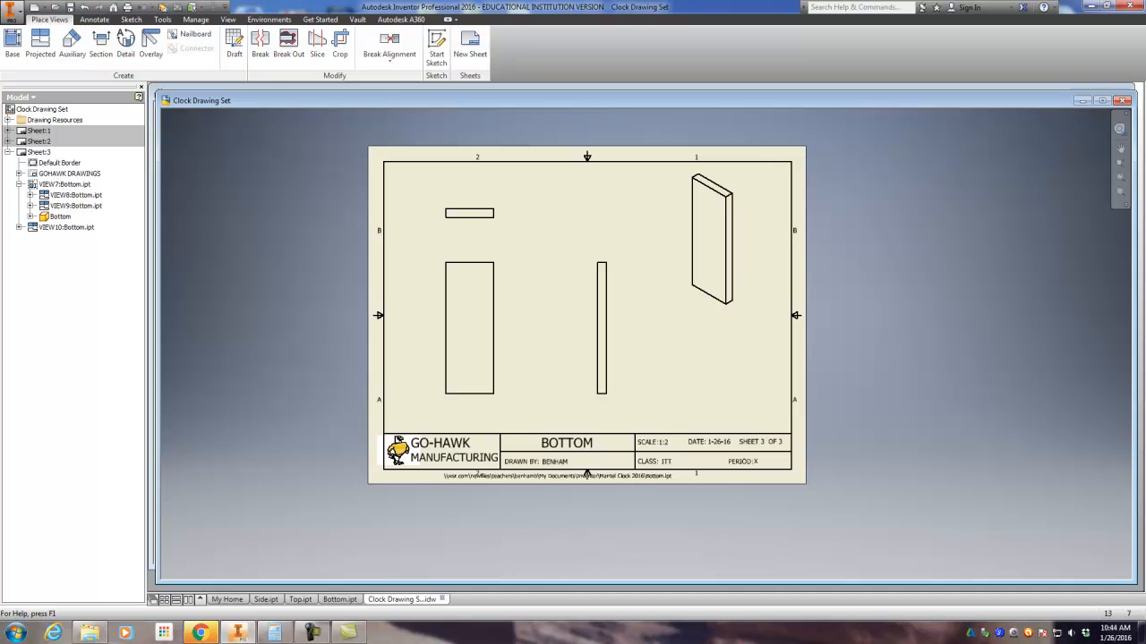
left_click(94, 18)
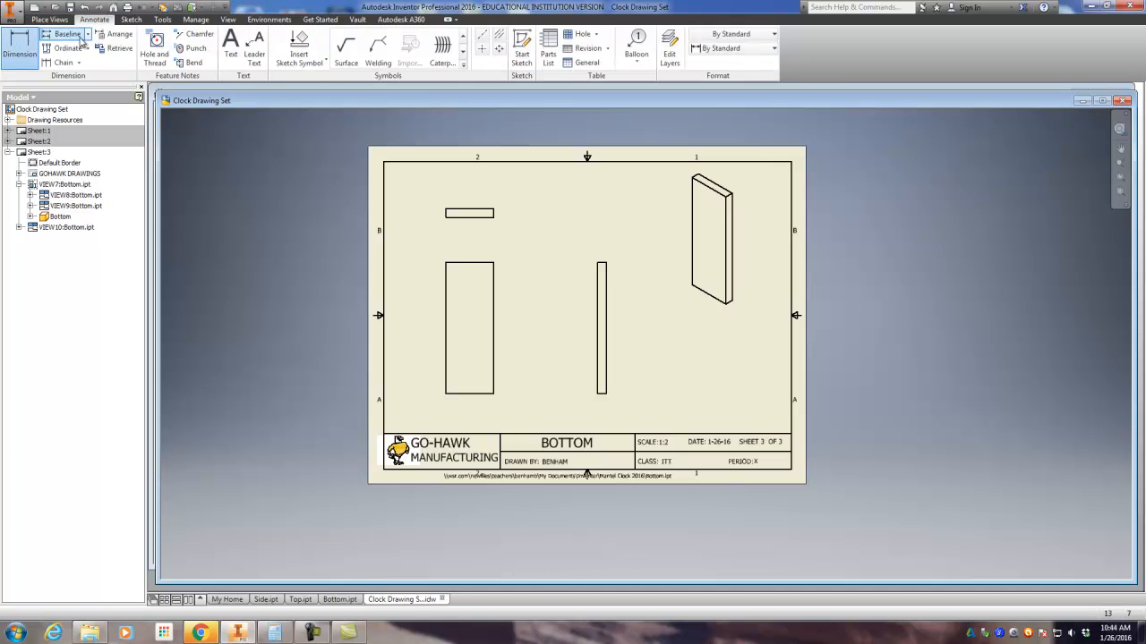
left_click(466, 264)
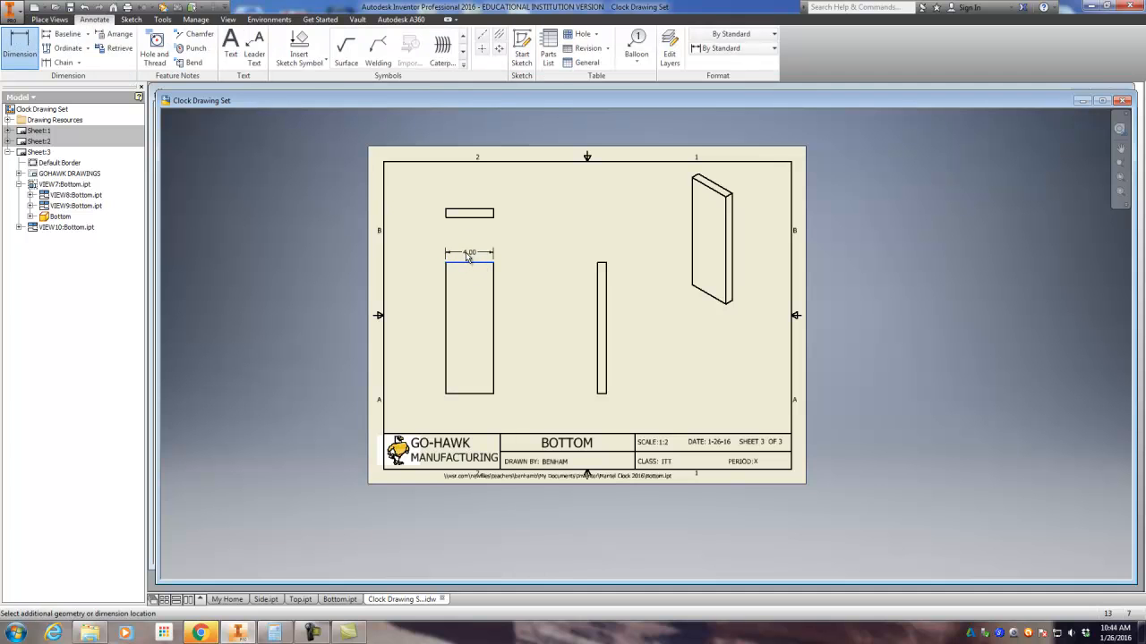
left_click(466, 256)
left_click(417, 298)
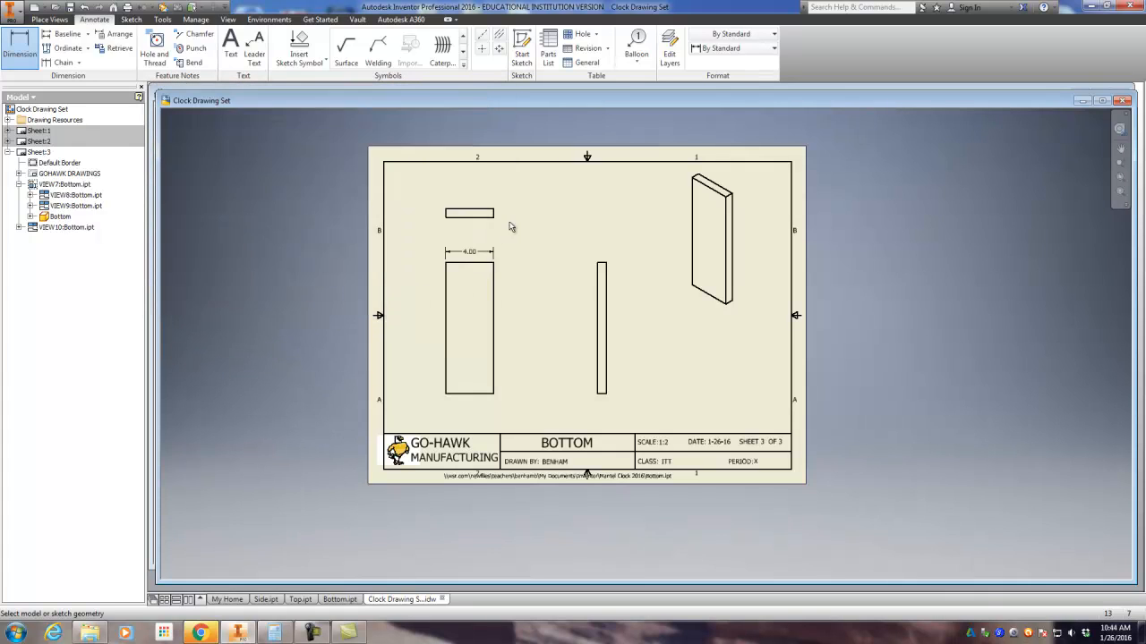
Step: Dimension the board's thickness on the projected view above the base view, placing it beside the right edge
scroll(510, 226, "down", 5)
left_click(473, 208)
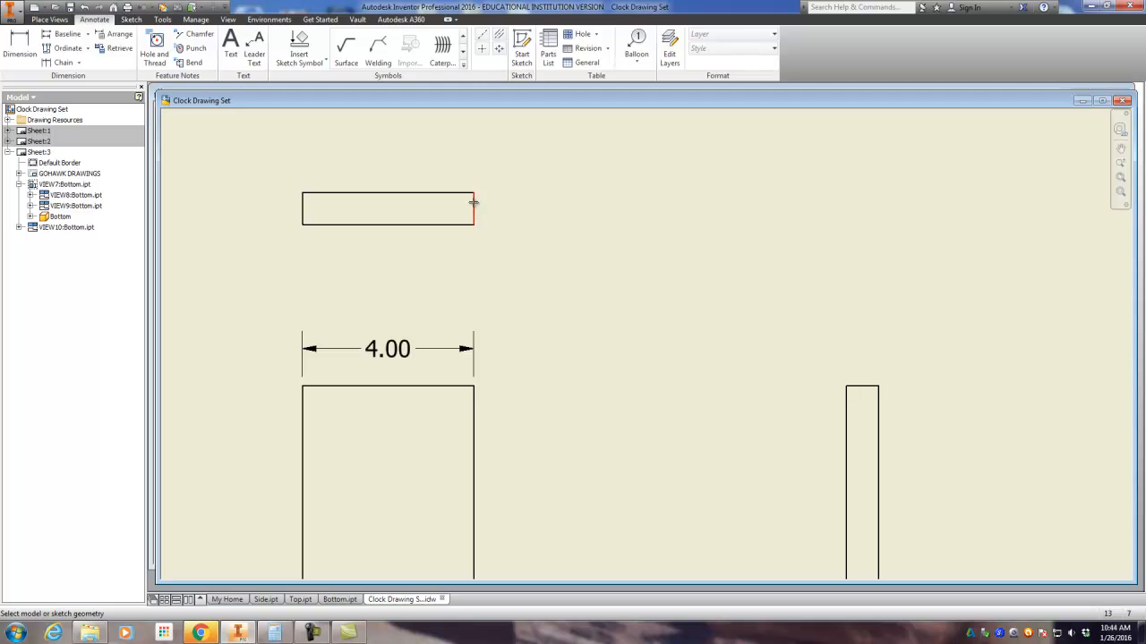
left_click(499, 210)
left_click(416, 294)
Step: Dimension the length of the Bottom base view between its upper and lower edges, placing it to the right of the view
scroll(494, 342, "down", 5)
left_click(478, 356)
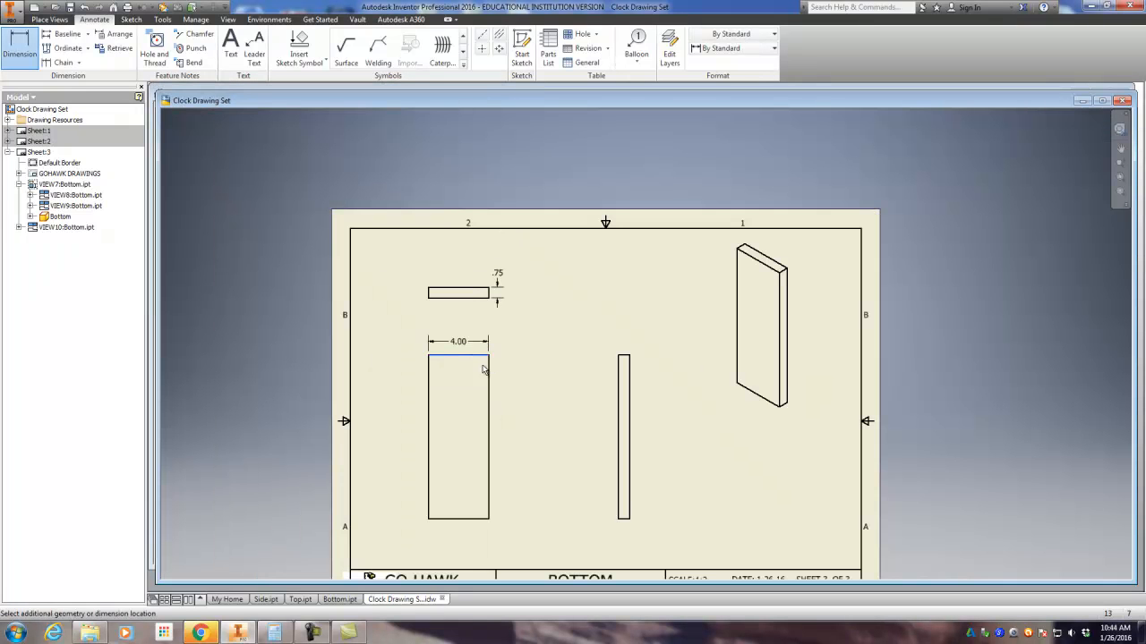
left_click(474, 524)
left_click(527, 449)
left_click(420, 299)
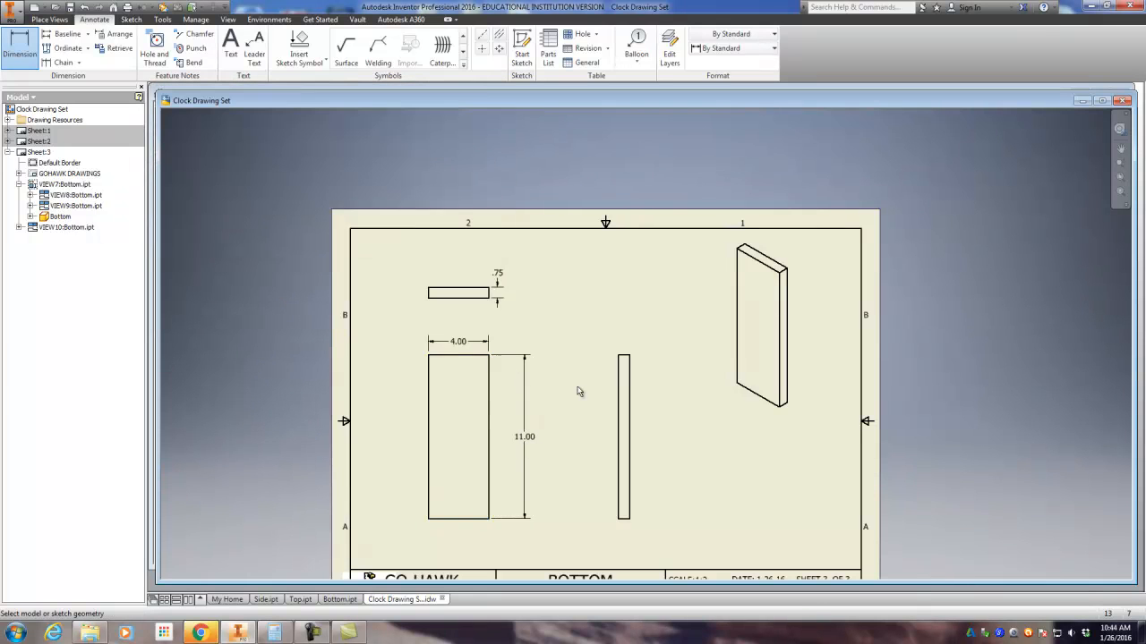
scroll(581, 394, "down", 3)
scroll(654, 413, "up", 3)
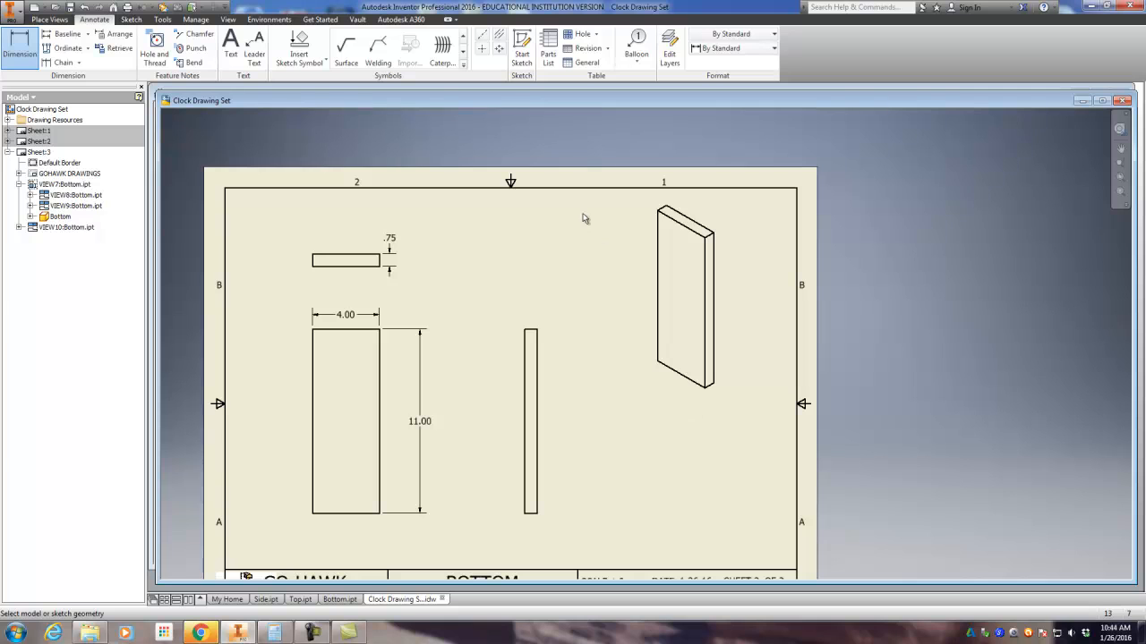
key("Escape")
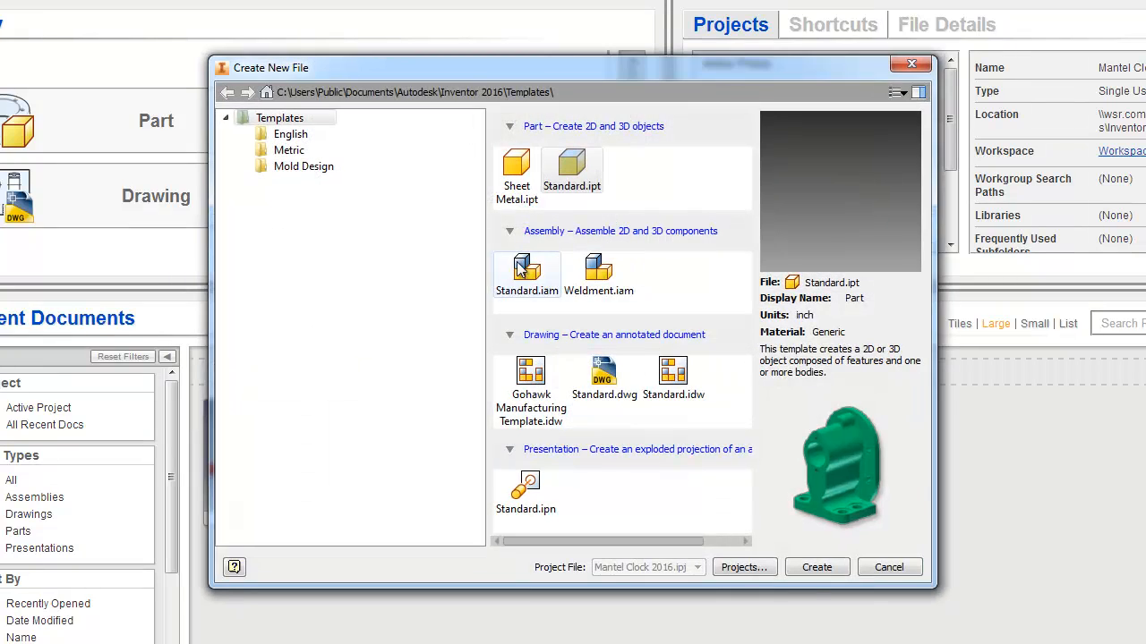
Step: Create a new assembly from the Standard.iam template and place one Bottom component in it, seen in the home view
left_click(527, 271)
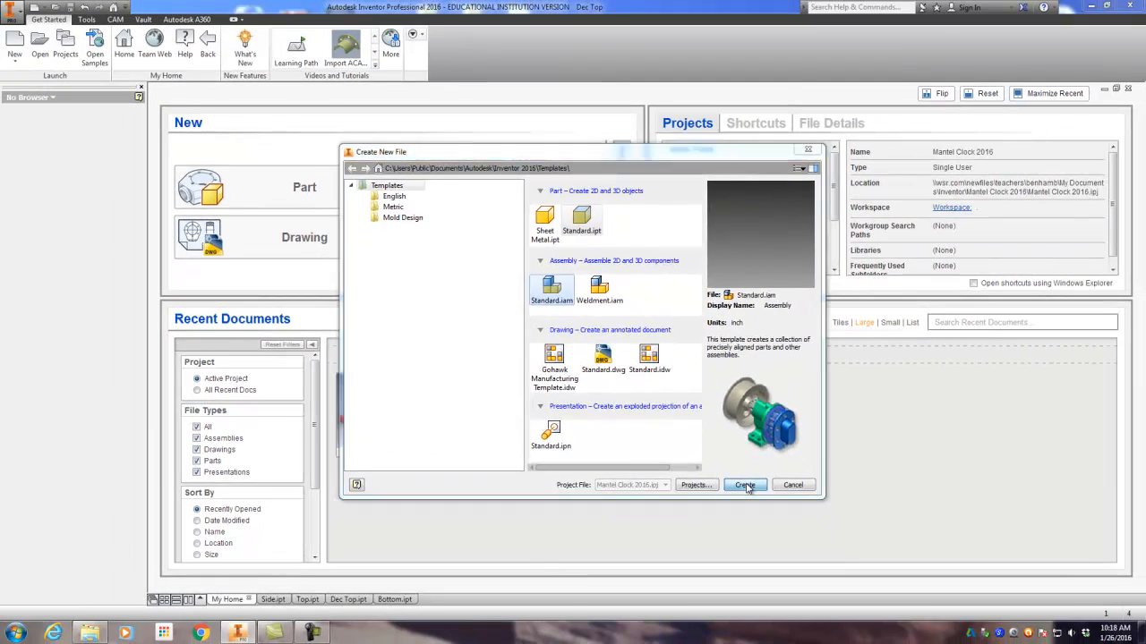
left_click(745, 485)
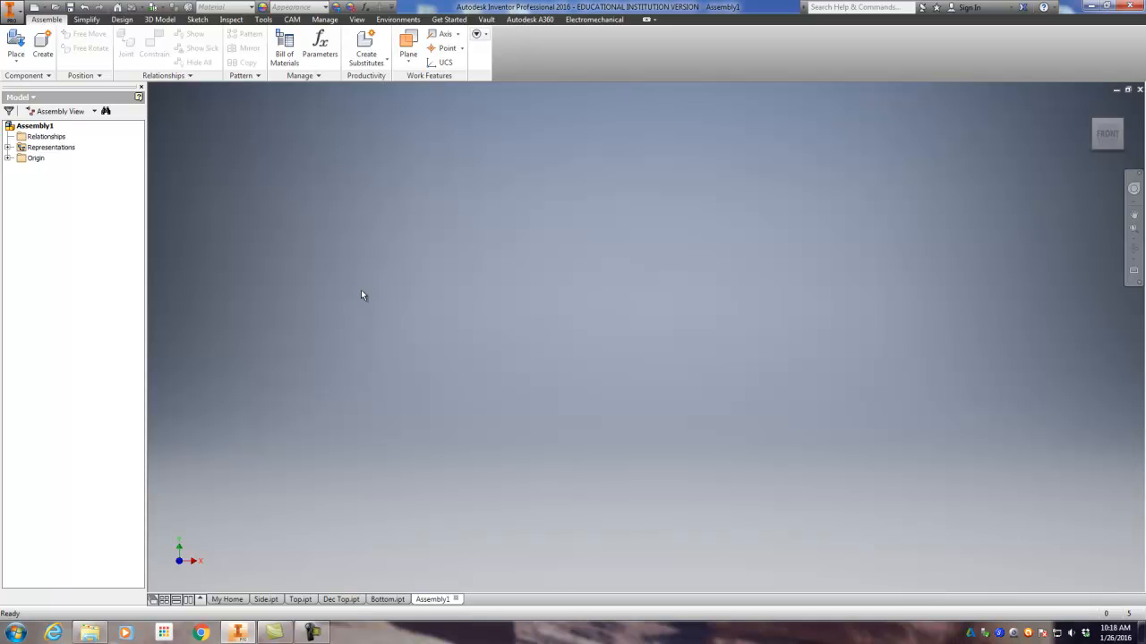
left_click(16, 40)
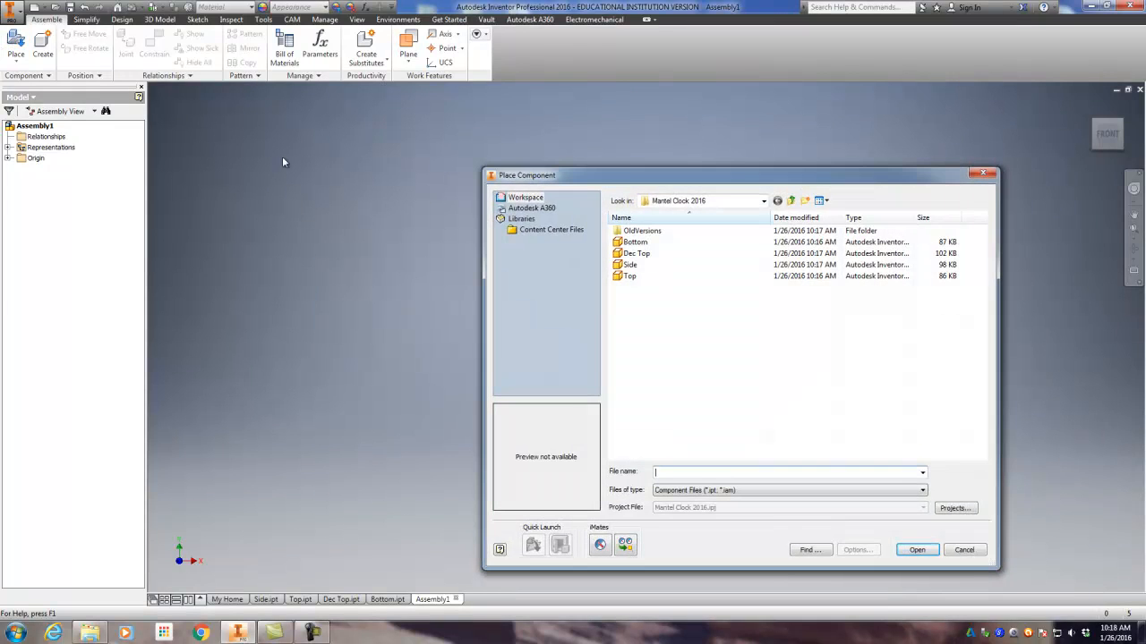
left_click(634, 243)
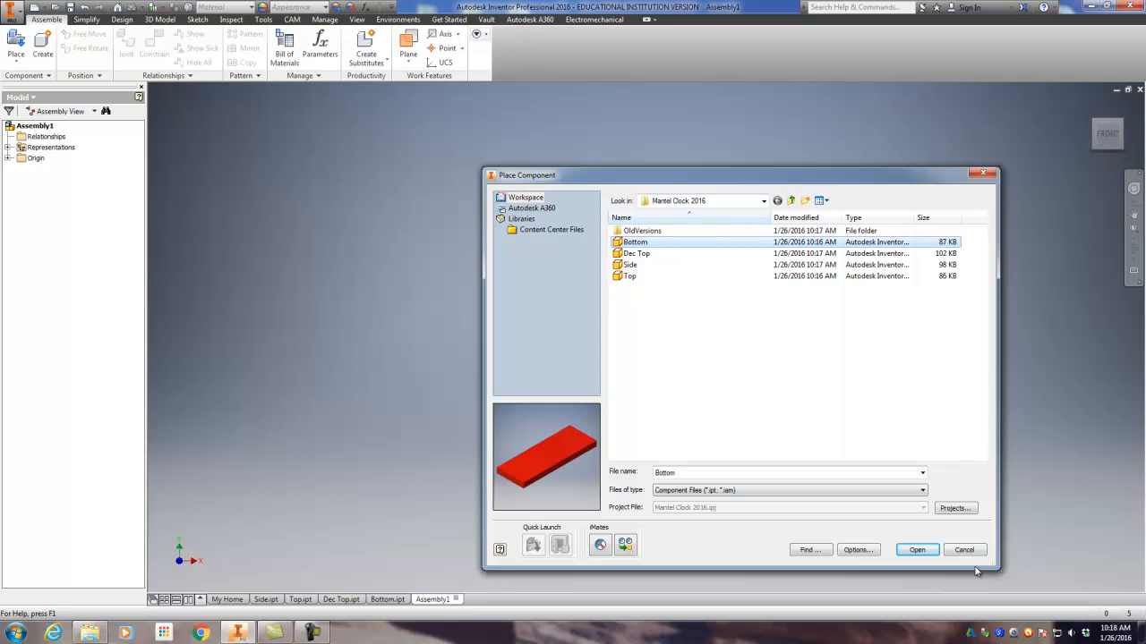
left_click(917, 549)
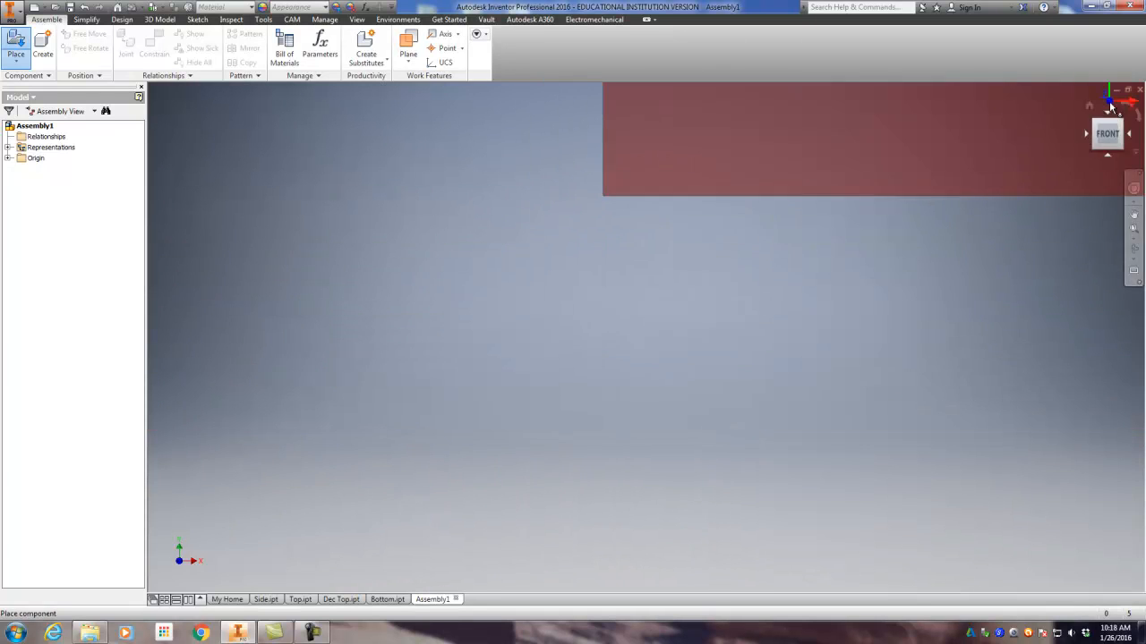
left_click(1091, 105)
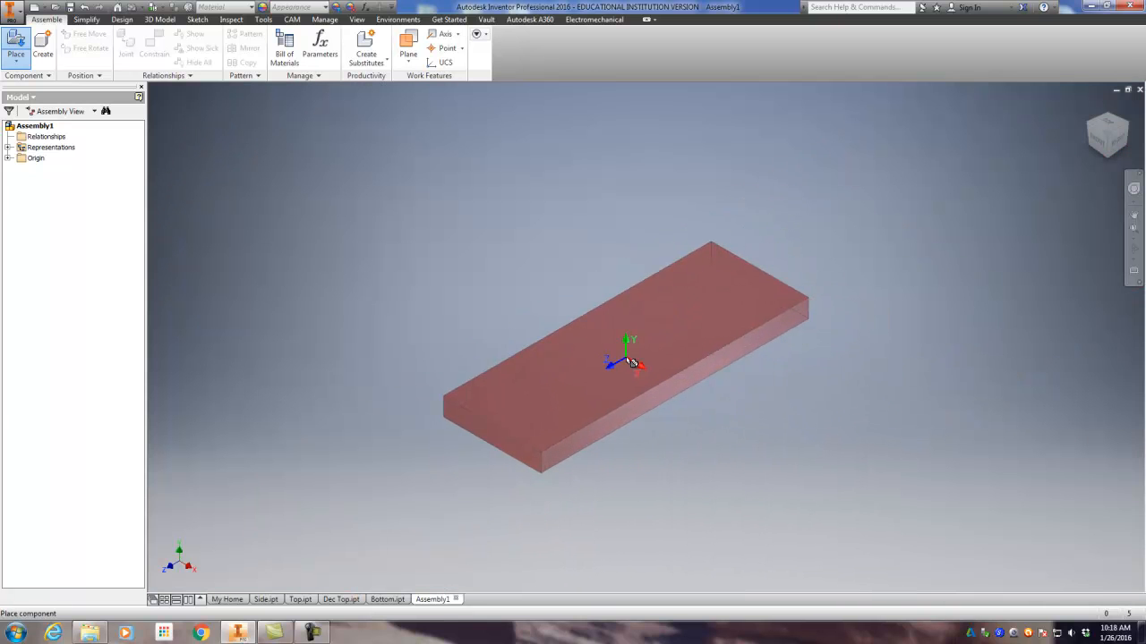
left_click(832, 417)
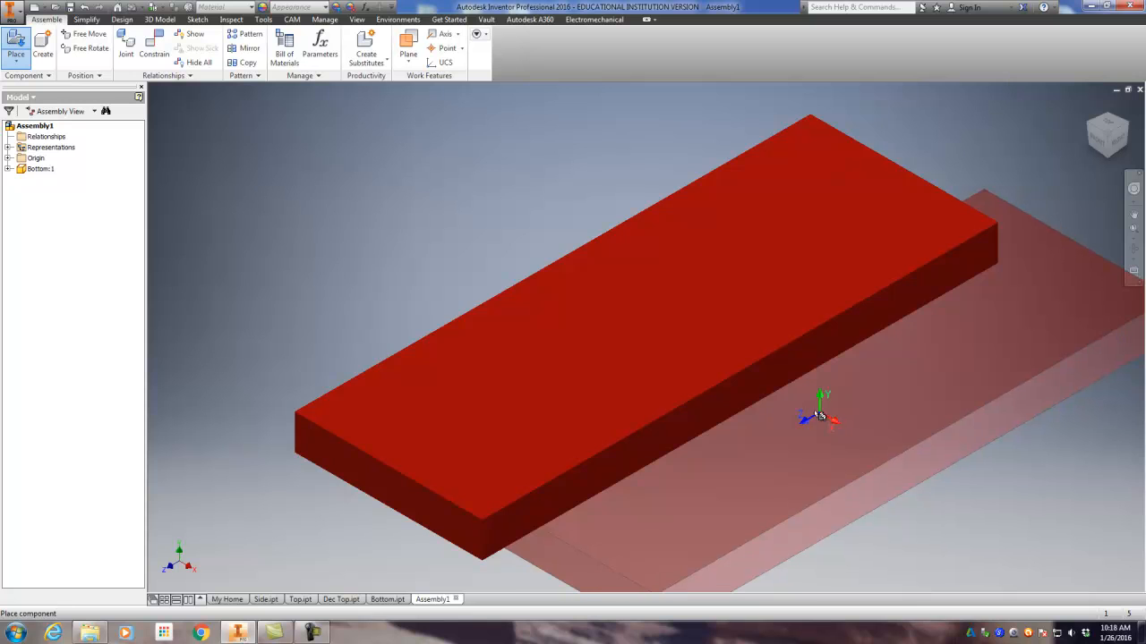
key("Escape")
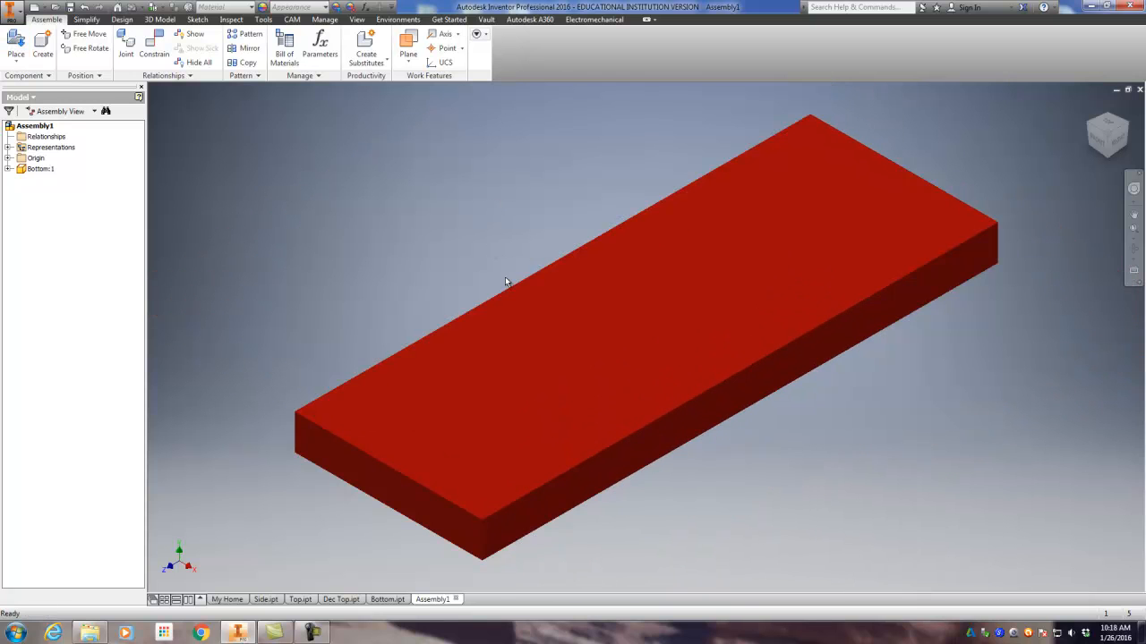
Step: Ground the Bottom component in the assembly
scroll(505, 279, "down", 5)
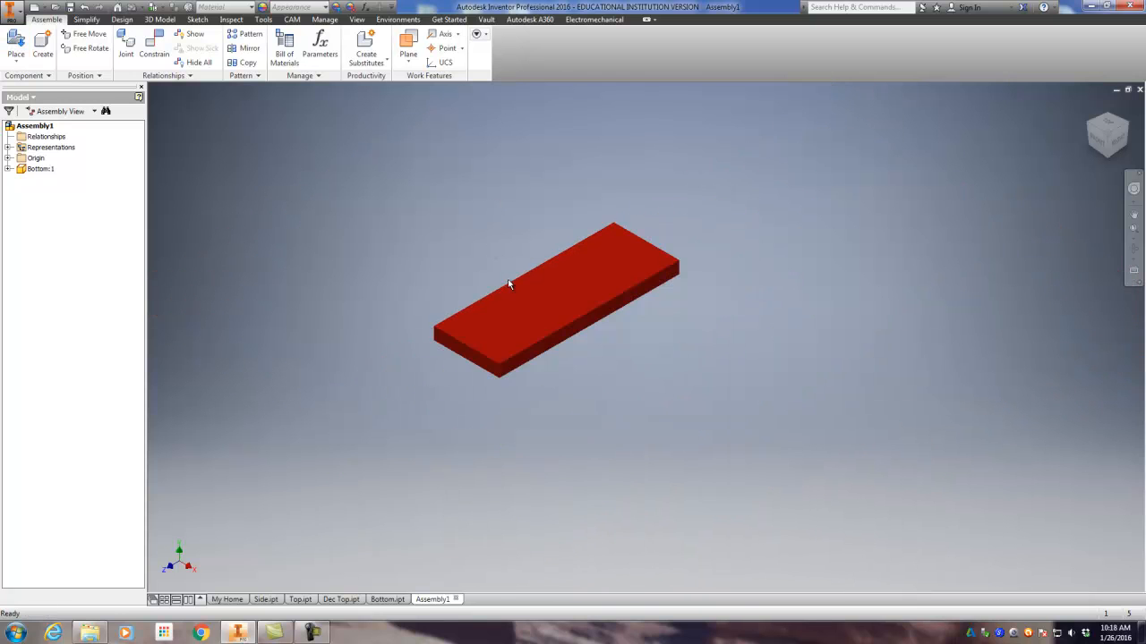
left_click(40, 172)
right_click(40, 172)
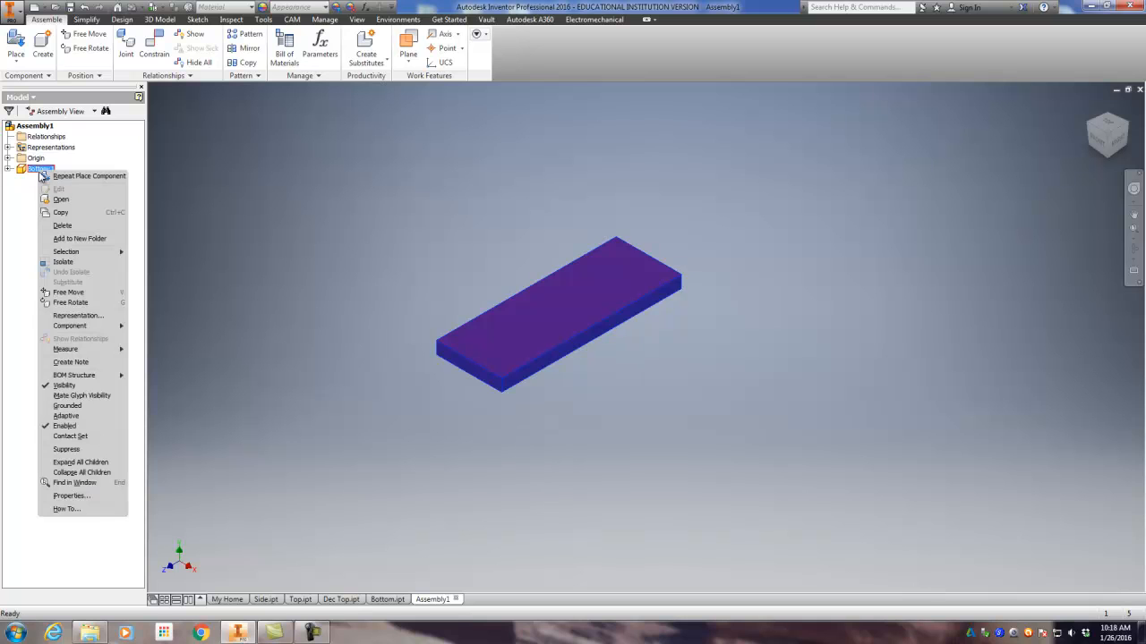
left_click(68, 408)
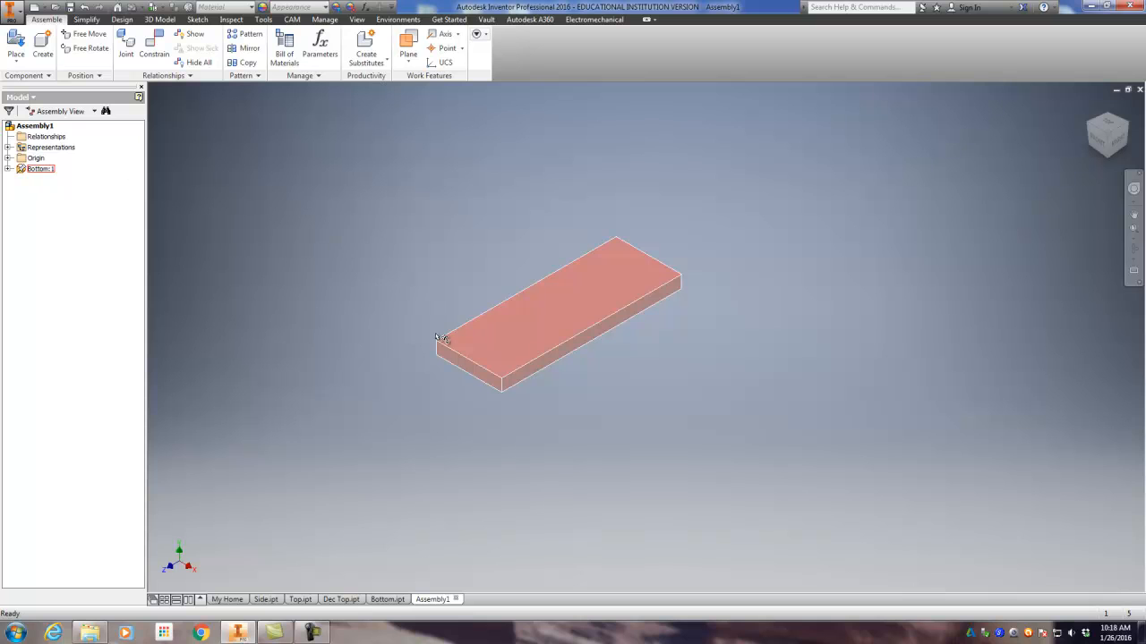
left_click(539, 348)
left_click(396, 259)
middle_click_drag(420, 295, 491, 321)
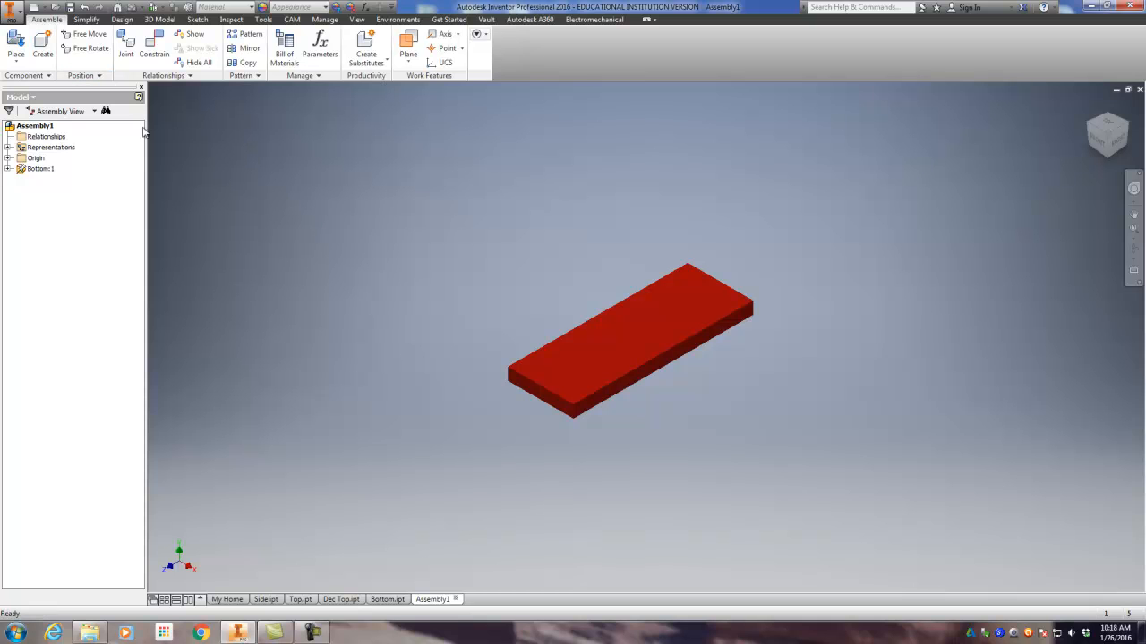
Step: Place two Side components rotated 90° about X to stand upright, one beyond each end of the Bottom board
left_click(16, 45)
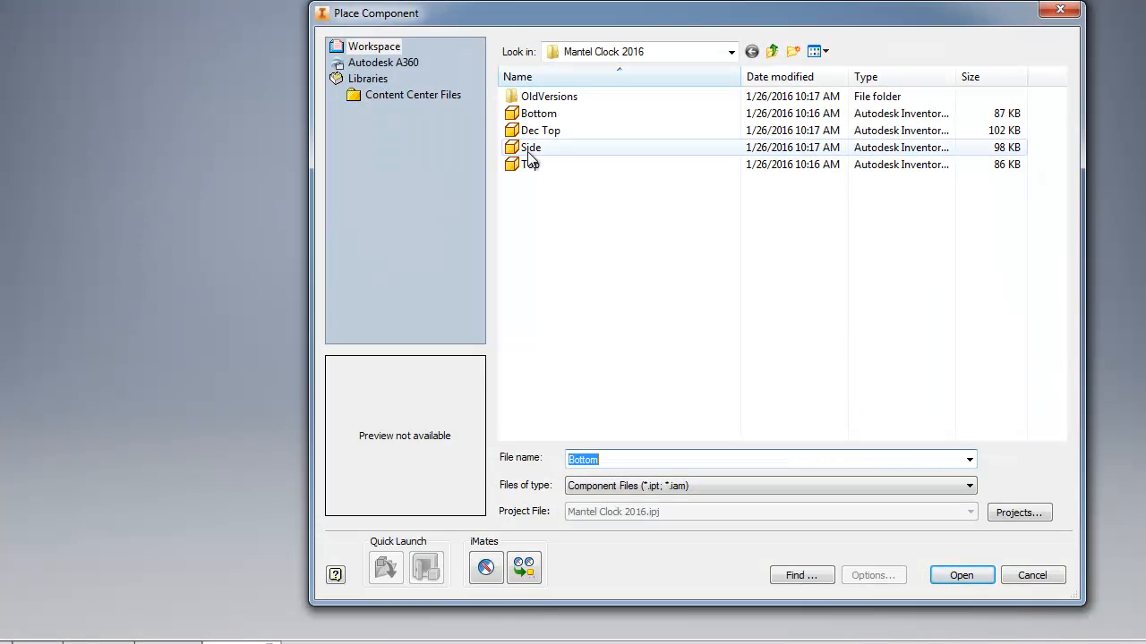
left_click(530, 148)
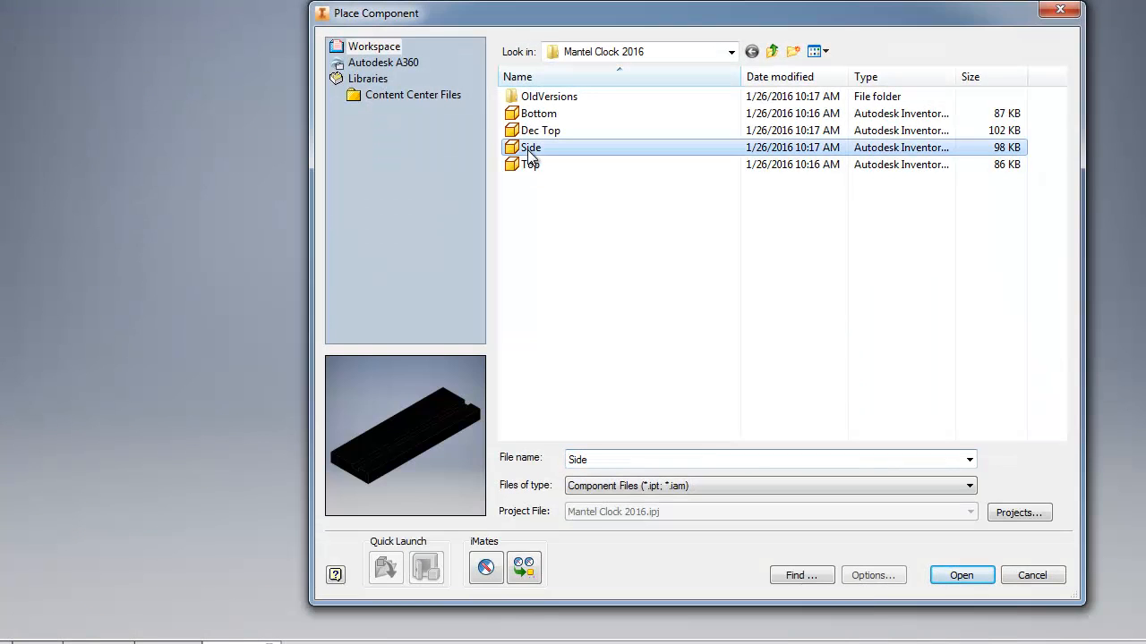
left_click(962, 575)
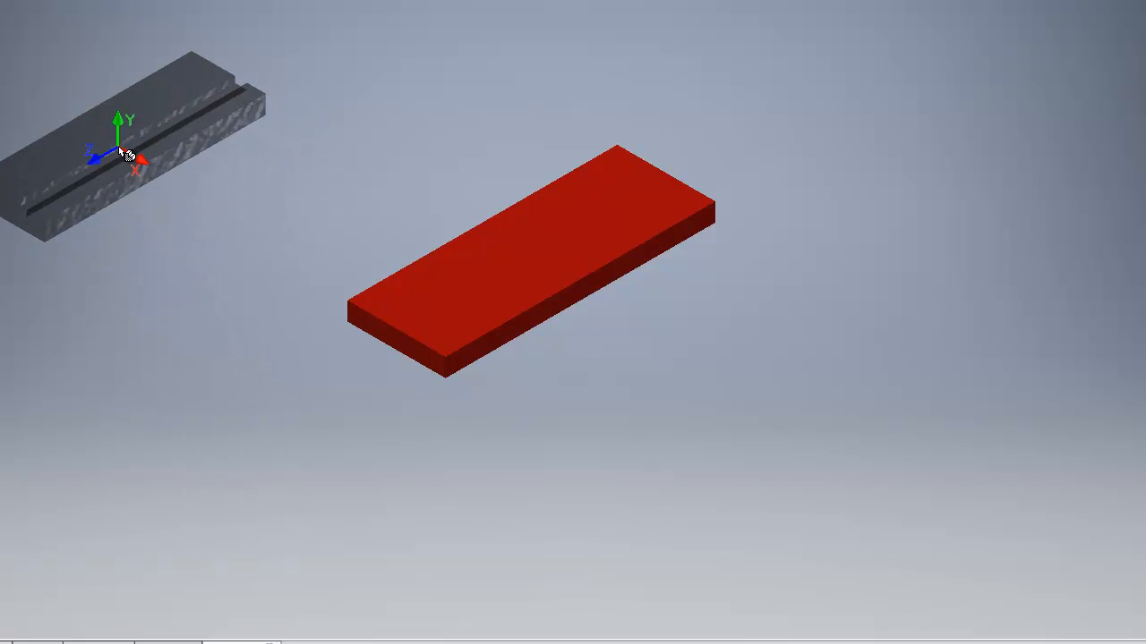
right_click(121, 154)
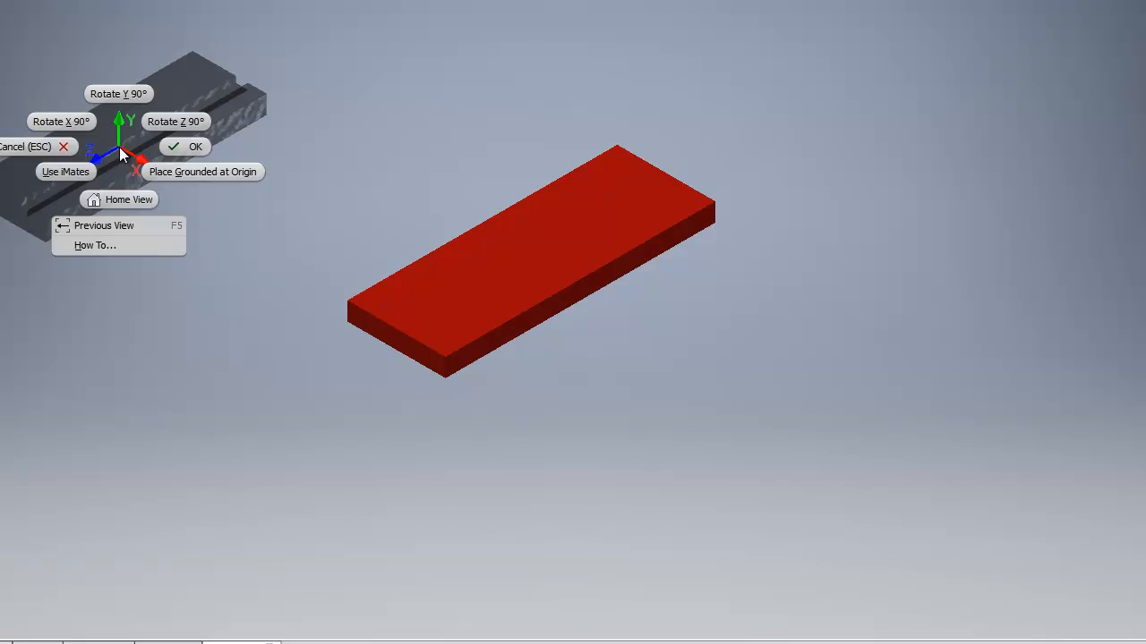
left_click(63, 121)
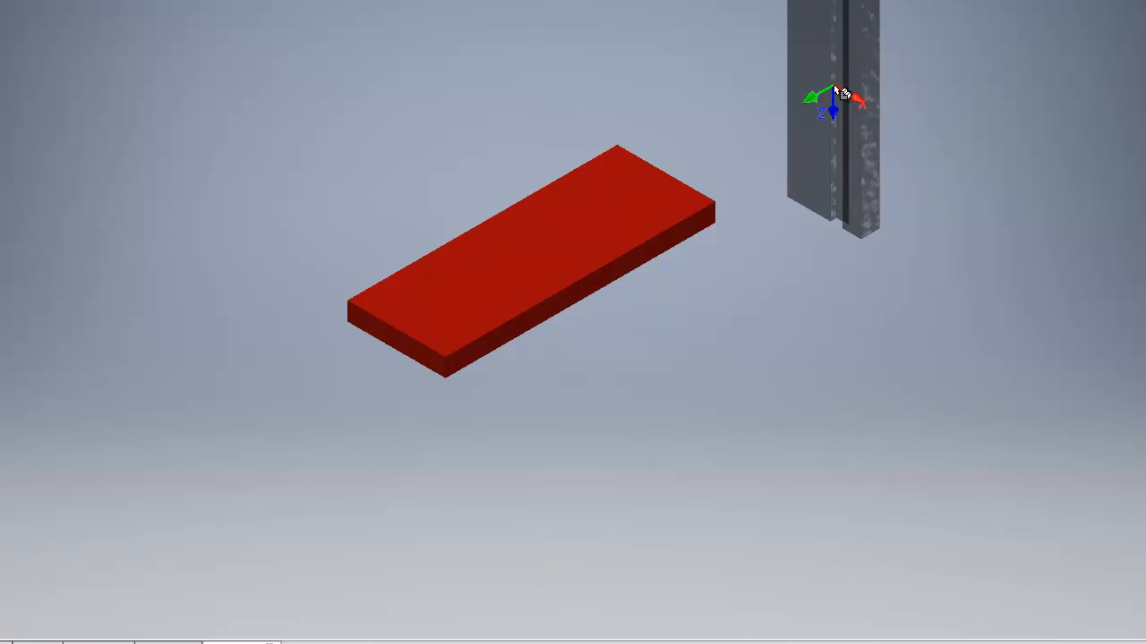
left_click(834, 88)
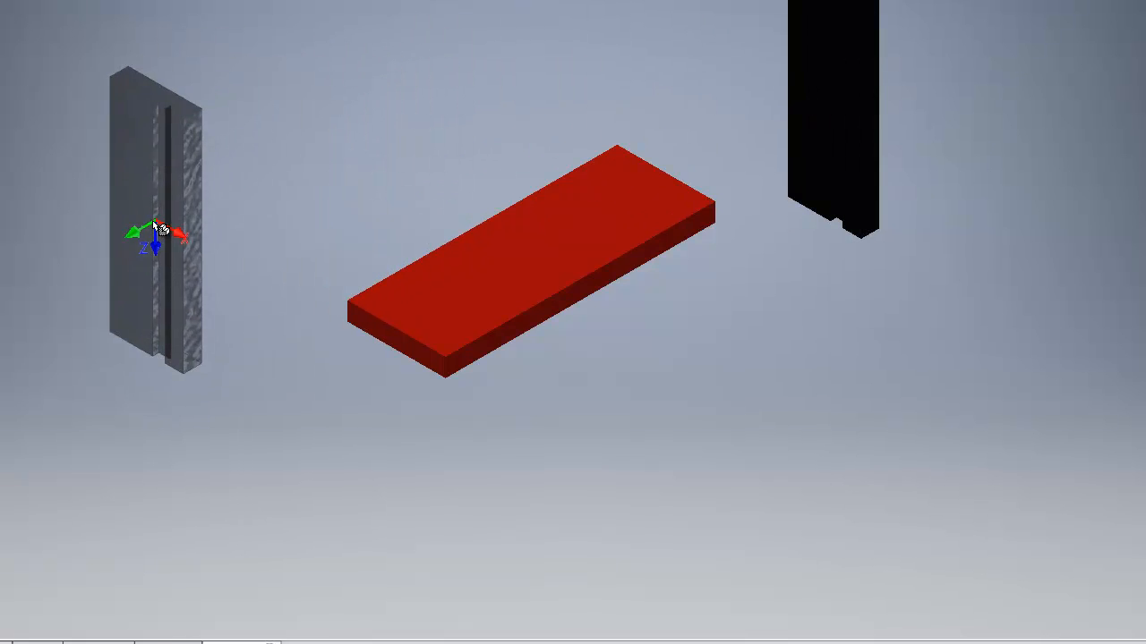
left_click(87, 233)
key("Escape")
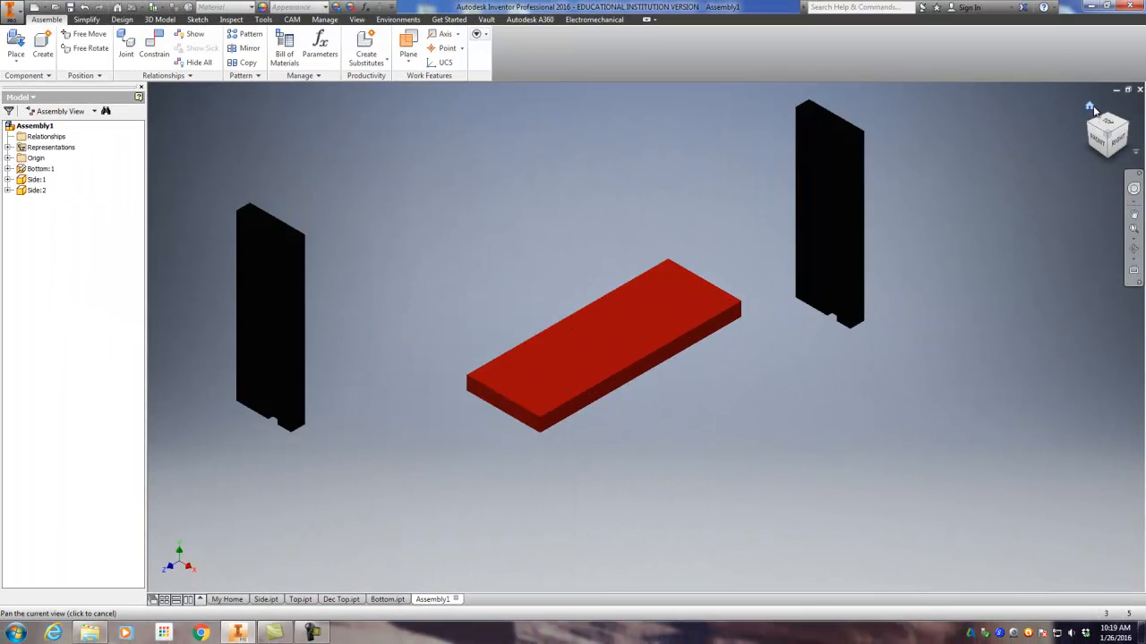
left_click(1090, 106)
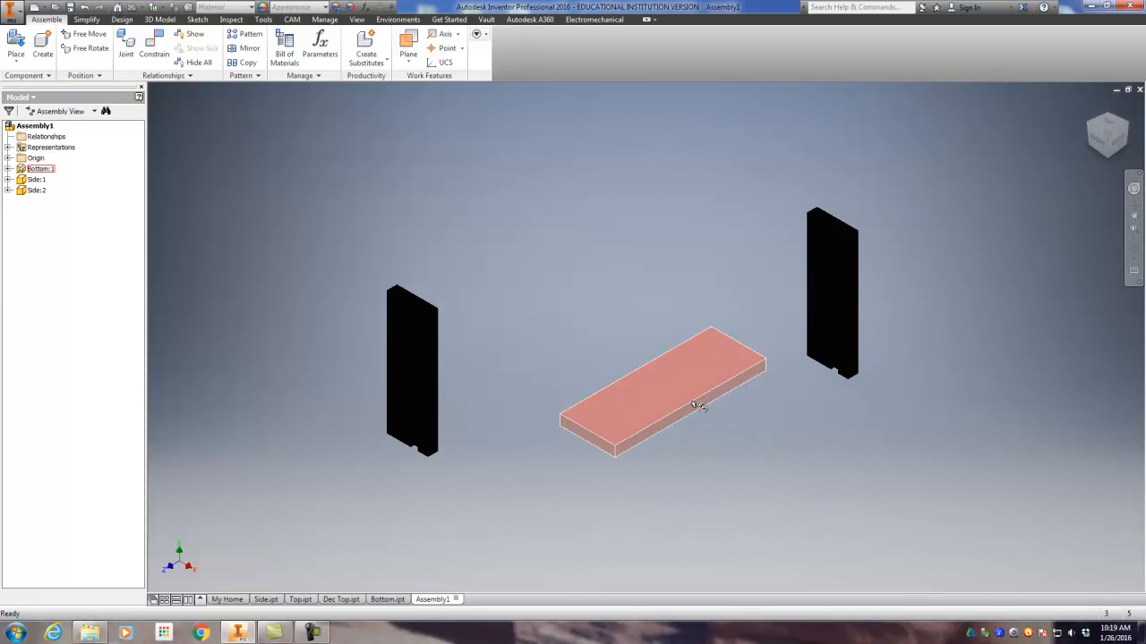
scroll(699, 405, "down", 3)
scroll(701, 406, "up", 2)
middle_click_drag(752, 407, 668, 399)
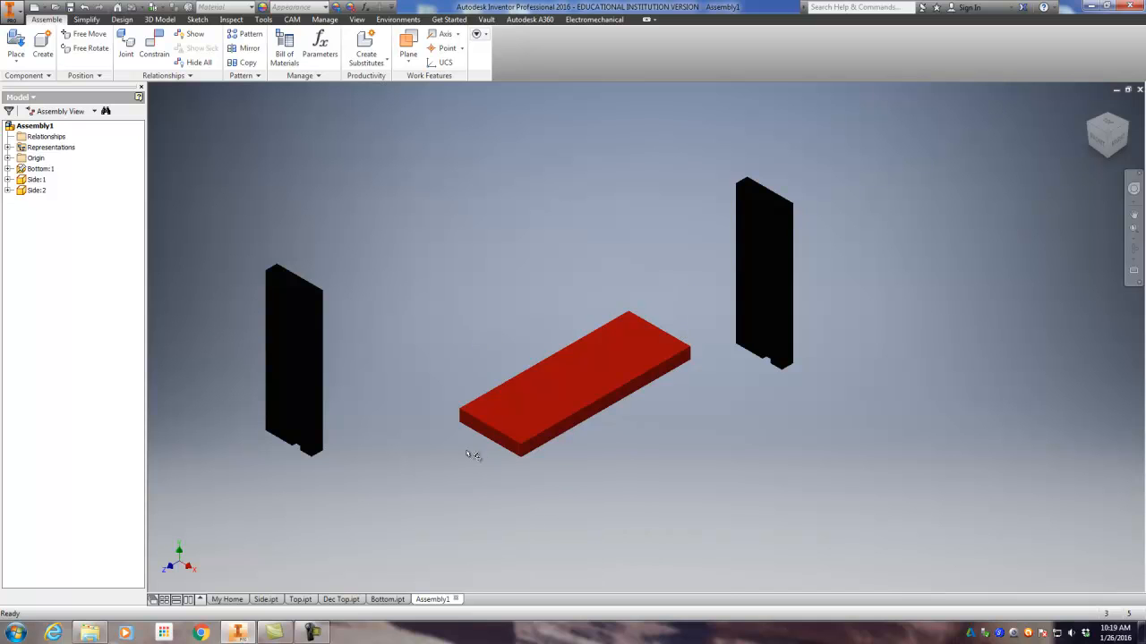
Step: Mate the notched lower end face of the first Side to the top face of the Bottom board with zero offset
scroll(455, 451, "up", 2)
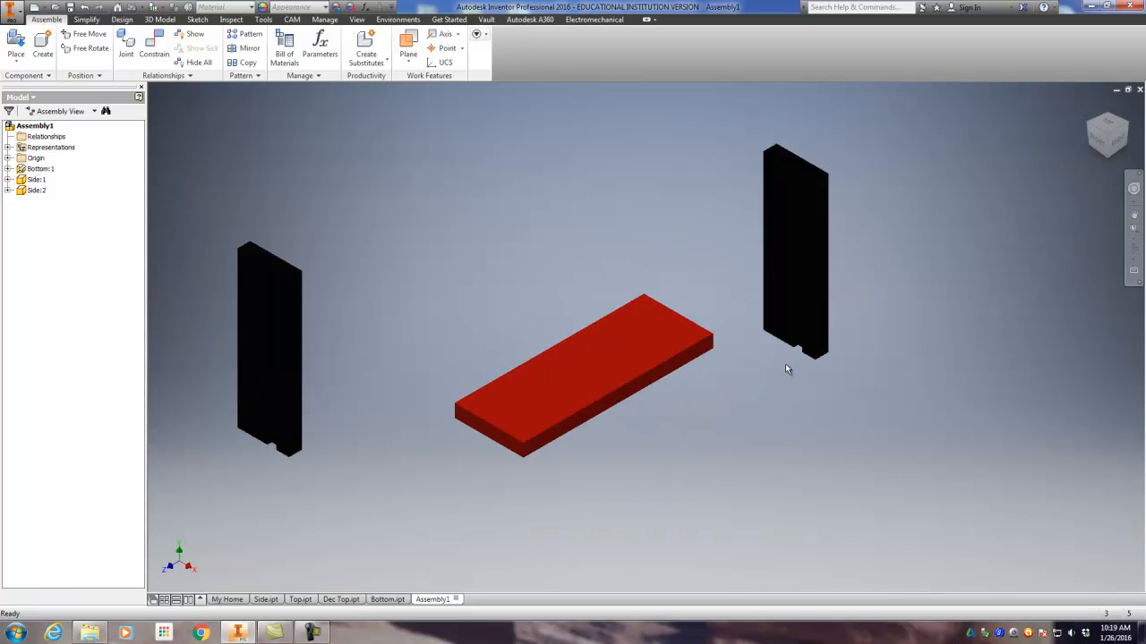
scroll(772, 362, "up", 3)
scroll(767, 358, "down", 4)
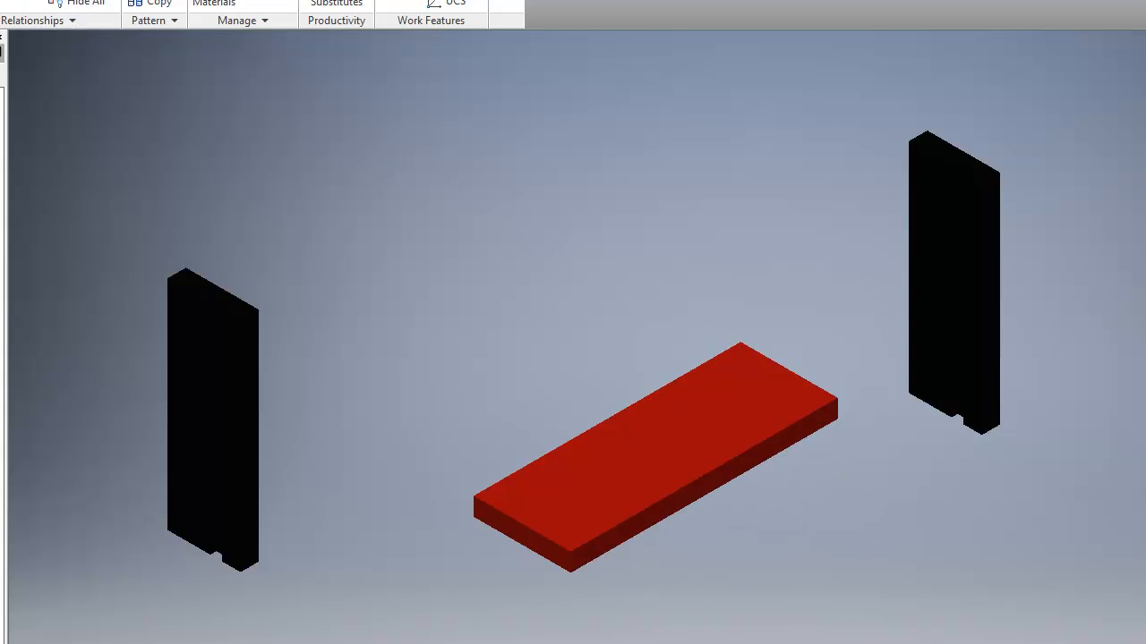
left_click(21, 3)
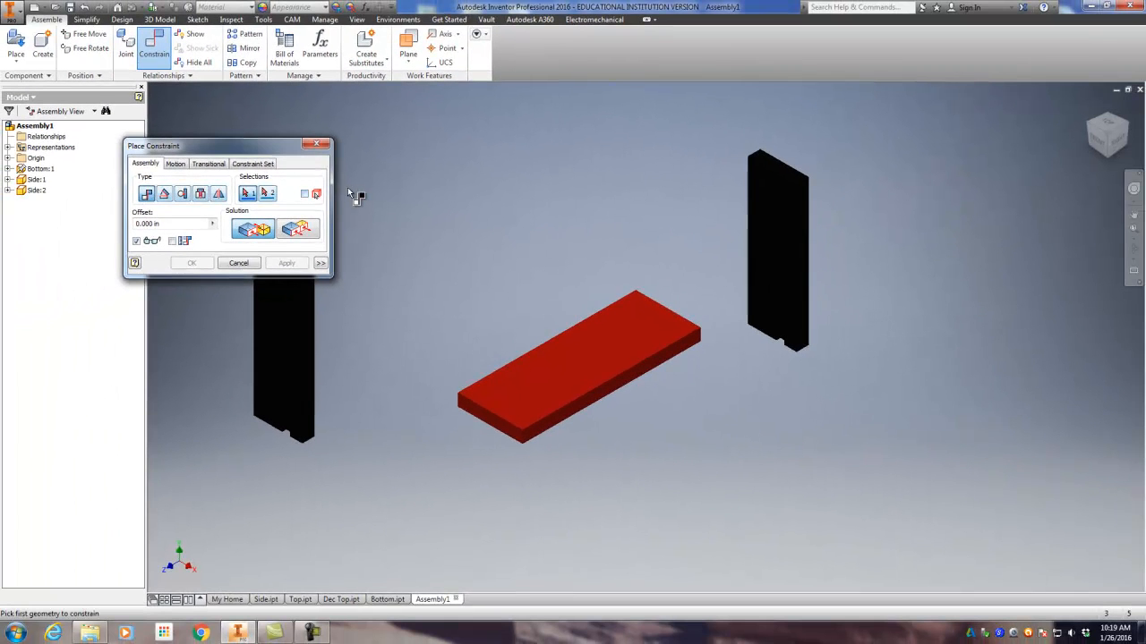
middle_click_drag(854, 418, 860, 393)
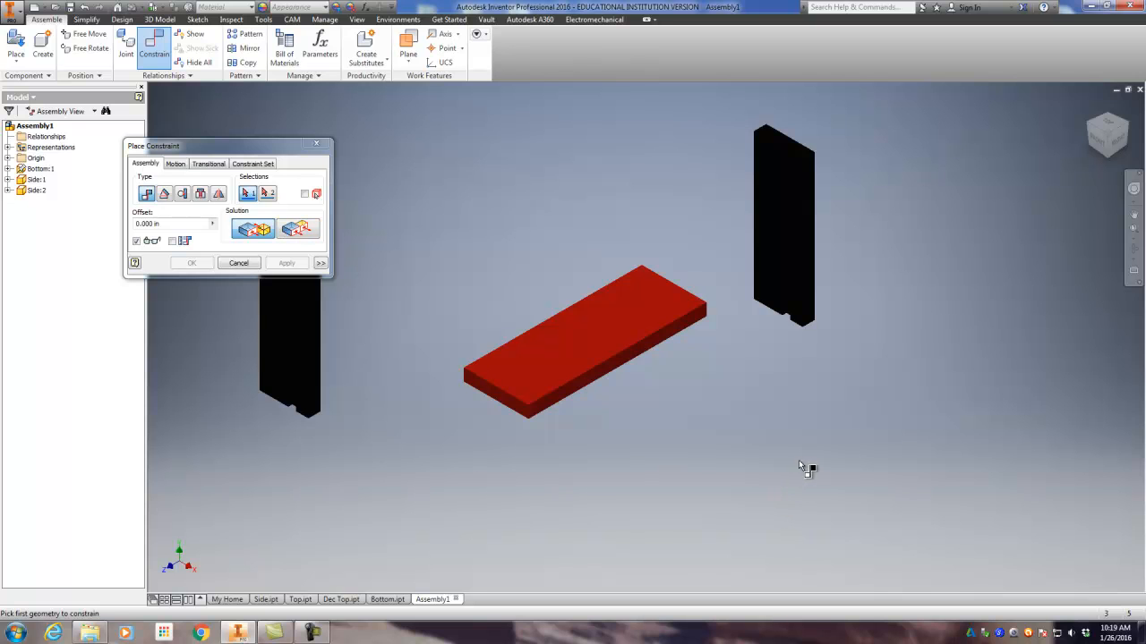
middle_click_drag(800, 465, 816, 464)
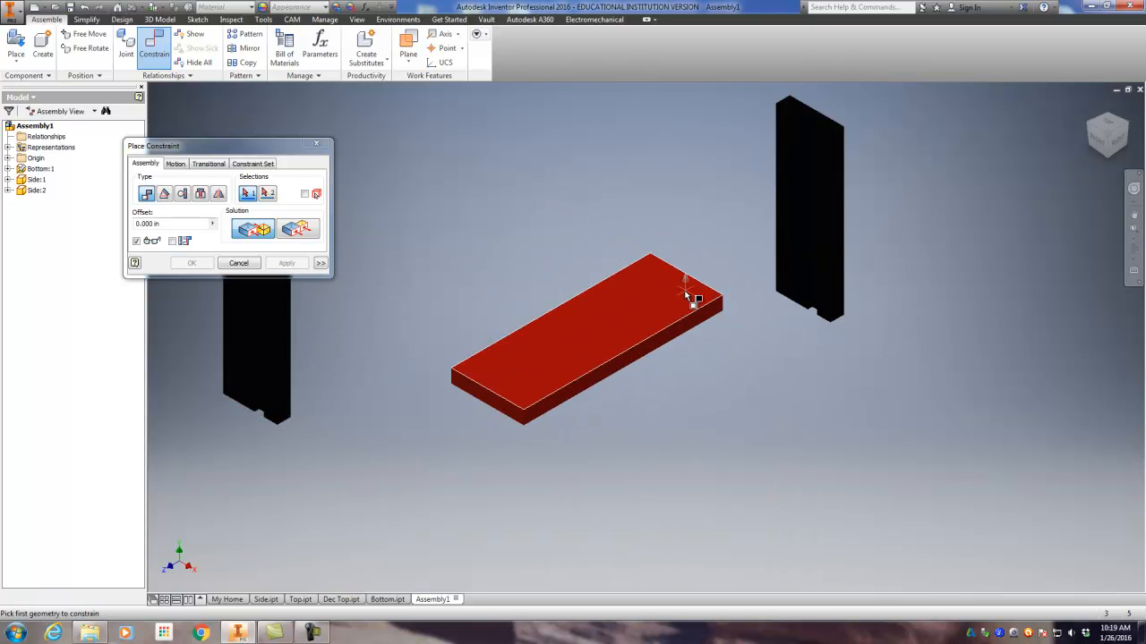
left_click(673, 286)
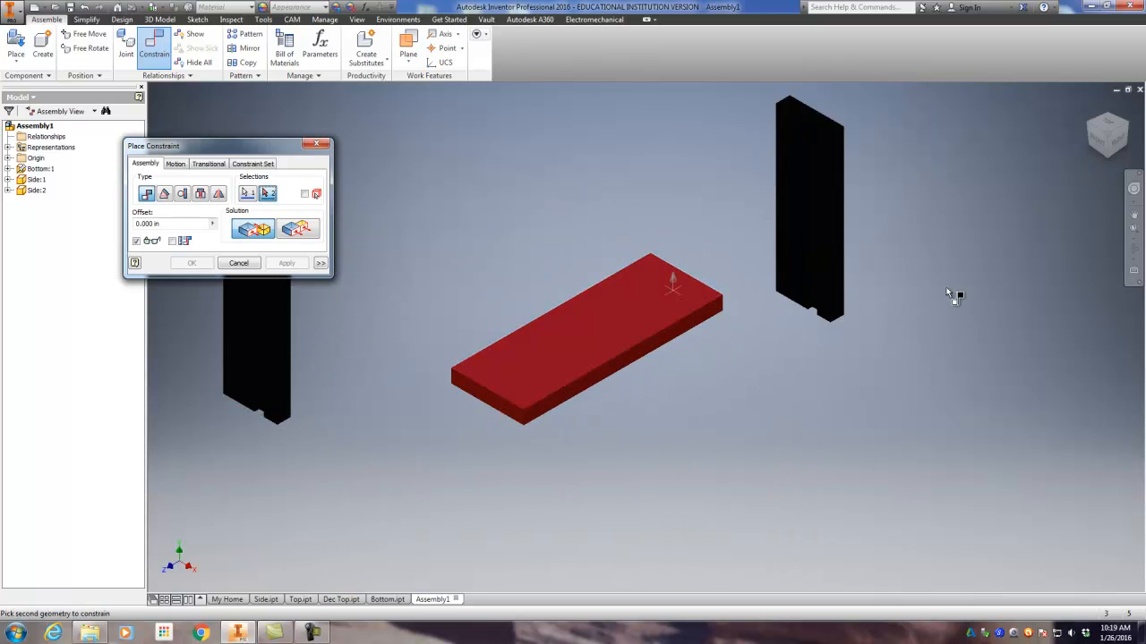
left_click(1105, 150)
scroll(877, 407, "down", 6)
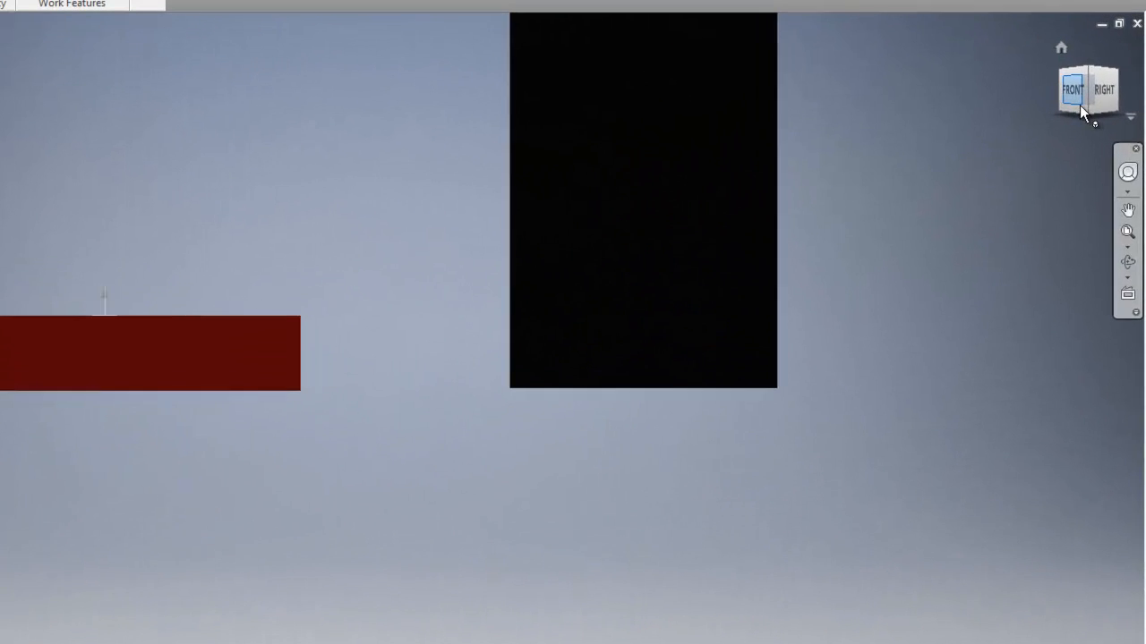
left_click(1080, 105)
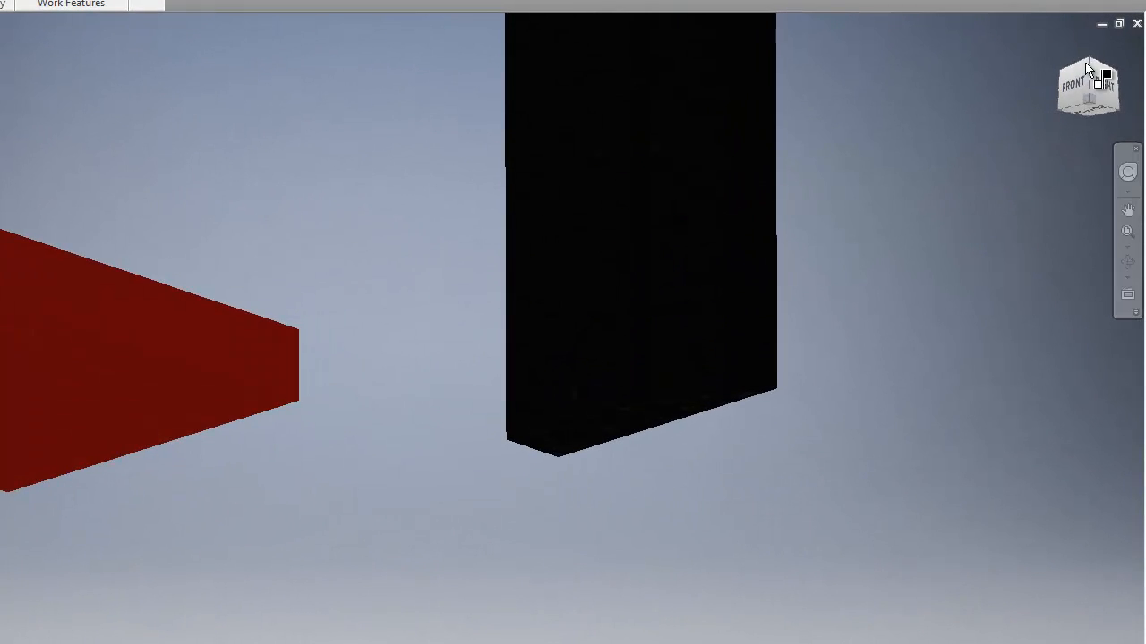
left_click(727, 386)
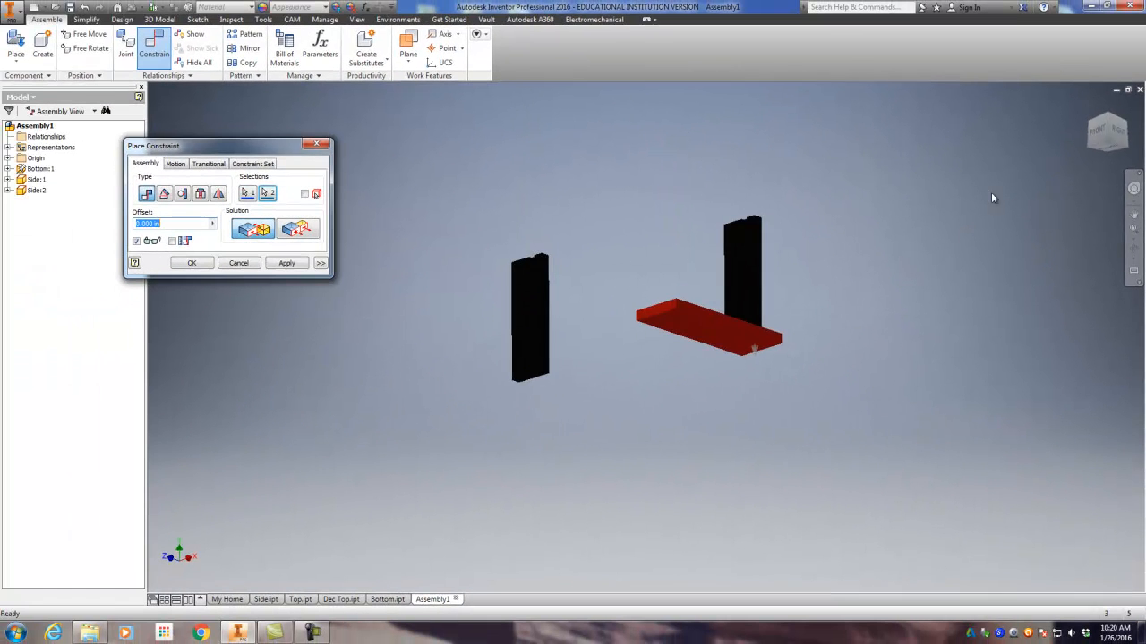
left_click(1117, 133)
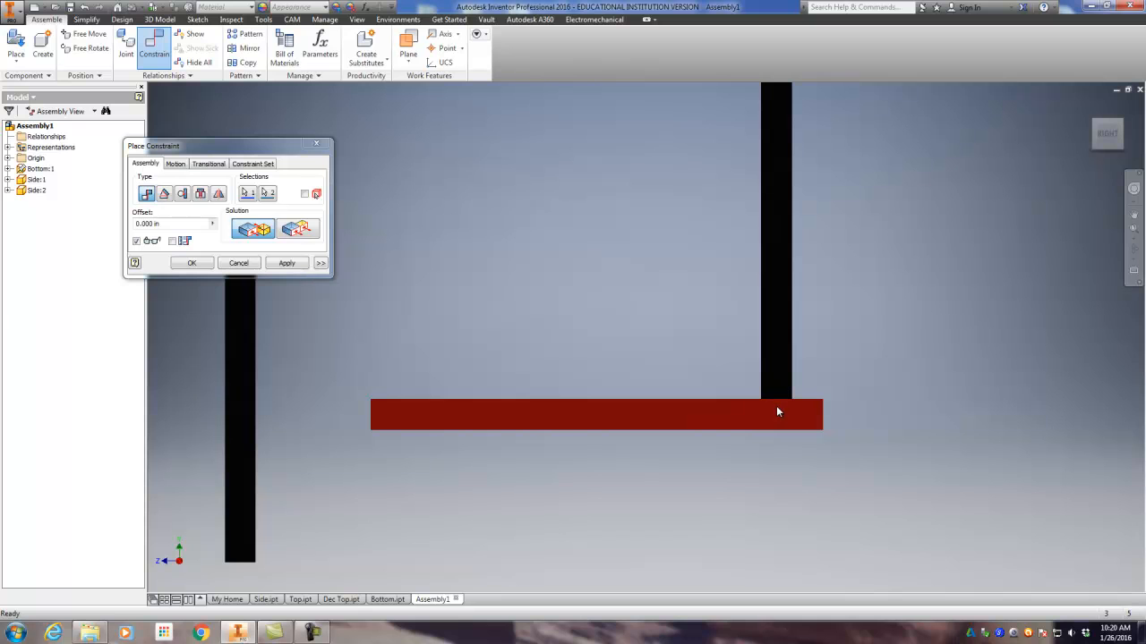
left_click(1088, 105)
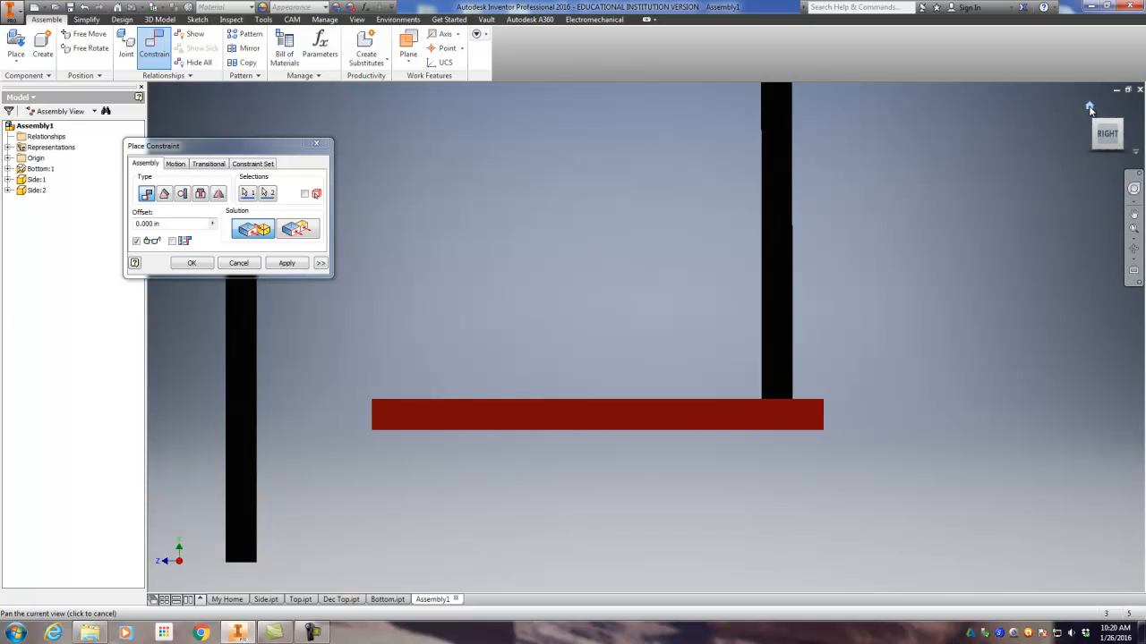
middle_click_drag(937, 297, 883, 294)
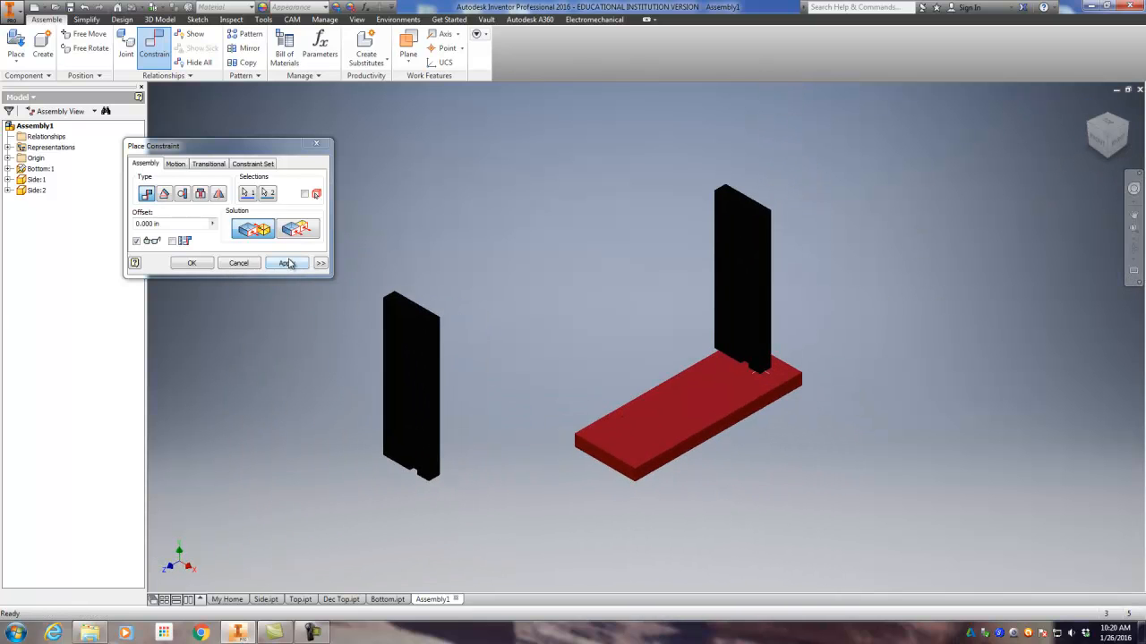
left_click(286, 264)
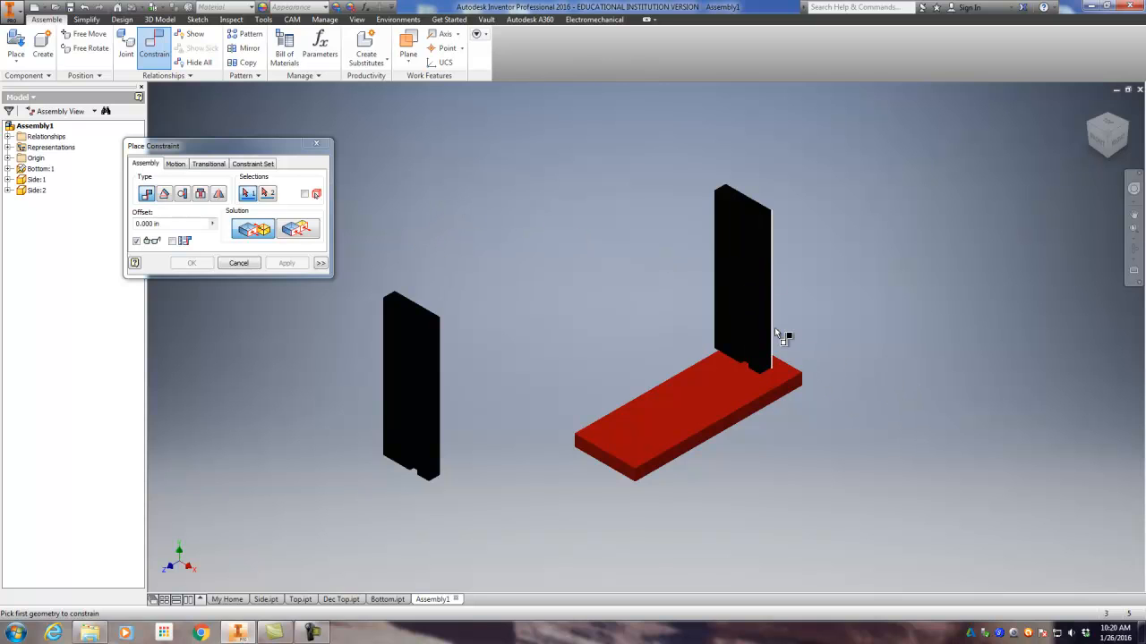
Step: Constrain the first Side's narrow long face flush with the adjacent long edge face of the Bottom board, using zero offset
left_click(1094, 132)
scroll(591, 325, "up", 5)
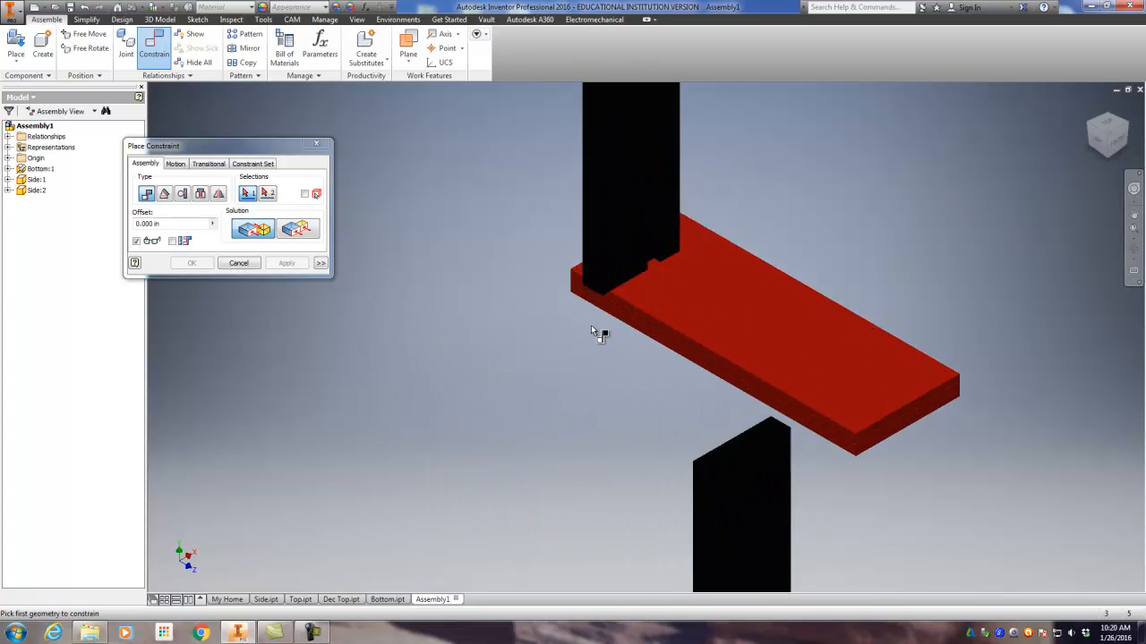
left_click(603, 284)
left_click(599, 226)
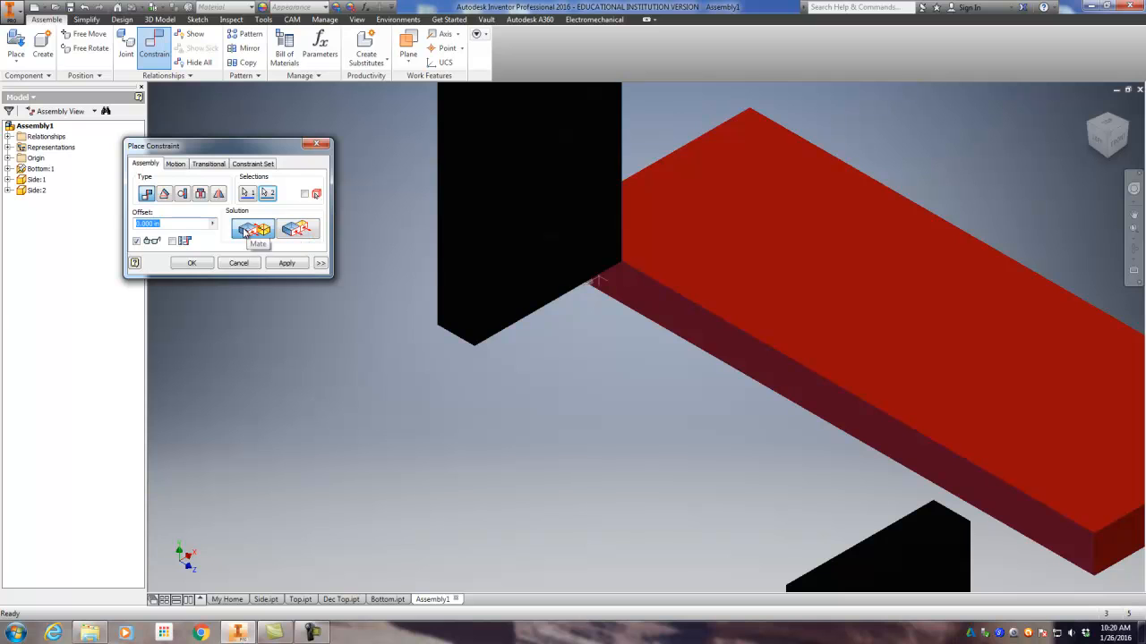
left_click(297, 231)
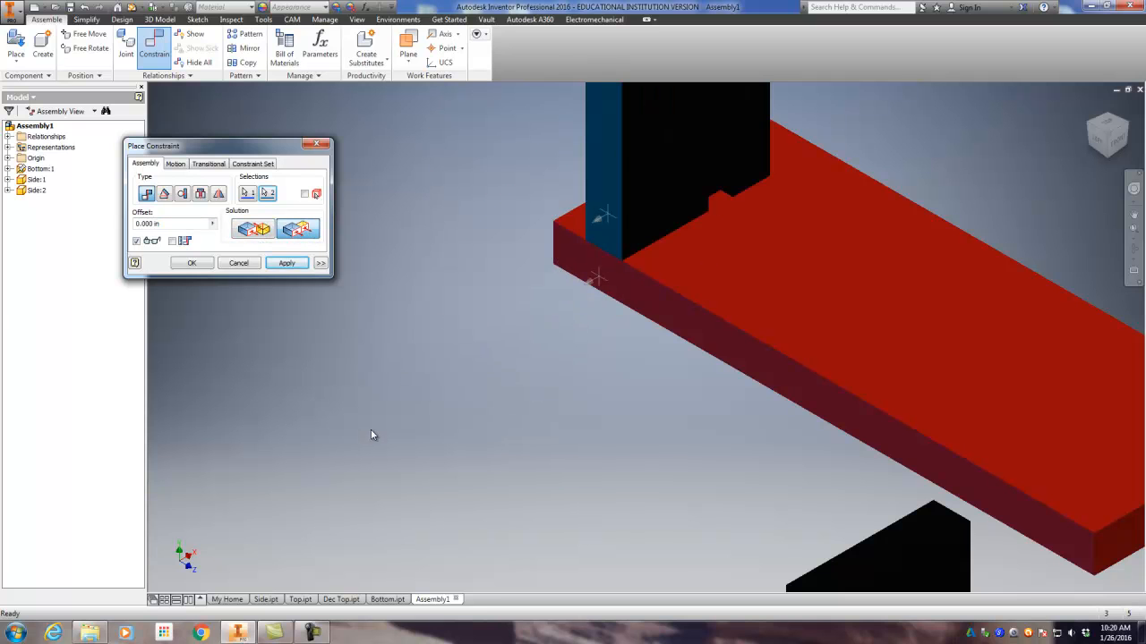
left_click(286, 263)
Step: Constrain the first Side's outer broad face flush with the Bottom's nearest short end face at an offset of -.75 in
scroll(385, 344, "down", 3)
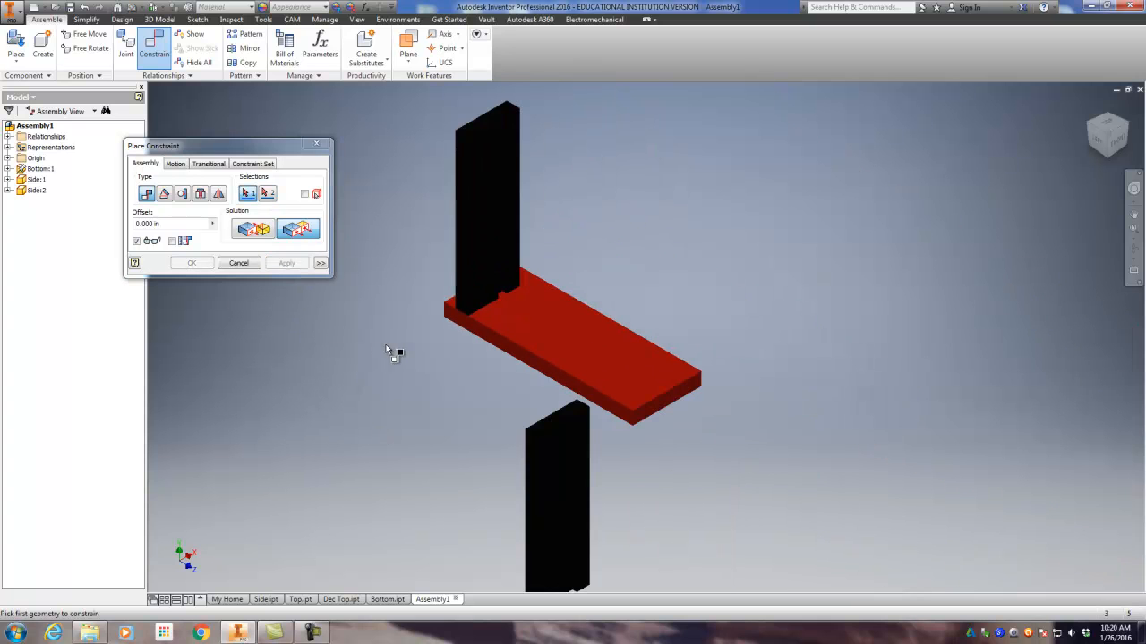
left_click(1092, 130)
scroll(564, 403, "up", 3)
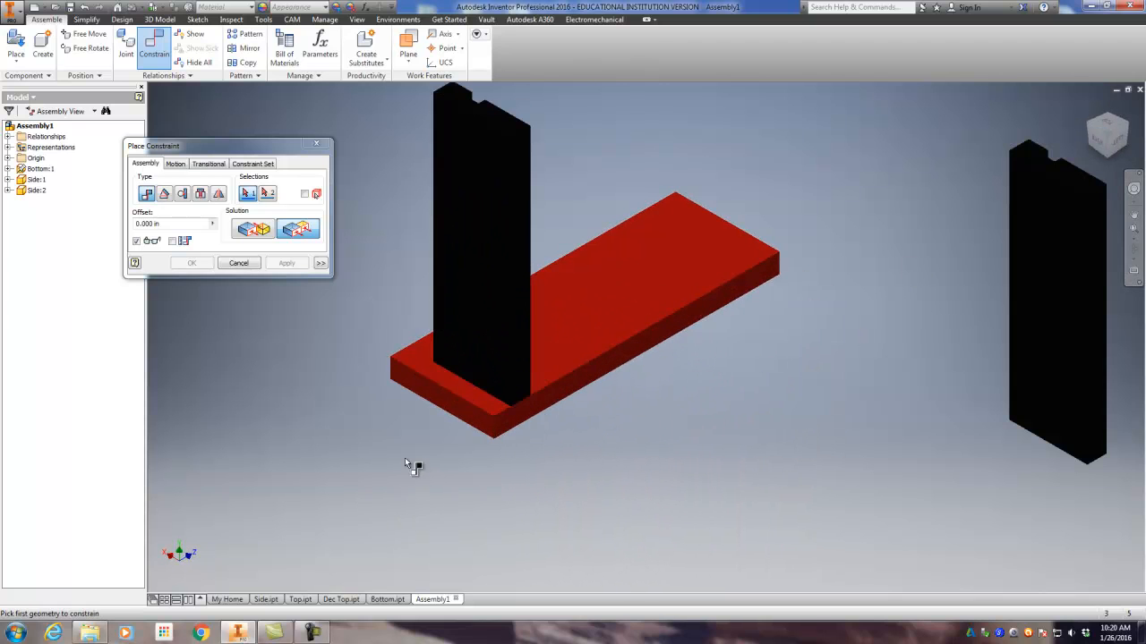
left_click(448, 407)
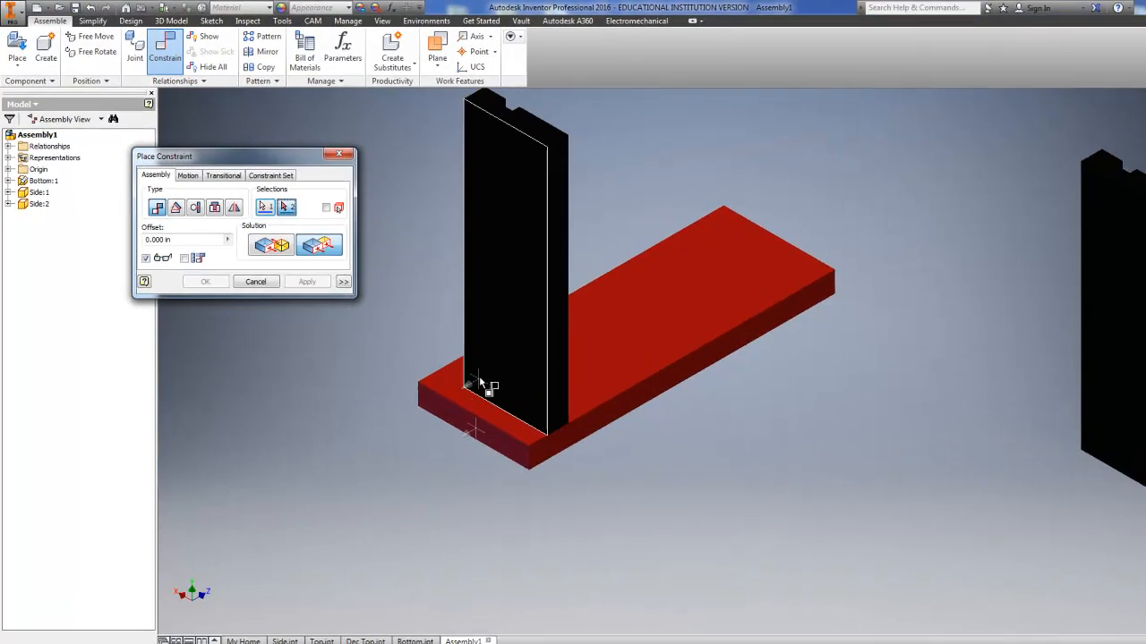
left_click(442, 330)
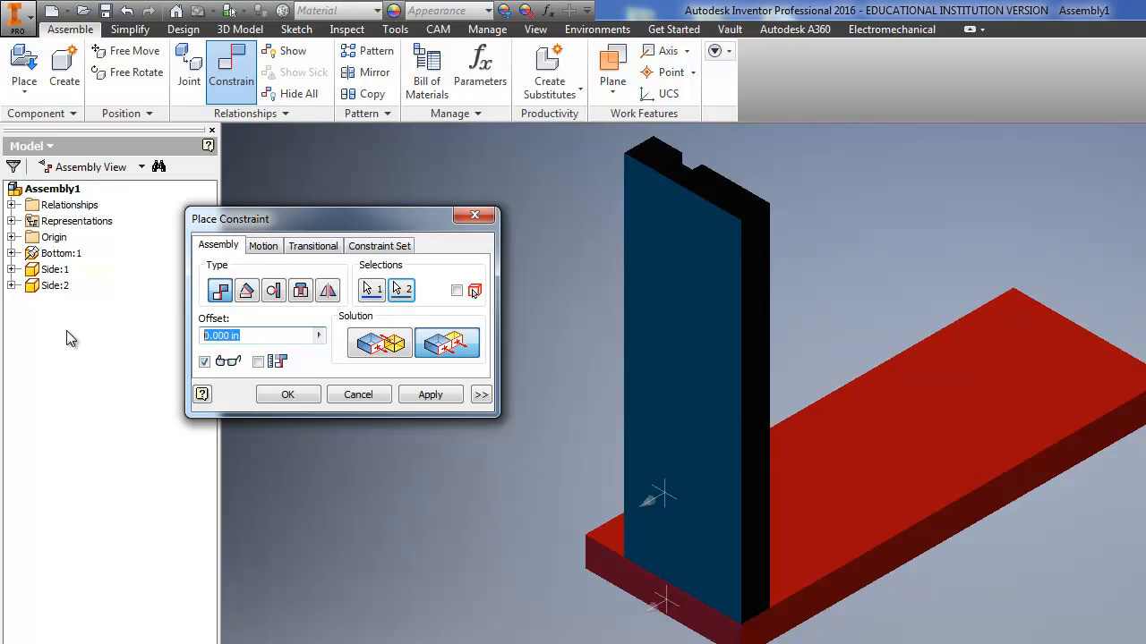
type(".75")
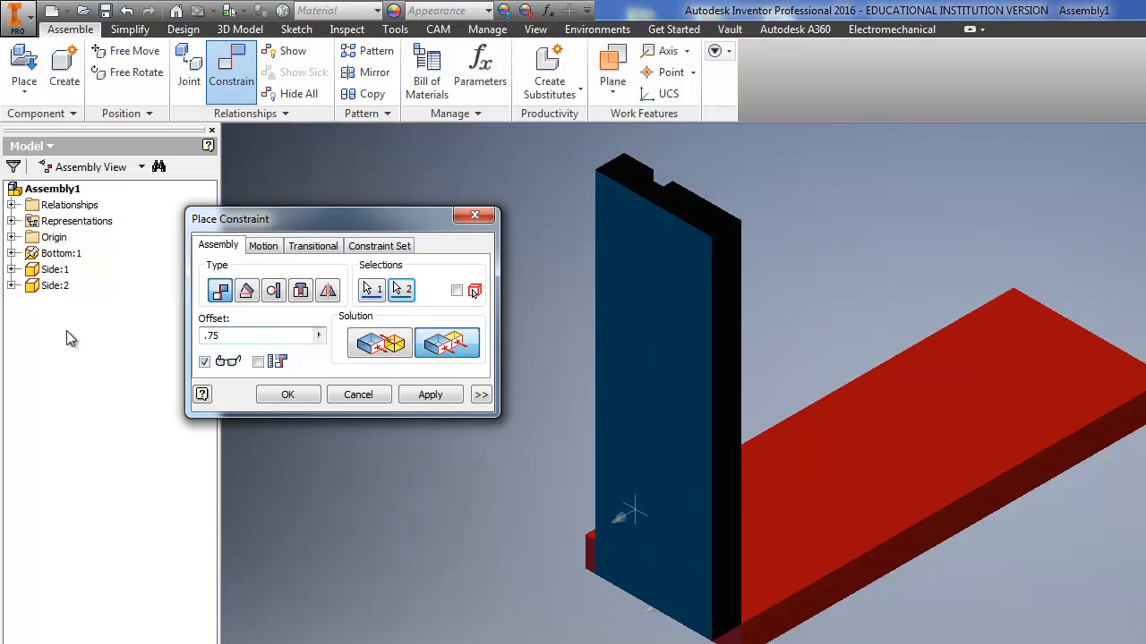
scroll(895, 613, "down", 3)
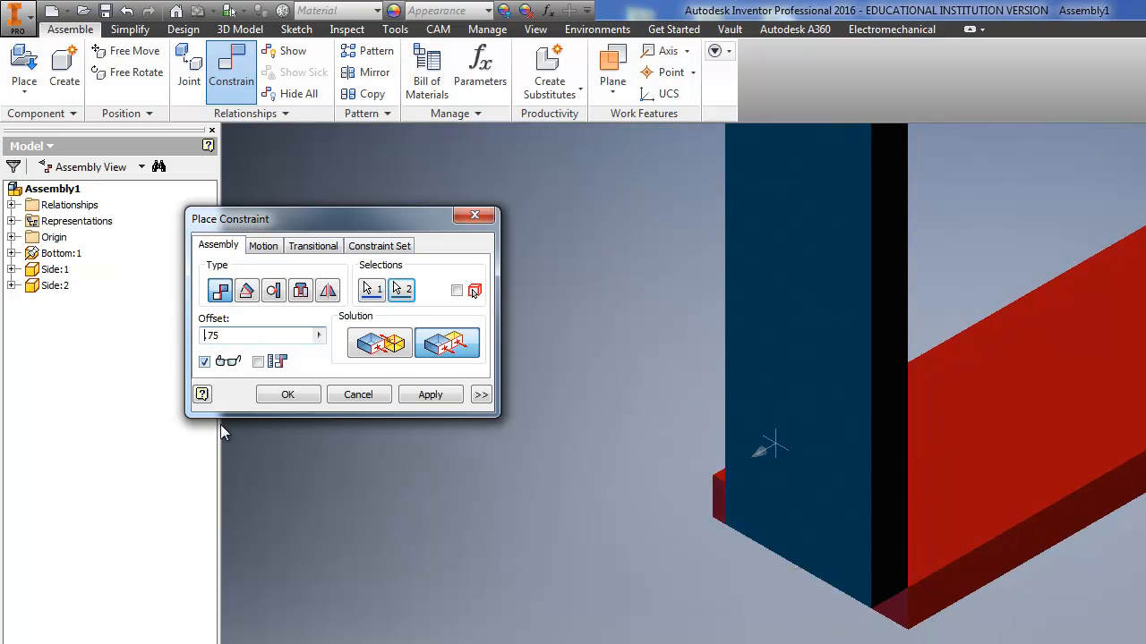
type("-")
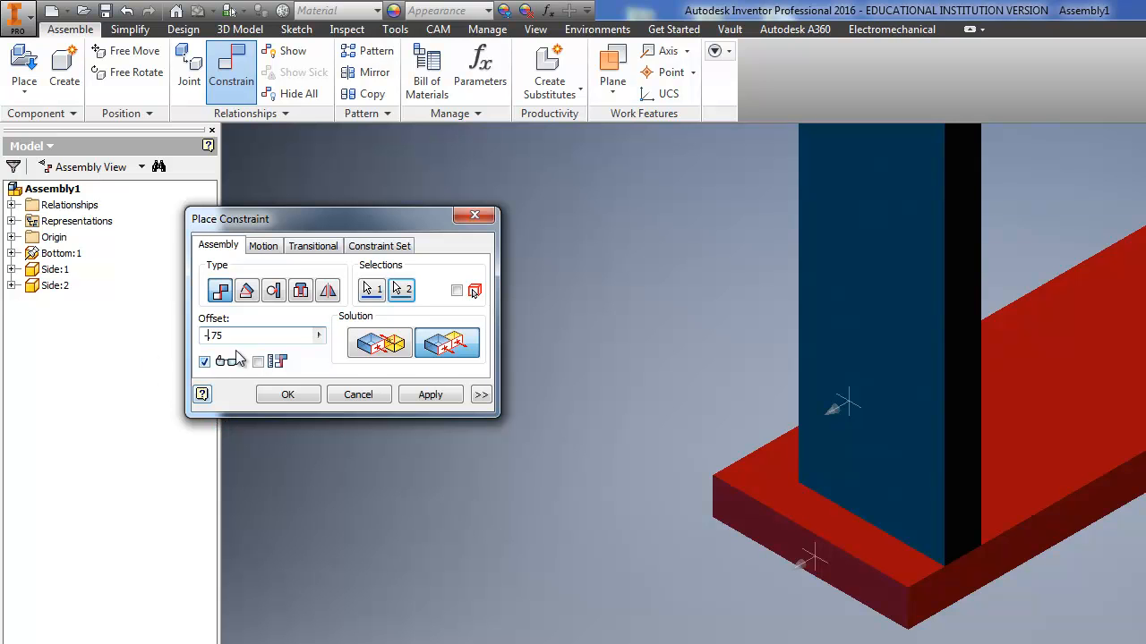
left_click(430, 396)
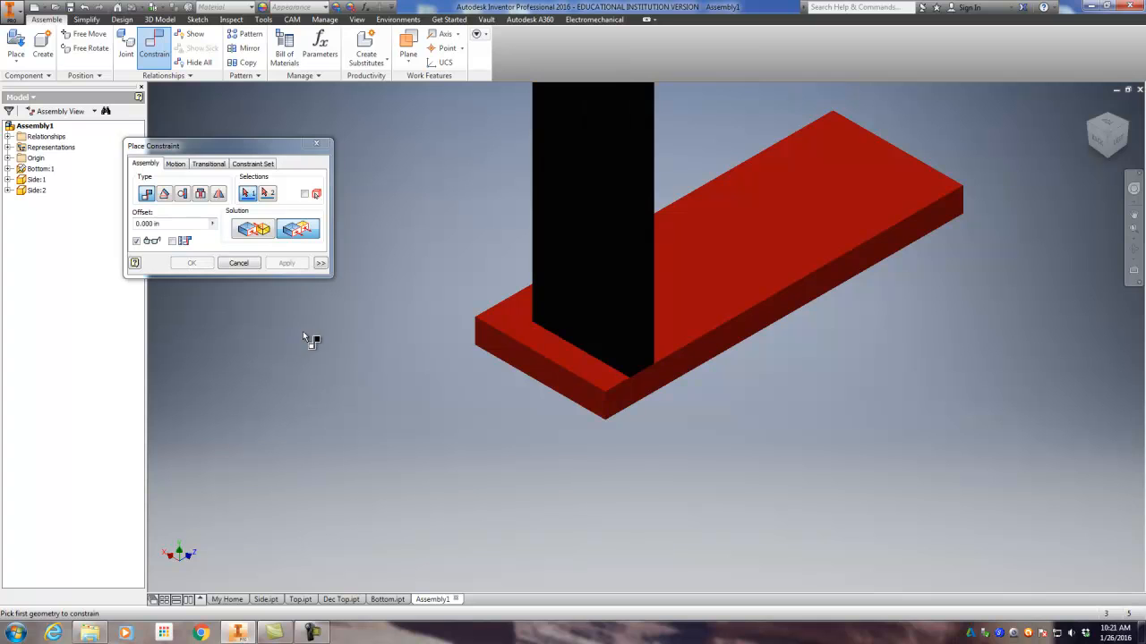
left_click(317, 144)
Step: Try to move the first Side to check that it is fully constrained on the Bottom board
scroll(336, 275, "down", 3)
left_click_drag(454, 204, 480, 215)
middle_click_drag(319, 286, 322, 373)
scroll(488, 200, "up", 1)
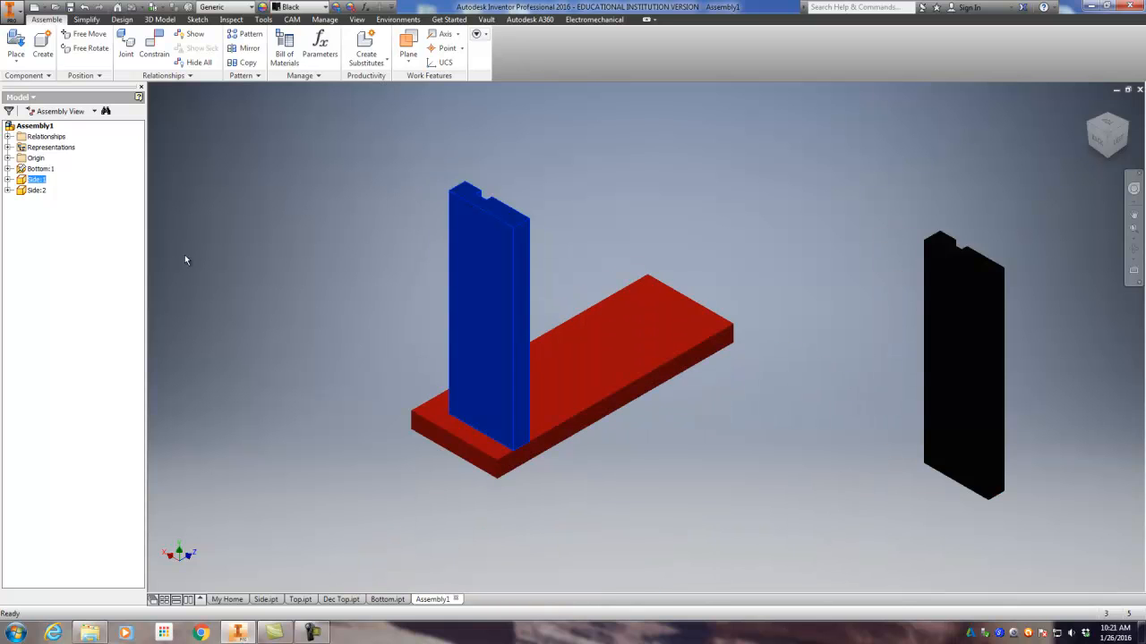
middle_click_drag(265, 295, 259, 296)
left_click(257, 298)
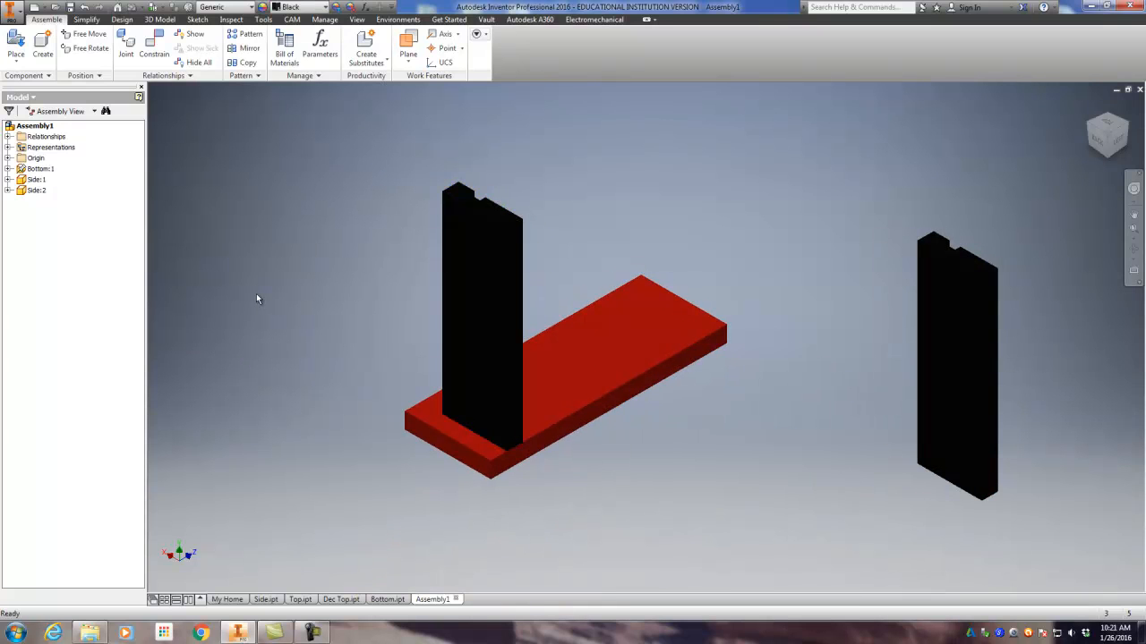
Step: Try mating the second Side's notched lower end face to the Bottom's top face, and undo that constraint
left_click(162, 59)
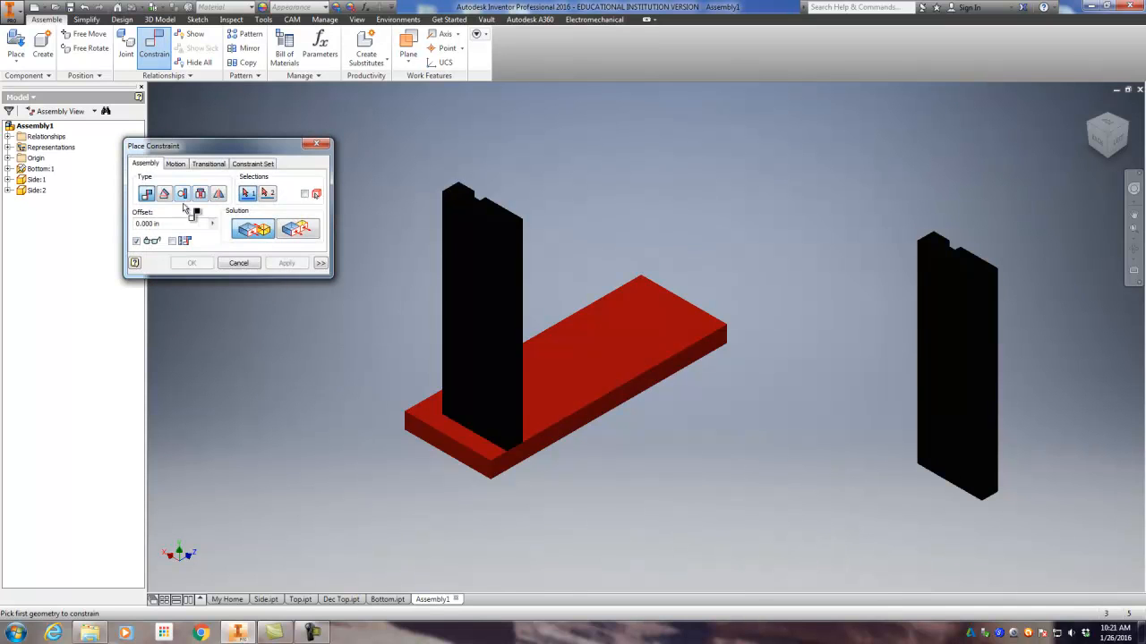
left_click(678, 315)
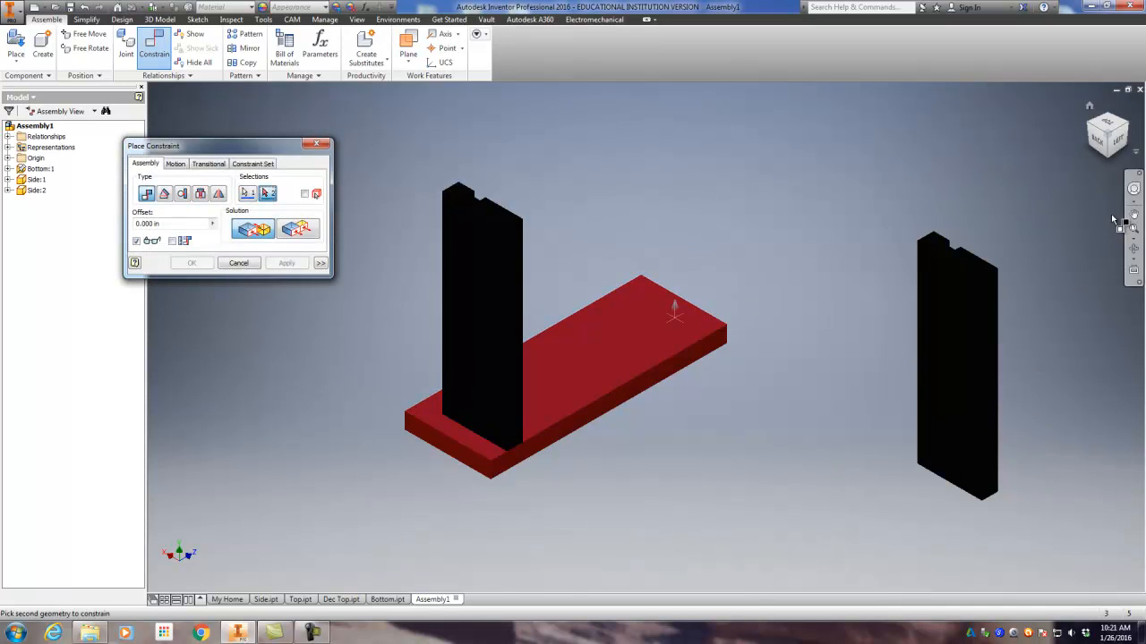
left_click_drag(1111, 138, 1071, 367)
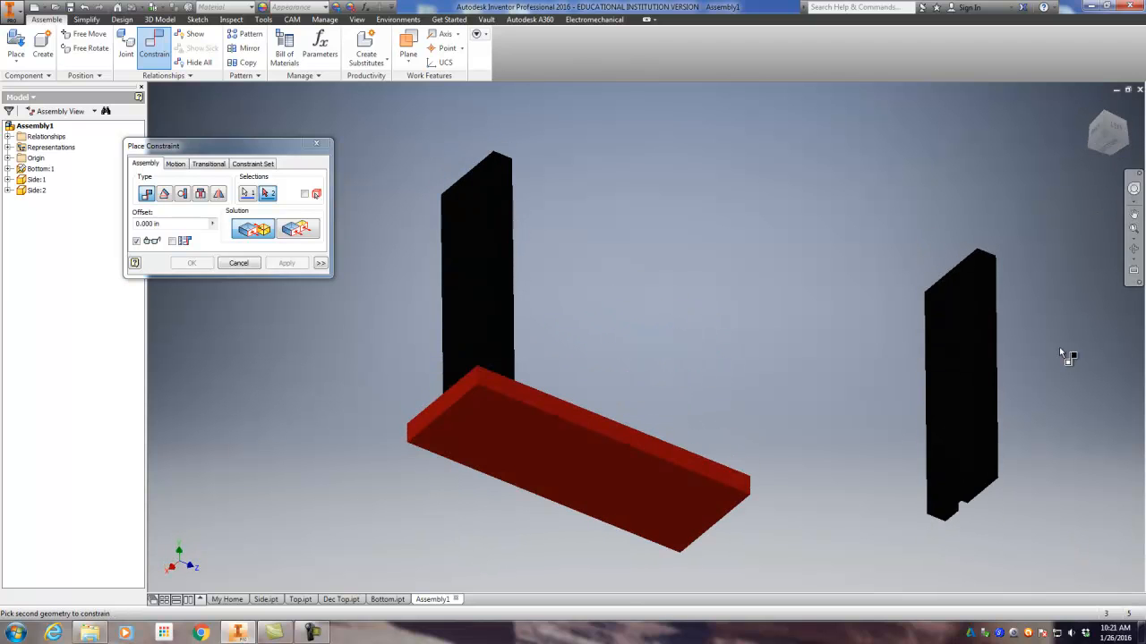
left_click(964, 497)
scroll(946, 497, "up", 3)
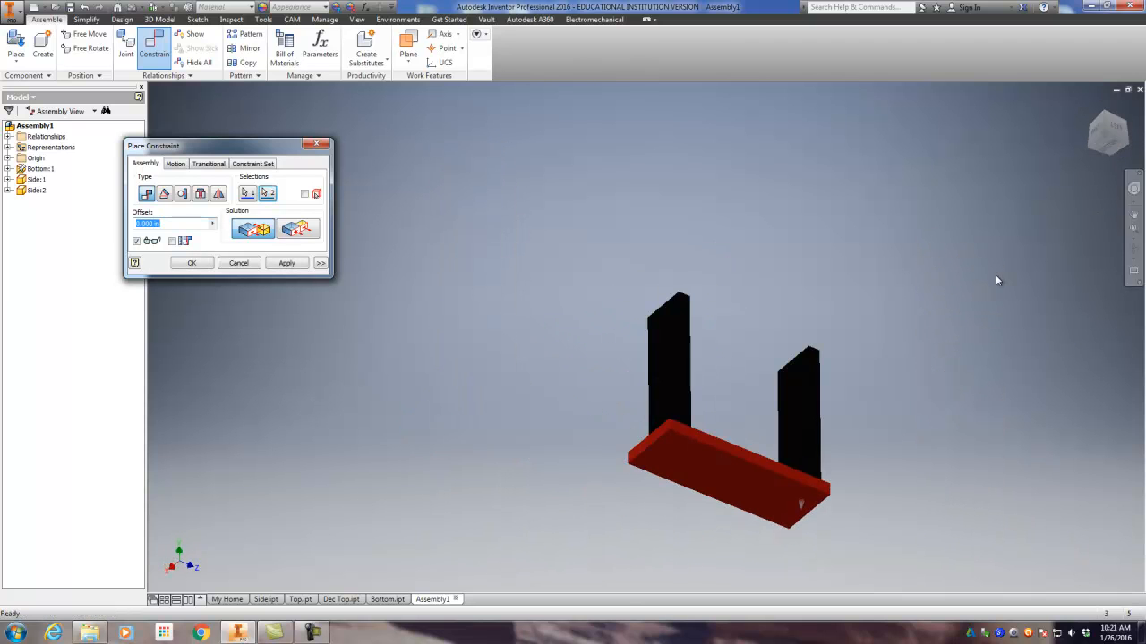
left_click(1090, 106)
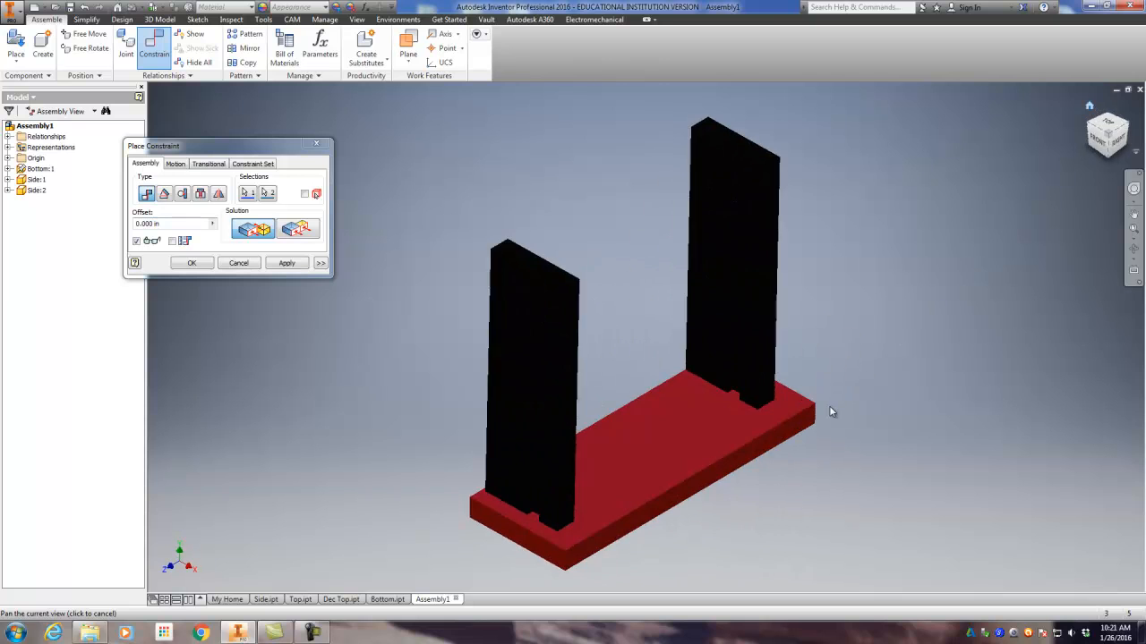
middle_click_drag(644, 398, 604, 324)
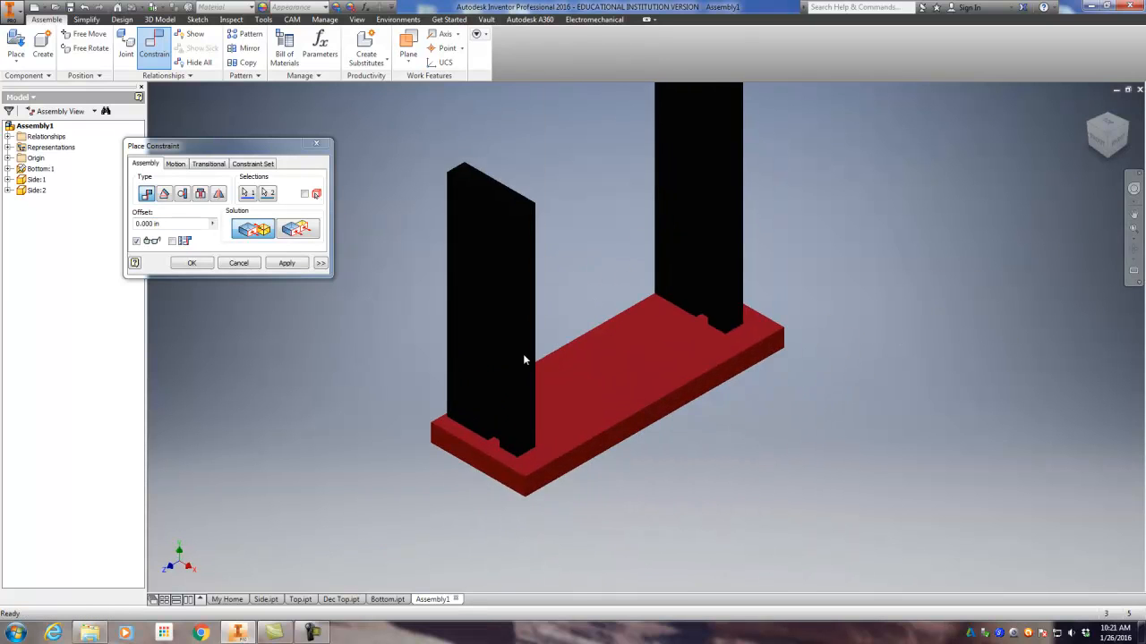
scroll(521, 358, "down", 3)
scroll(519, 359, "up", 2)
left_click(283, 263)
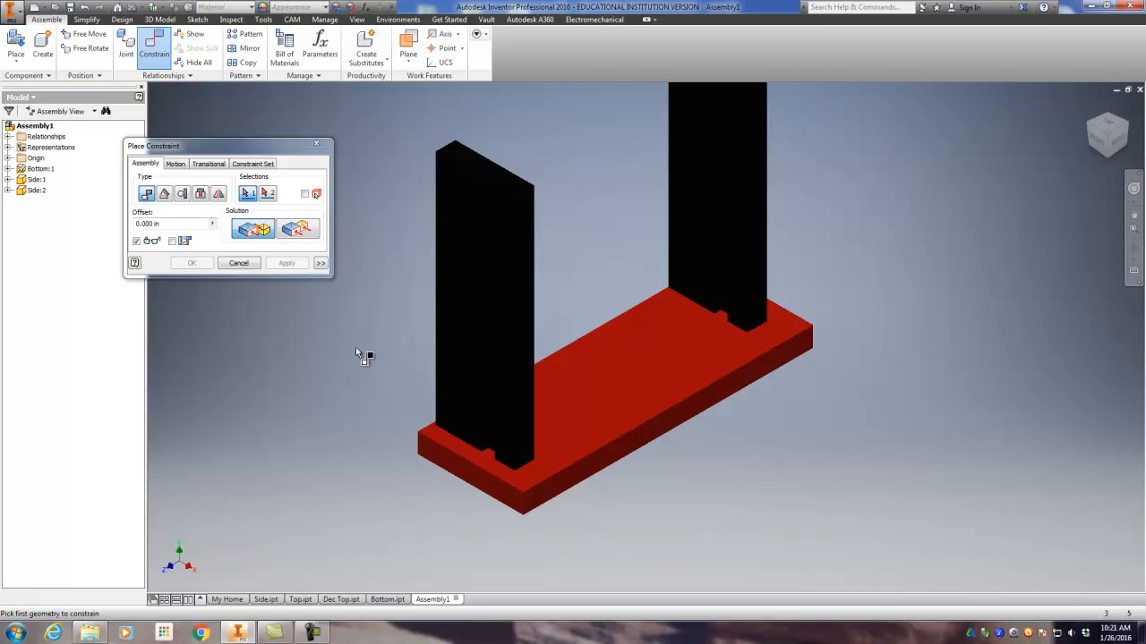
left_click(245, 265)
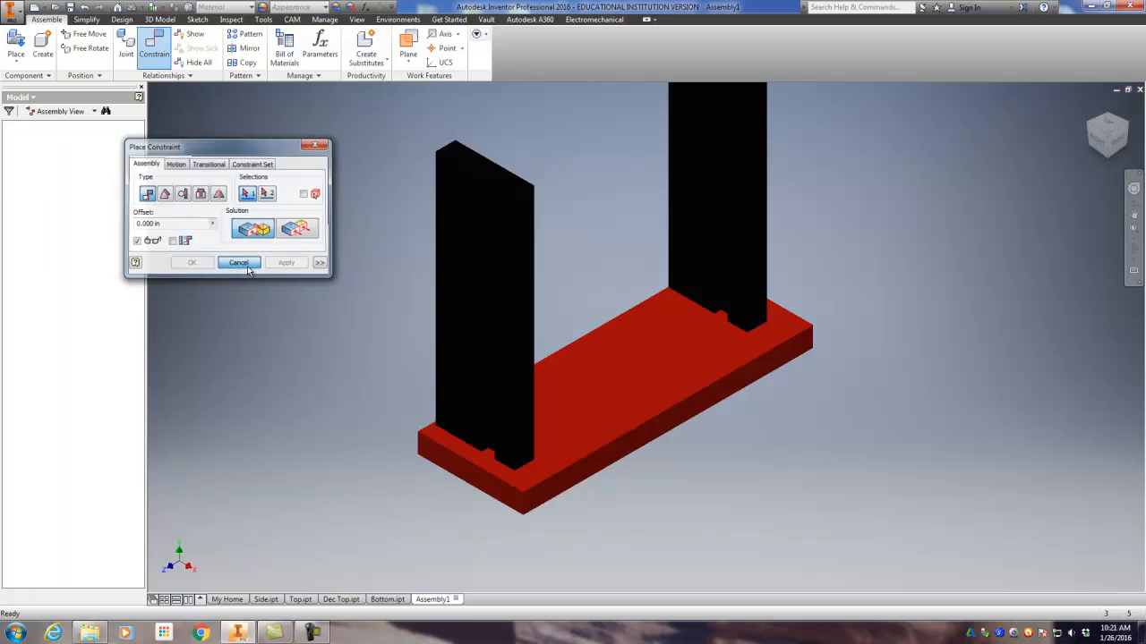
left_click(86, 9)
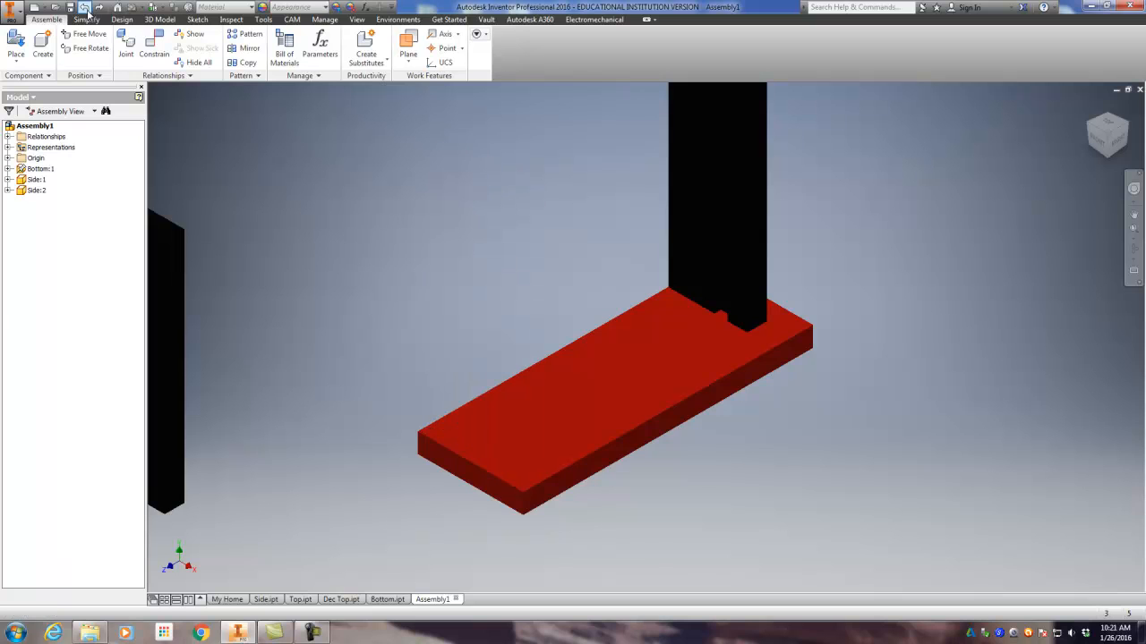
Step: Mate the second Side's unnotched upper end face to the Bottom's top face with zero offset
scroll(504, 283, "up", 3)
left_click(288, 239)
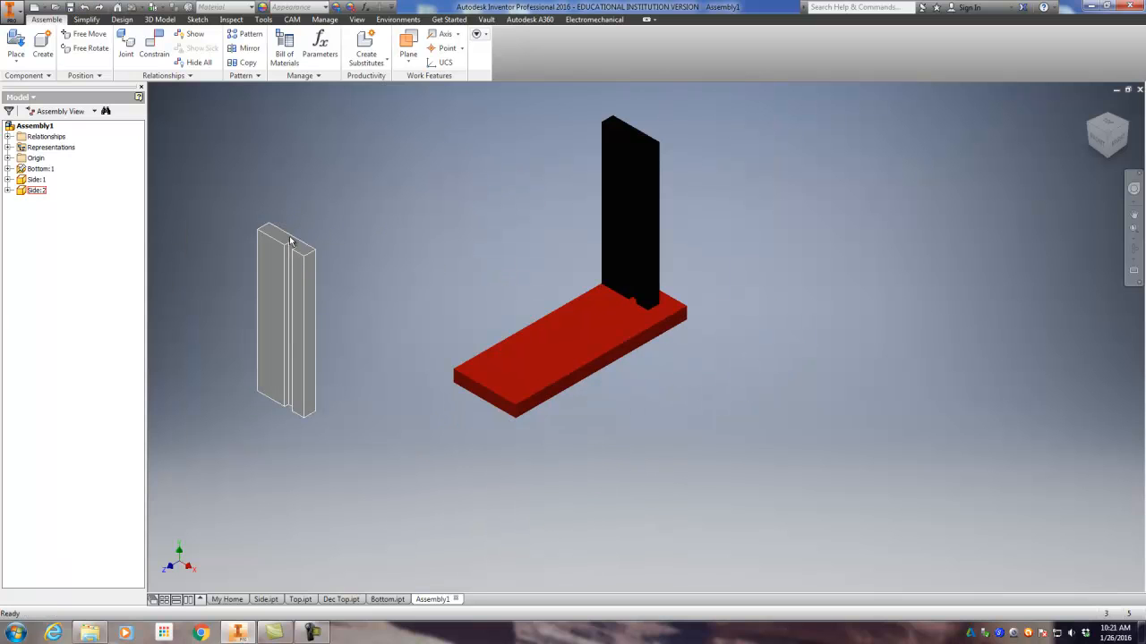
left_click(289, 200)
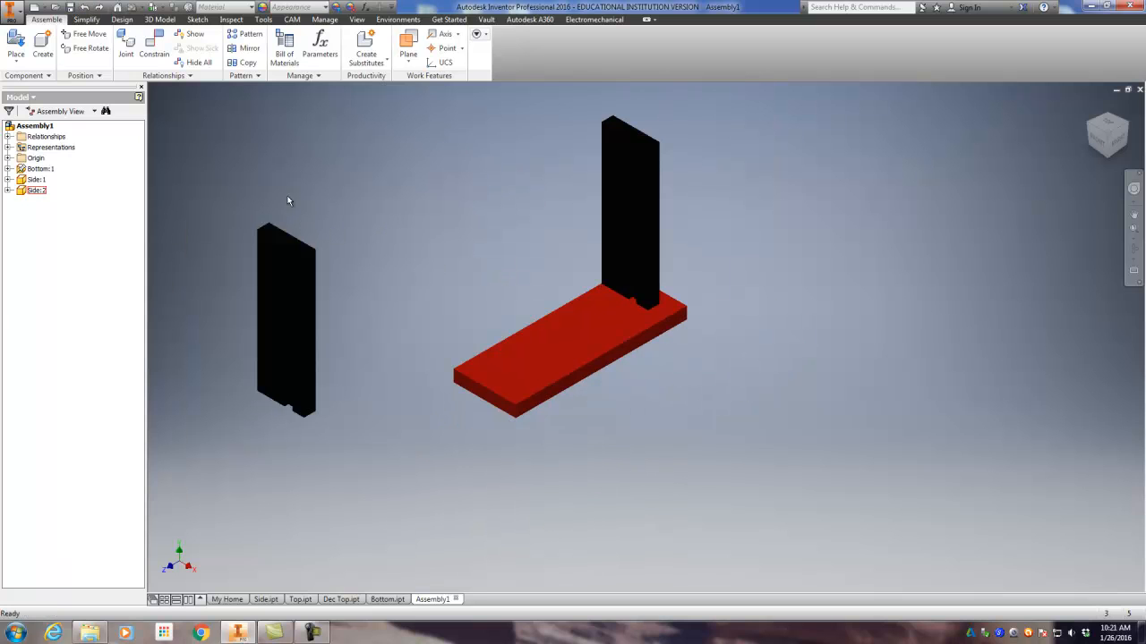
left_click(162, 51)
left_click_drag(266, 152, 127, 161)
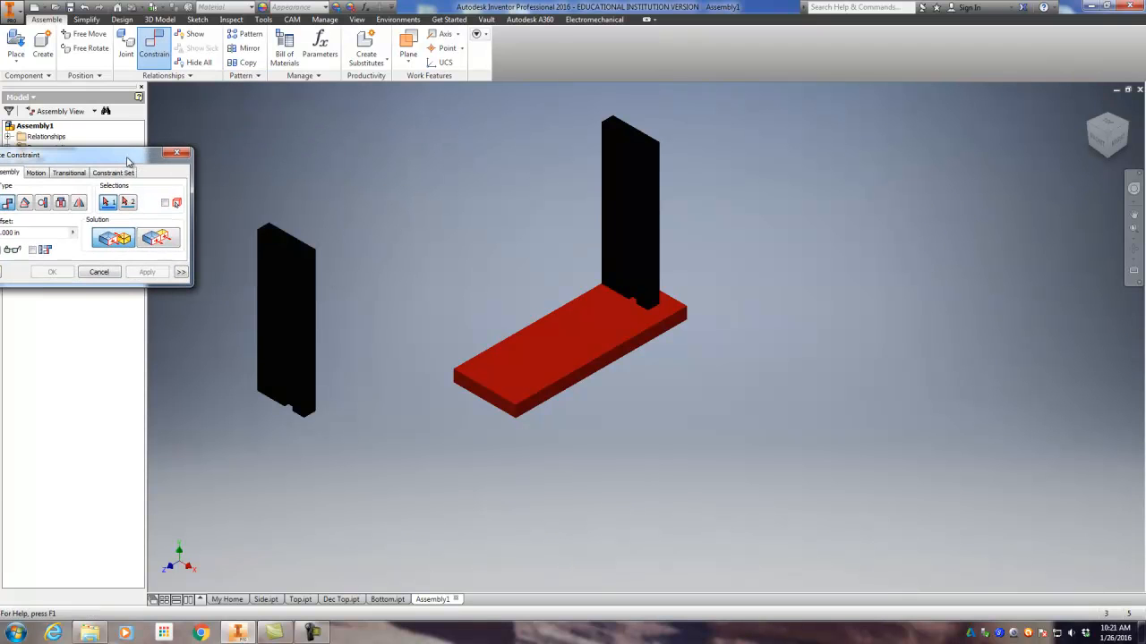
left_click(282, 238)
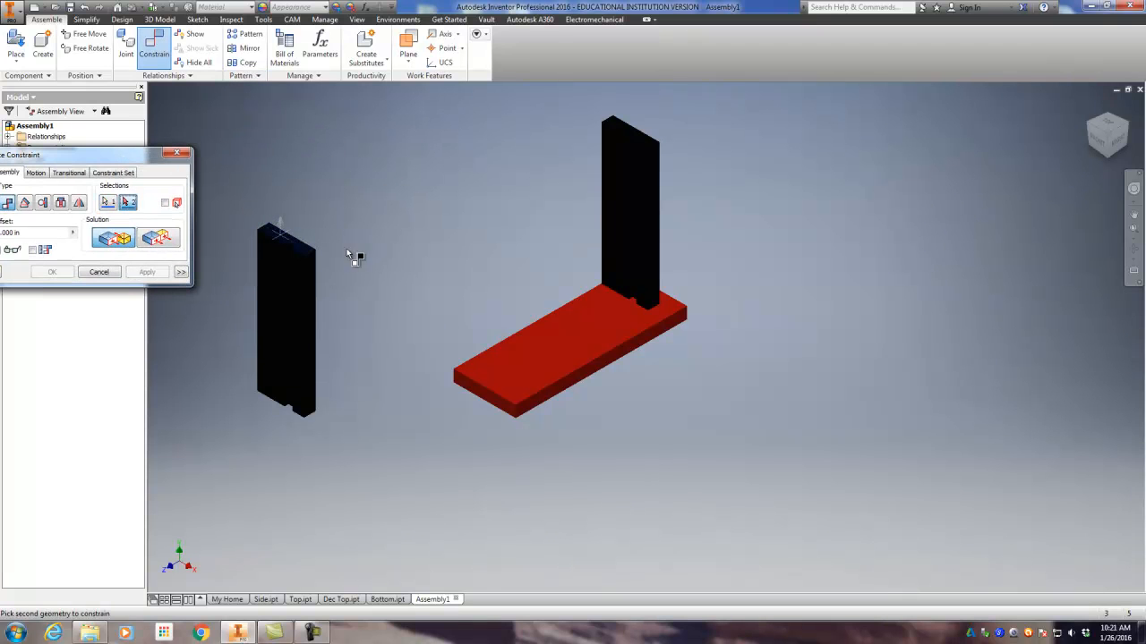
left_click(509, 378)
scroll(537, 228, "down", 5)
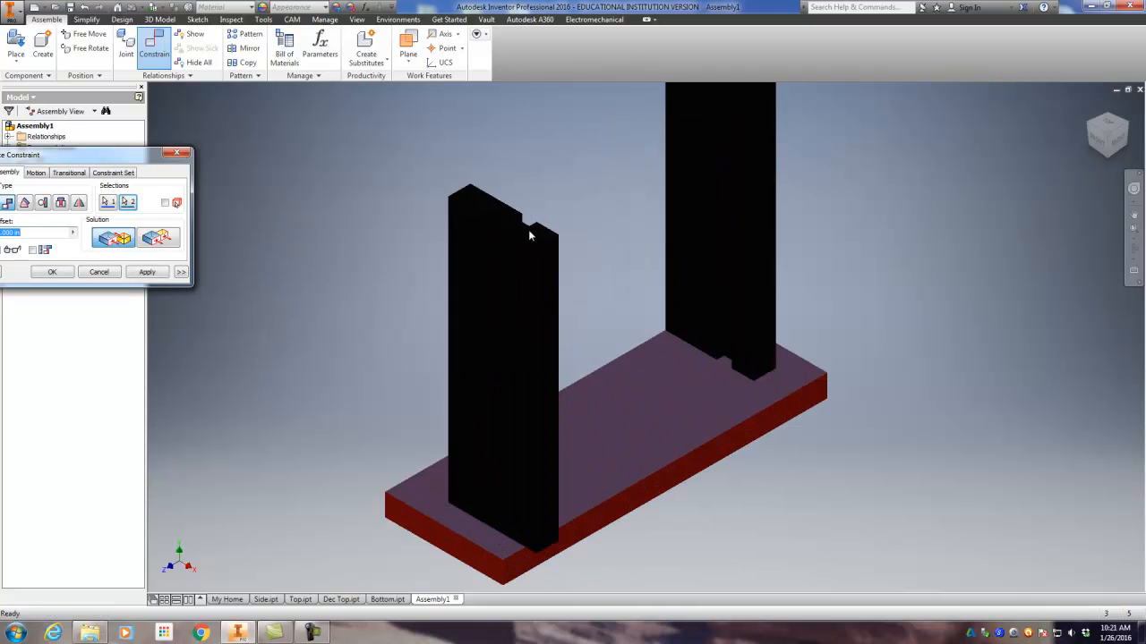
scroll(527, 231, "up", 5)
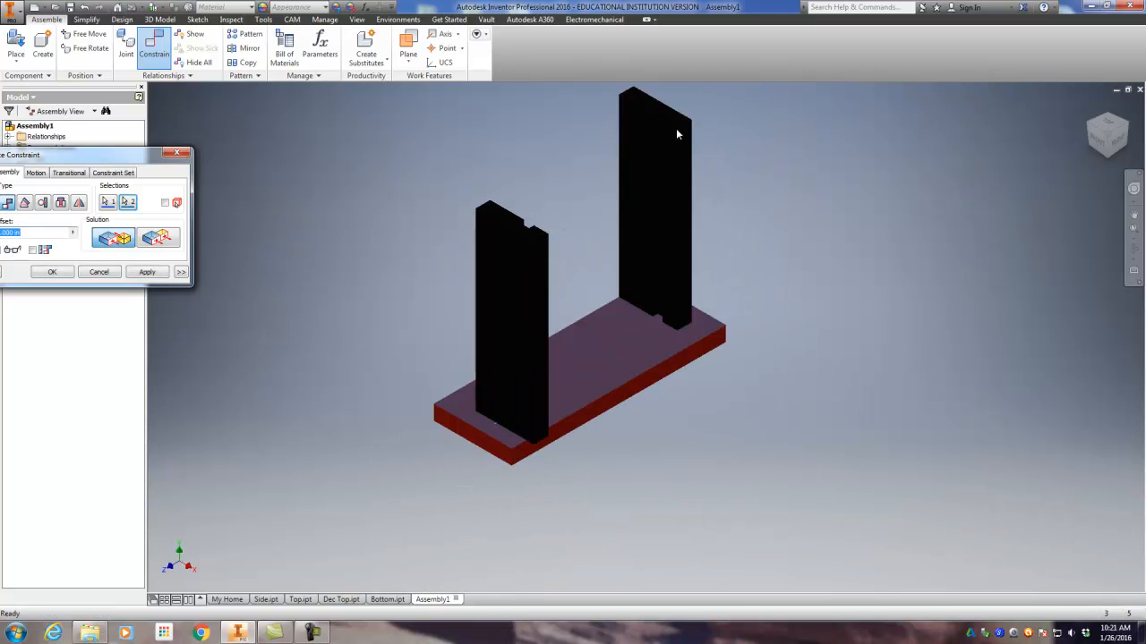
scroll(501, 219, "down", 4)
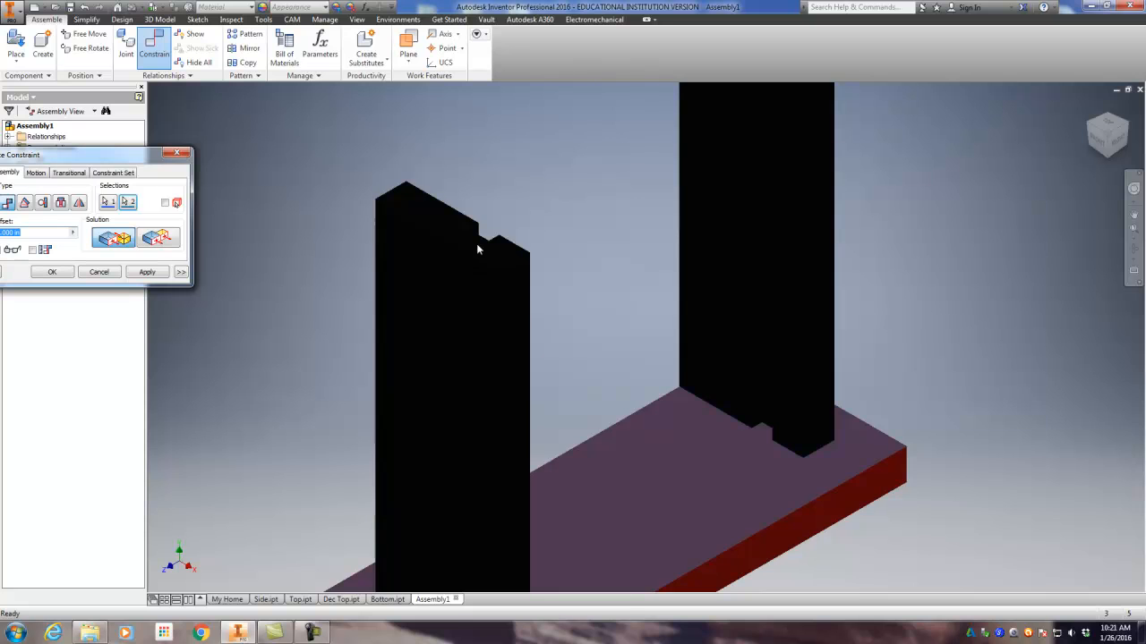
scroll(477, 250, "up", 5)
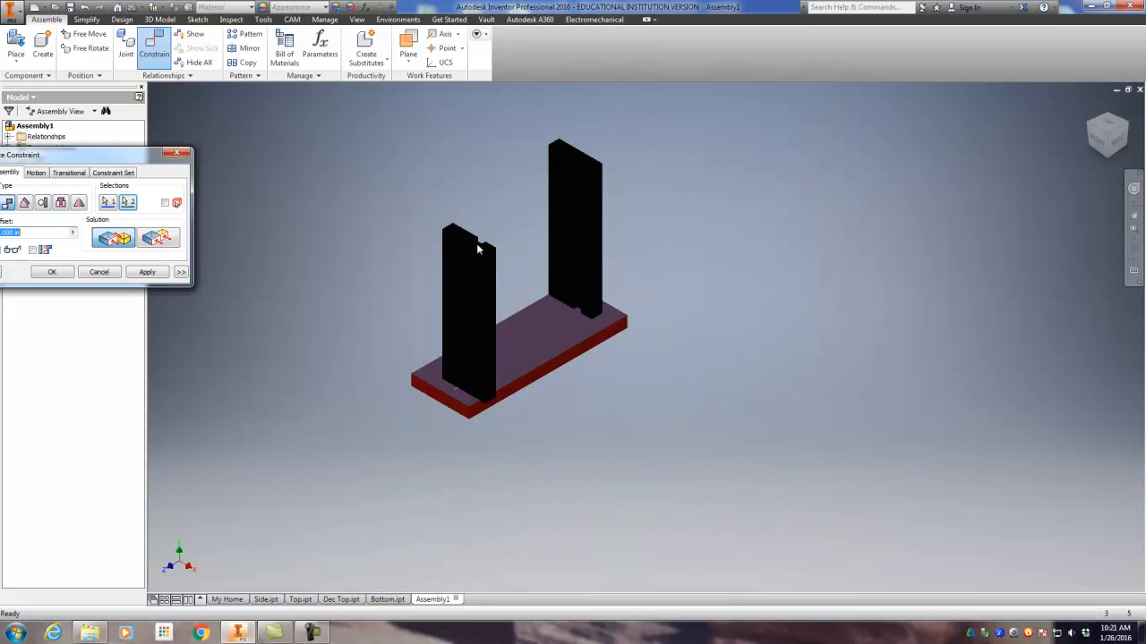
left_click(144, 273)
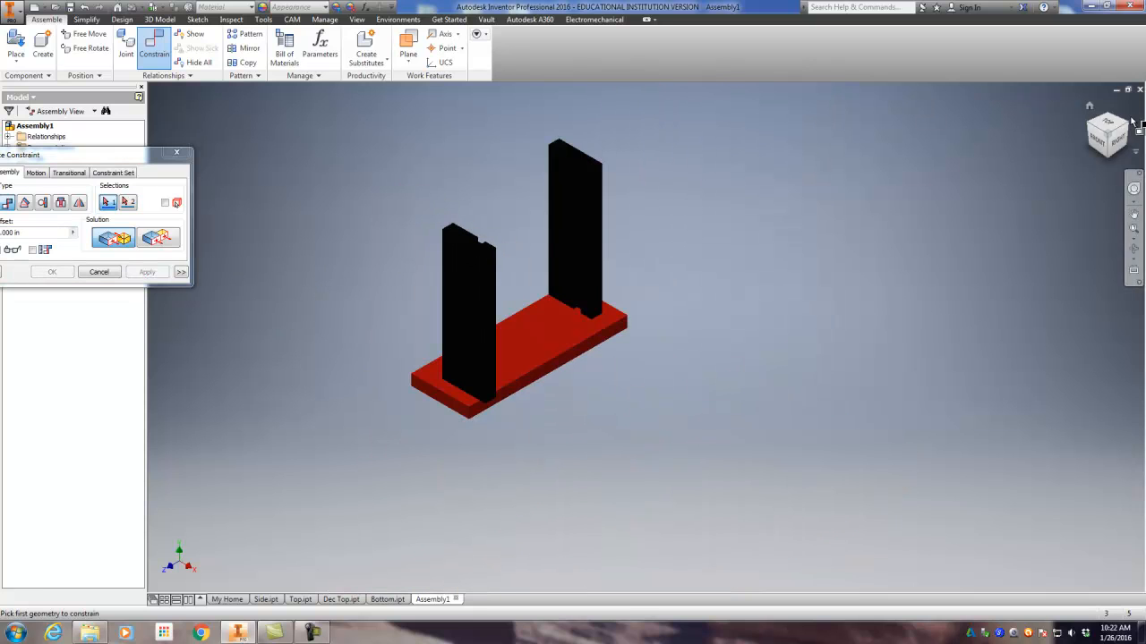
Step: Constrain the second Side's narrow long face flush with the adjacent long edge face of the Bottom, using zero offset
left_click(1093, 128)
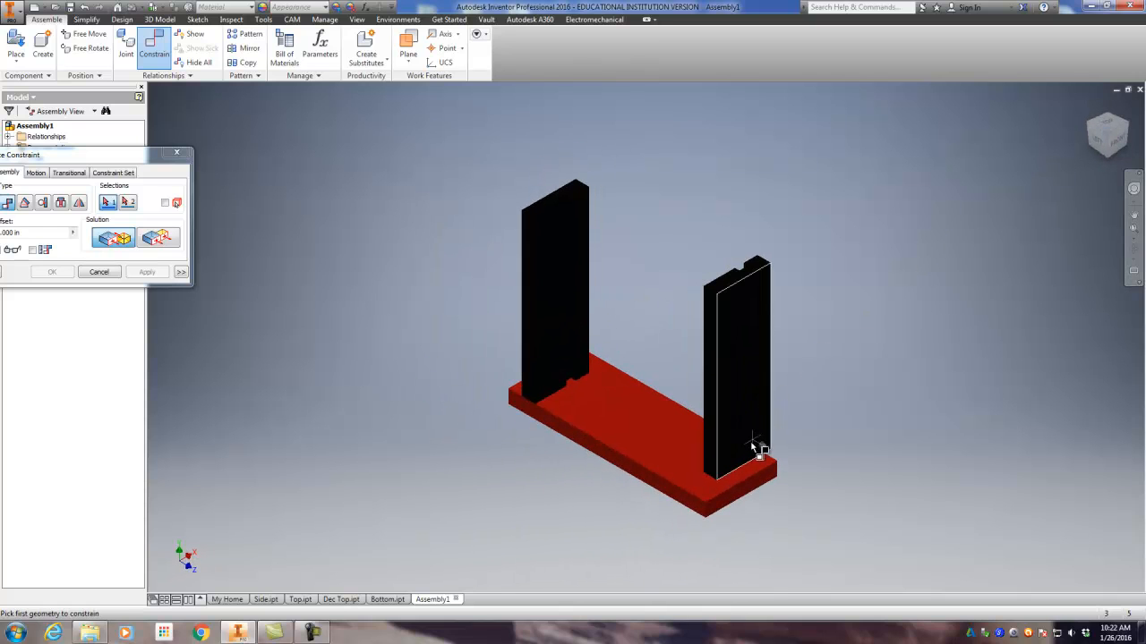
left_click(721, 446)
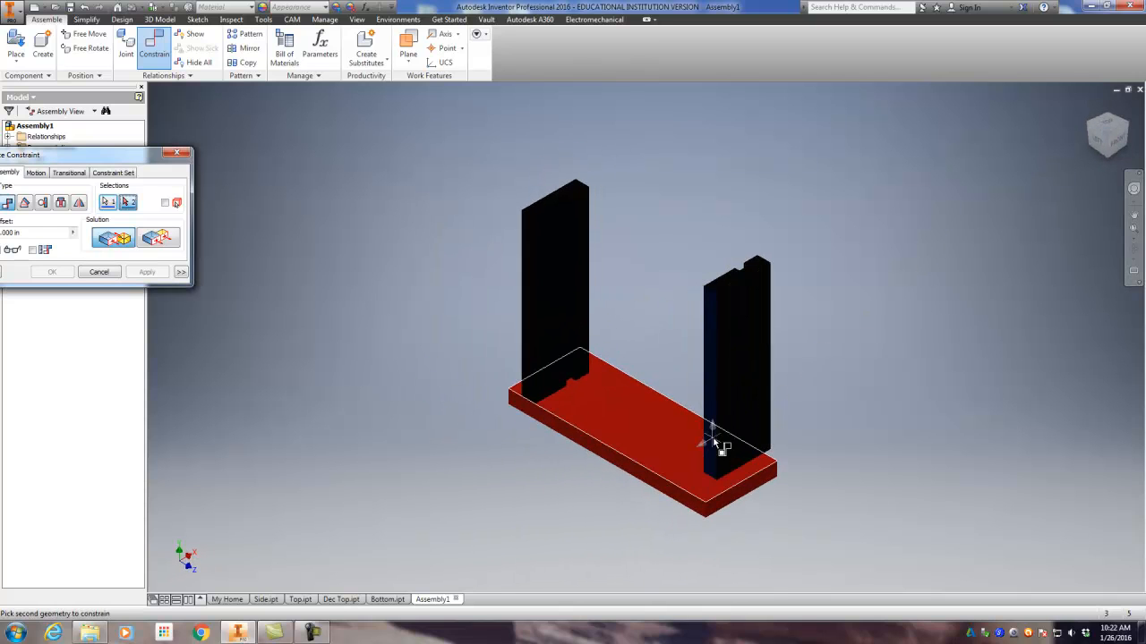
left_click(686, 497)
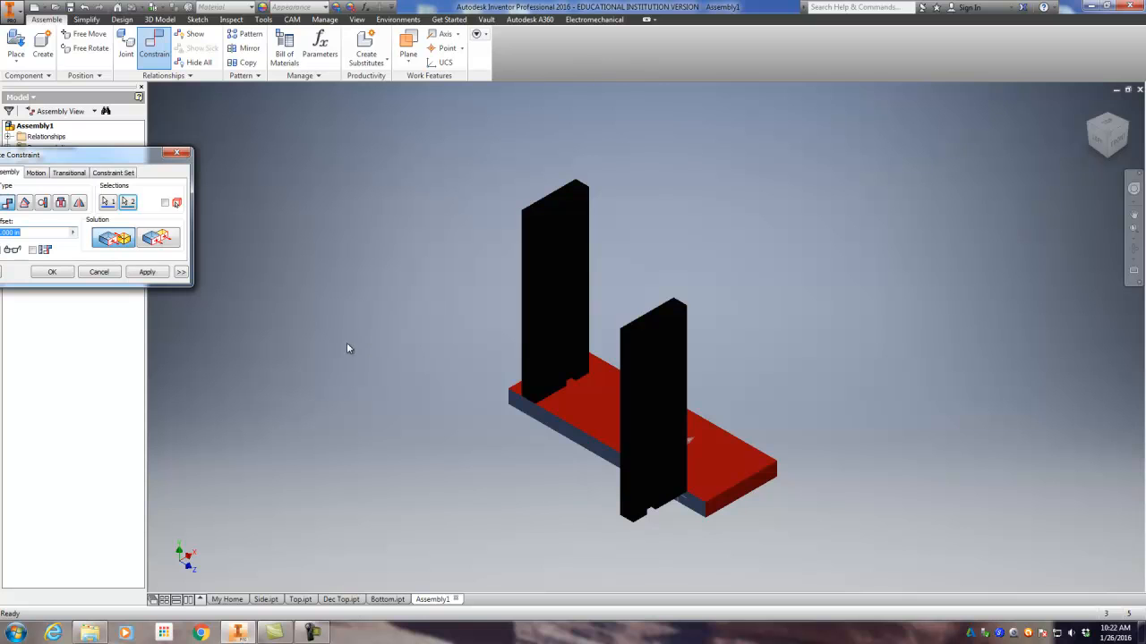
left_click(161, 238)
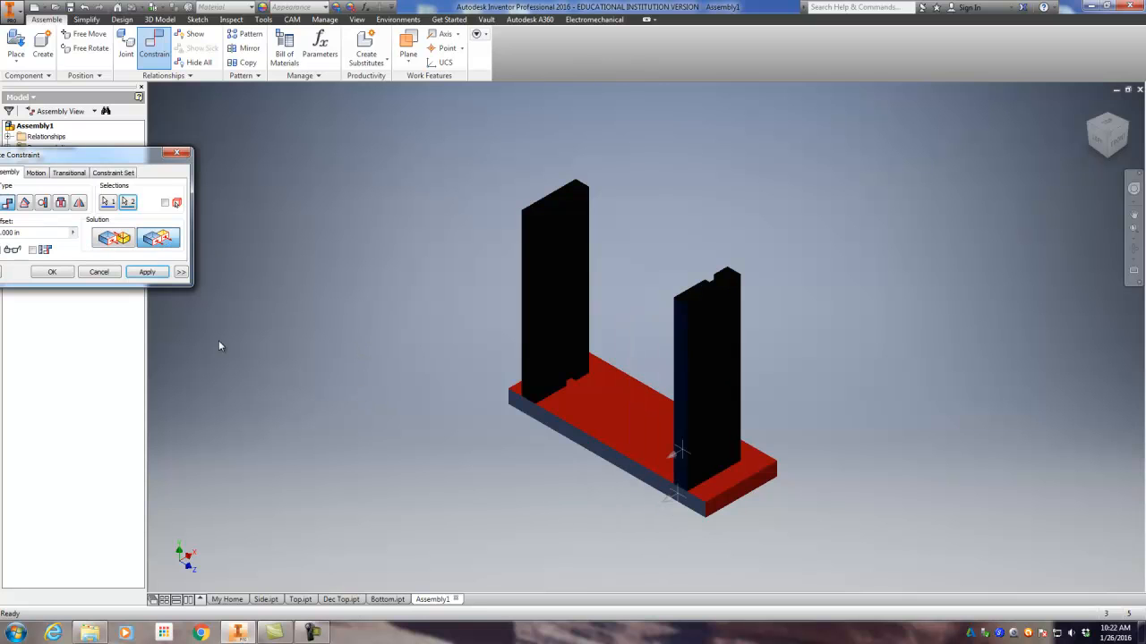
left_click(147, 272)
Step: Constrain the second Side's outer broad face flush with the Bottom's nearest short end face, offset .75 in inward
left_click(714, 362)
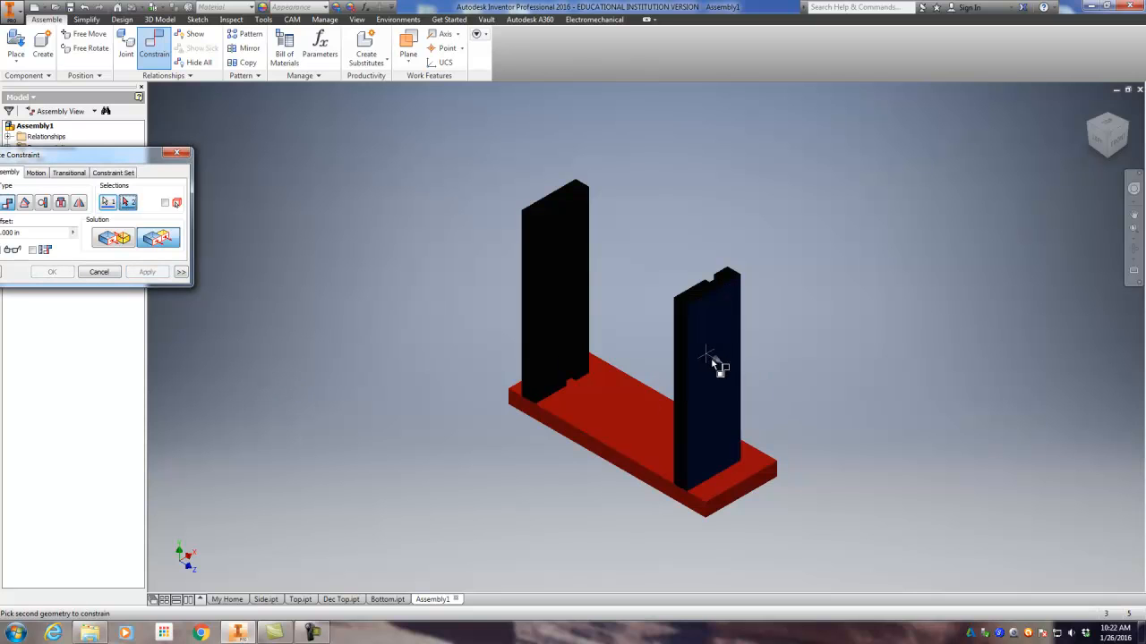
left_click(744, 488)
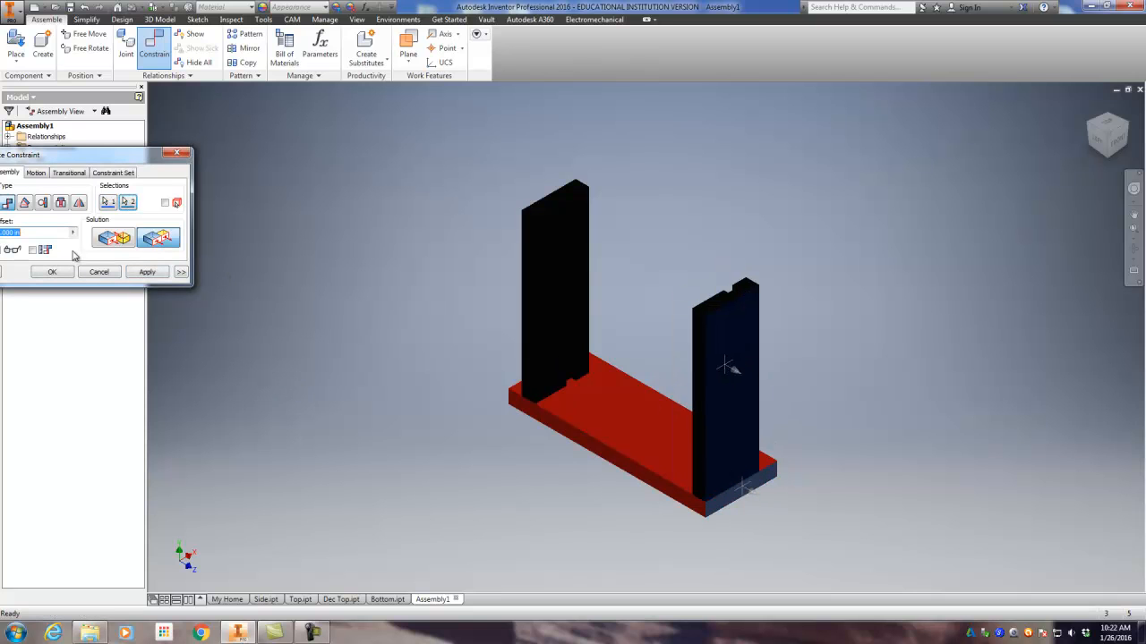
left_click_drag(98, 159, 248, 159)
key("BackSpace")
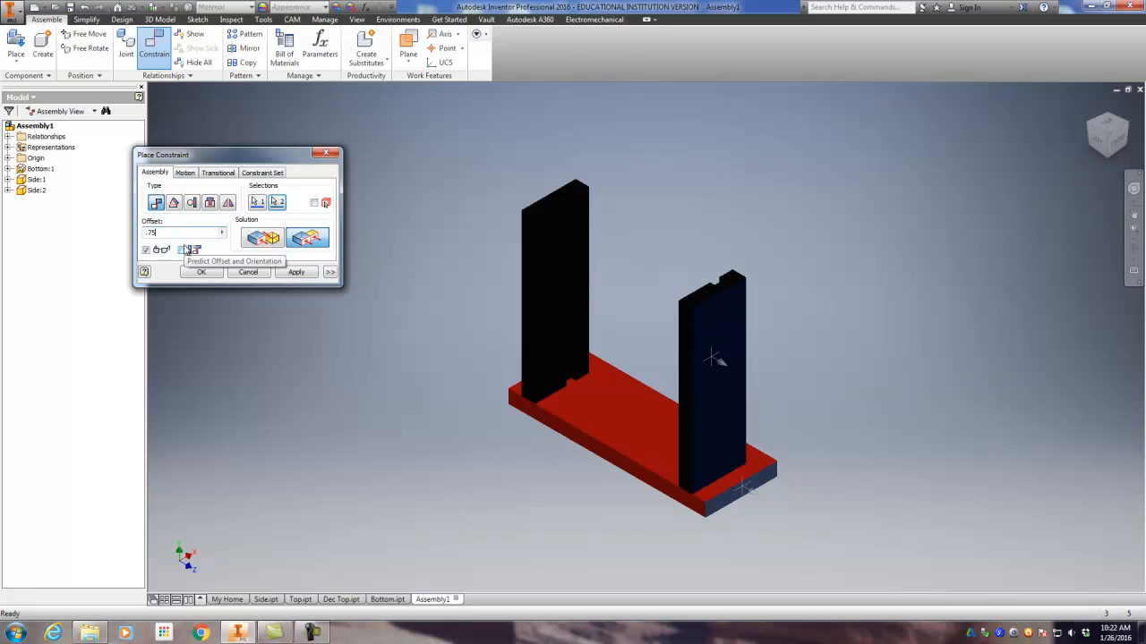
left_click(306, 277)
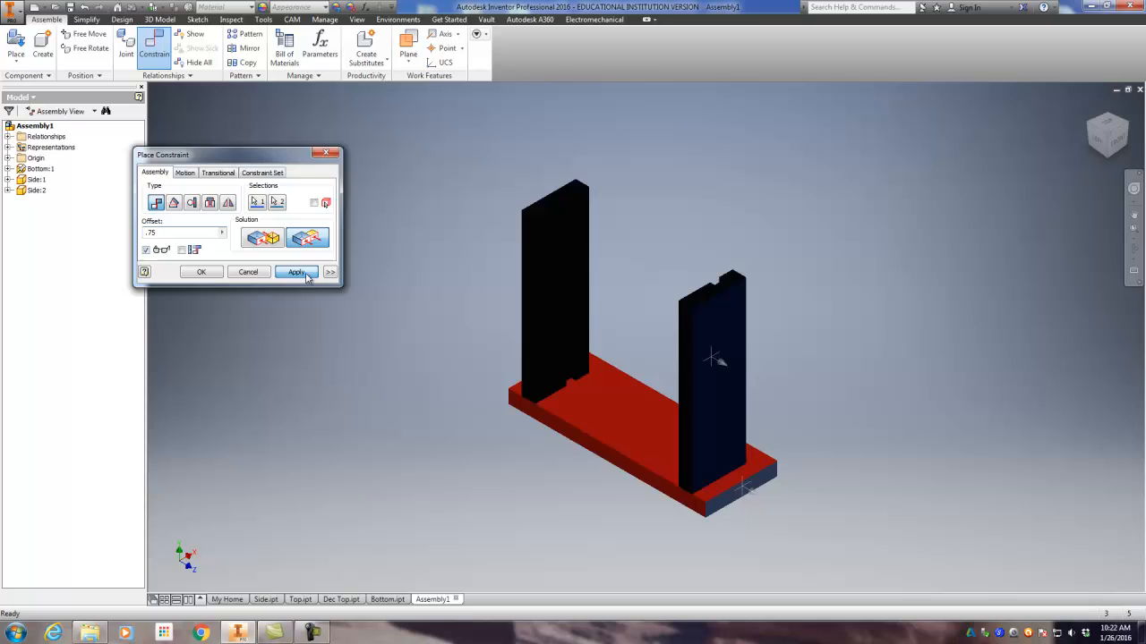
left_click(329, 153)
Step: Place one instance of the Top part in open space beside the clock frame
scroll(410, 303, "up", 2)
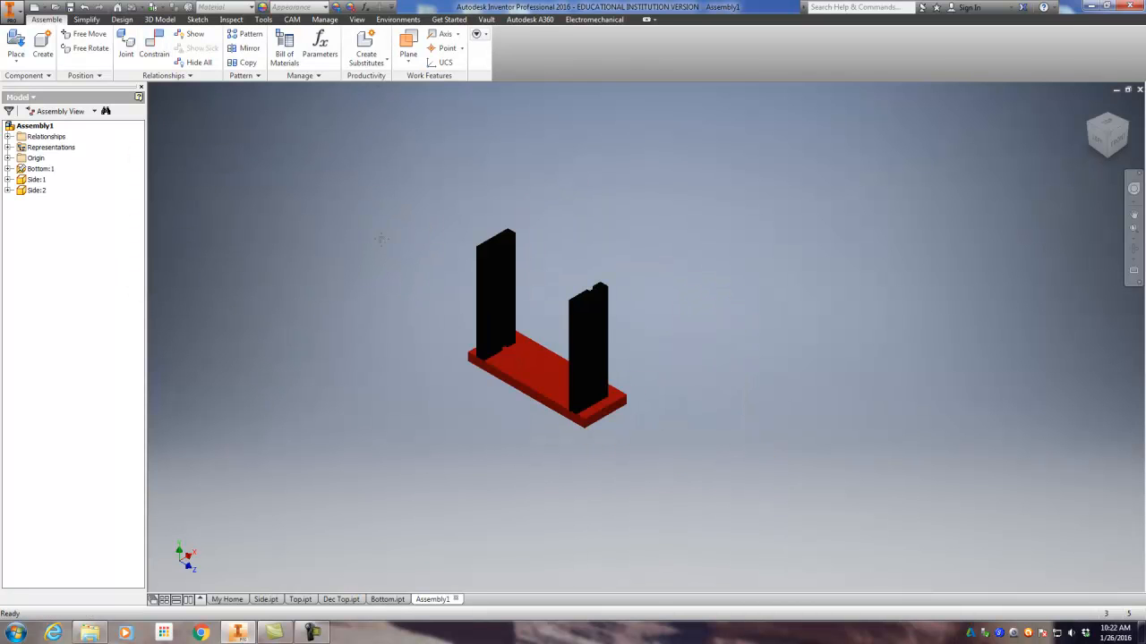
middle_click_drag(373, 241, 449, 246)
left_click(16, 45)
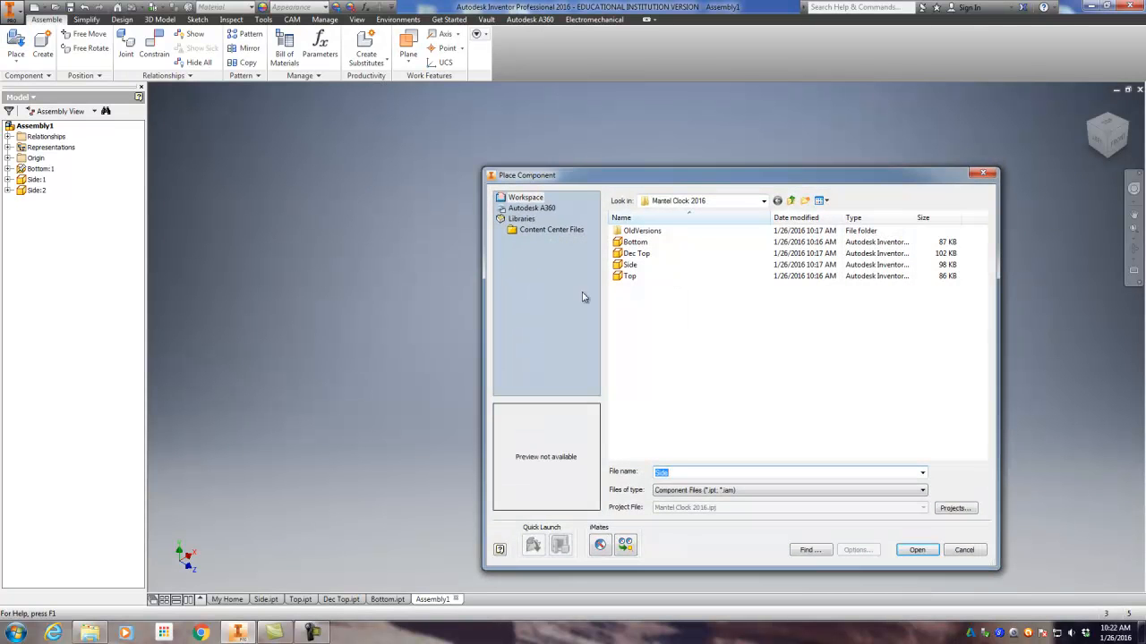
left_click(630, 277)
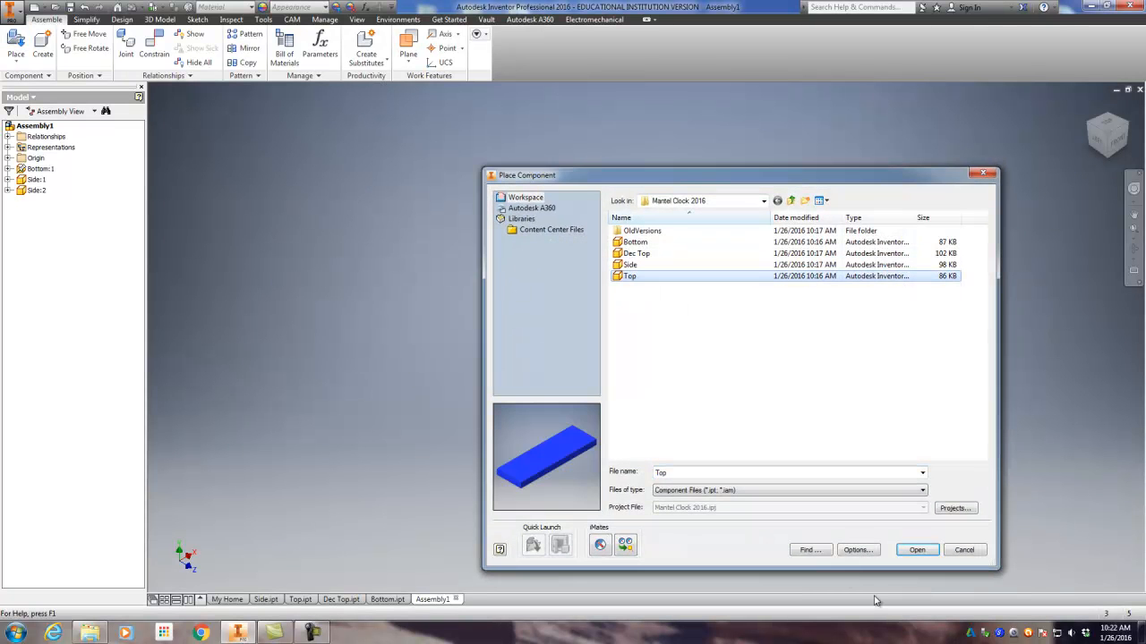
left_click(915, 551)
left_click(367, 270)
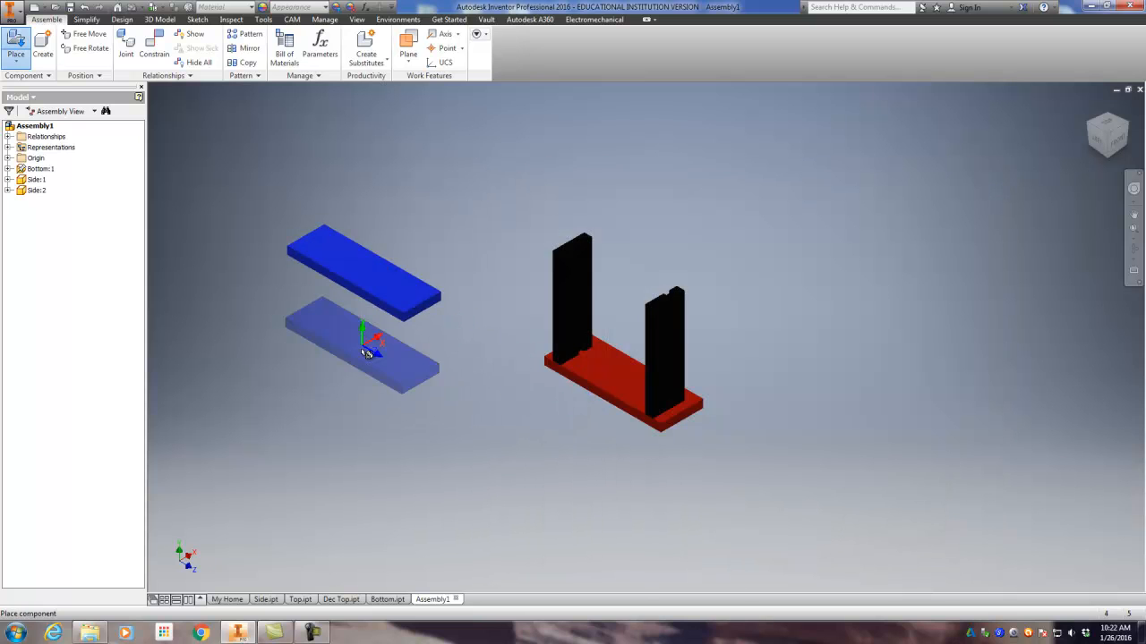
key("Escape")
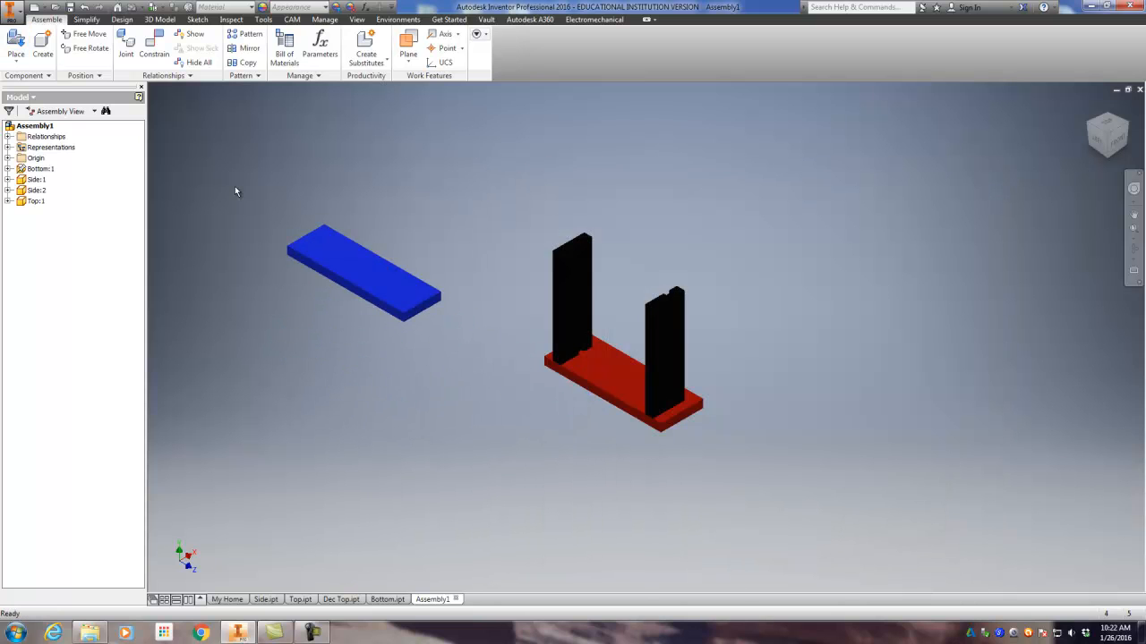
Step: Place one instance of the Dec Top part in open space near the blue Top board
left_click(16, 45)
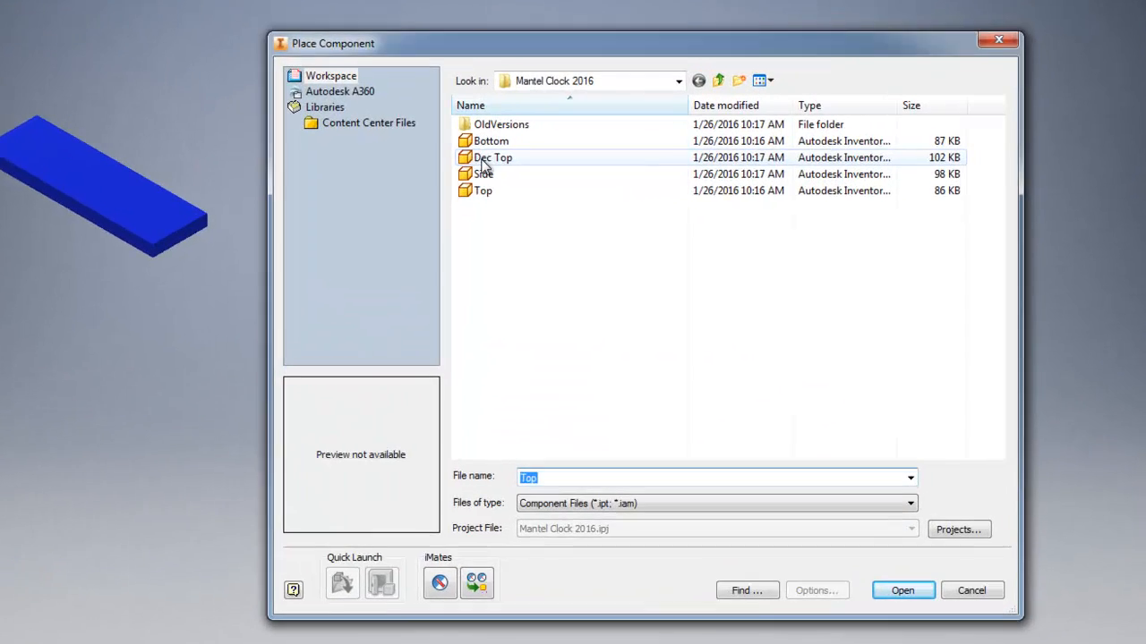
left_click(635, 253)
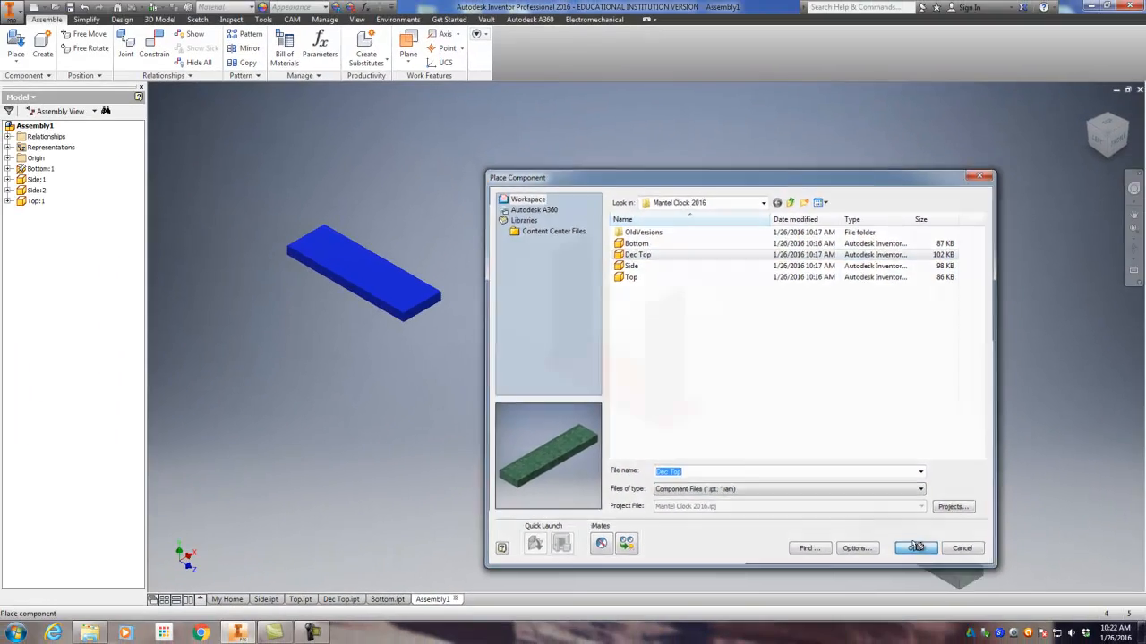
left_click(901, 594)
left_click(408, 188)
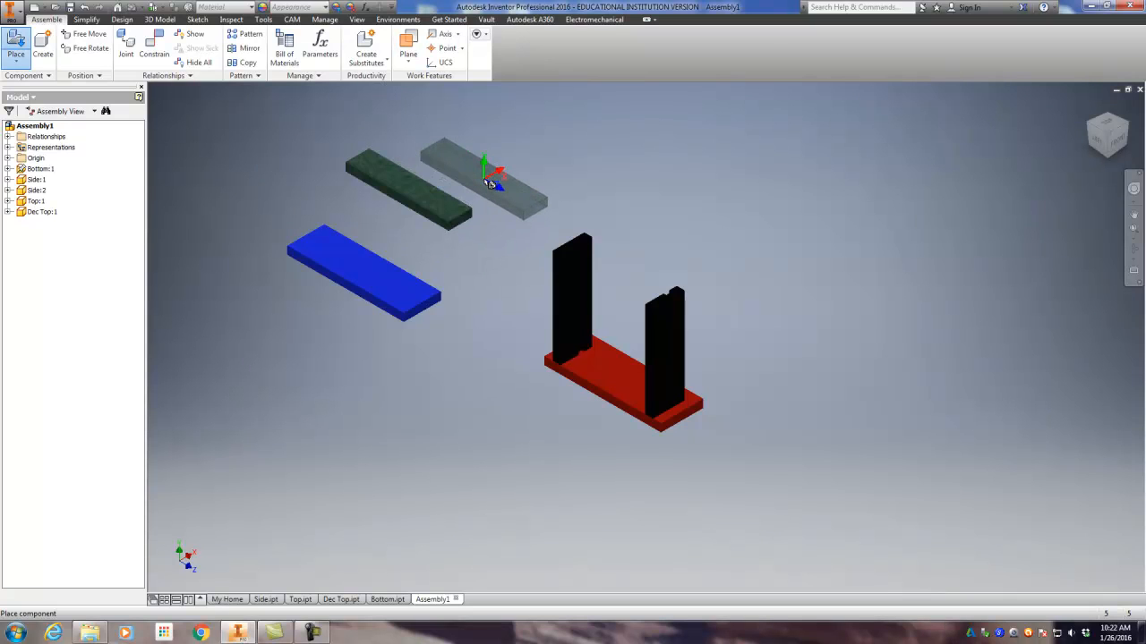
key("Escape")
Step: Mate the Top's upper face to the underside of the Dec Top with zero offset
scroll(401, 285, "up", 3)
scroll(400, 283, "down", 2)
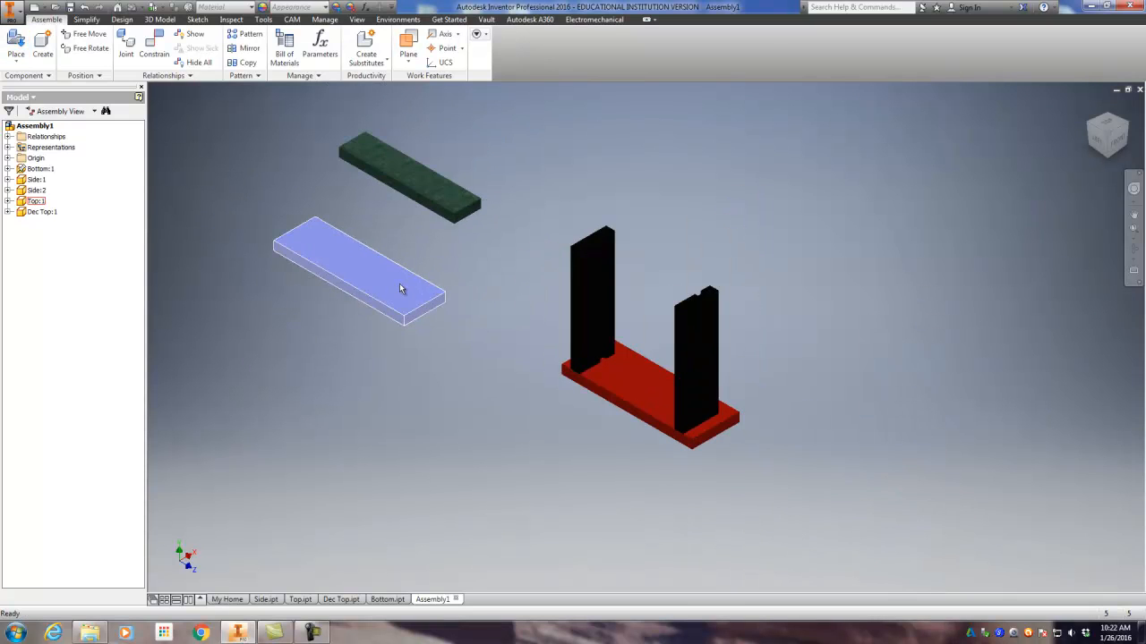
scroll(403, 281, "up", 3)
scroll(376, 280, "down", 3)
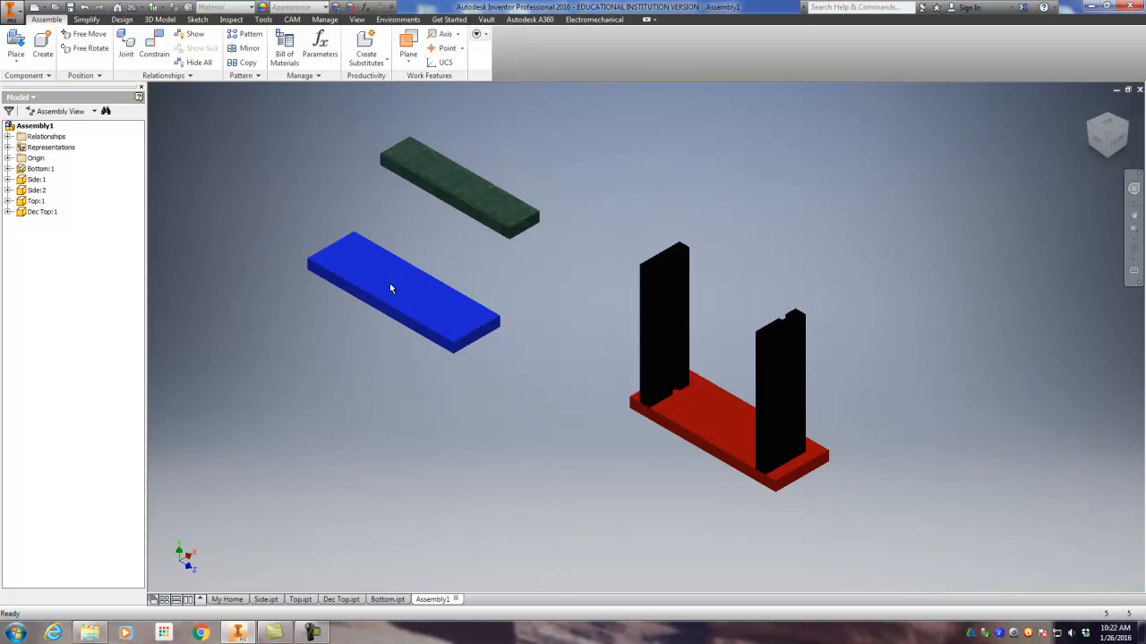
middle_click_drag(389, 283, 427, 287)
left_click(157, 49)
left_click(450, 280)
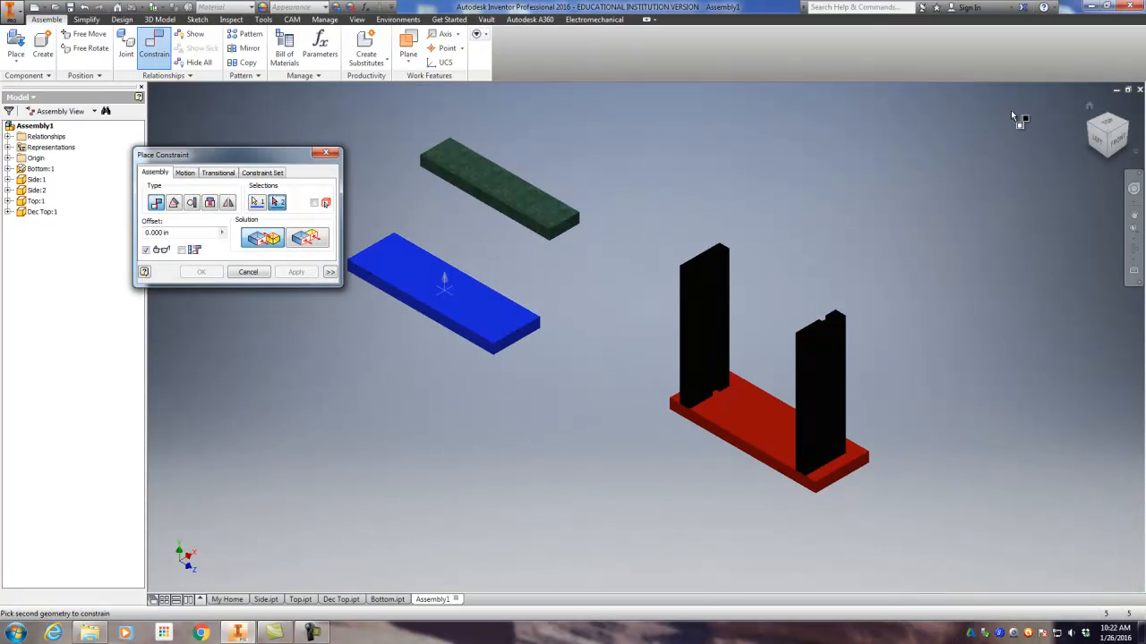
left_click_drag(1106, 145, 1105, 102)
scroll(537, 228, "up", 5)
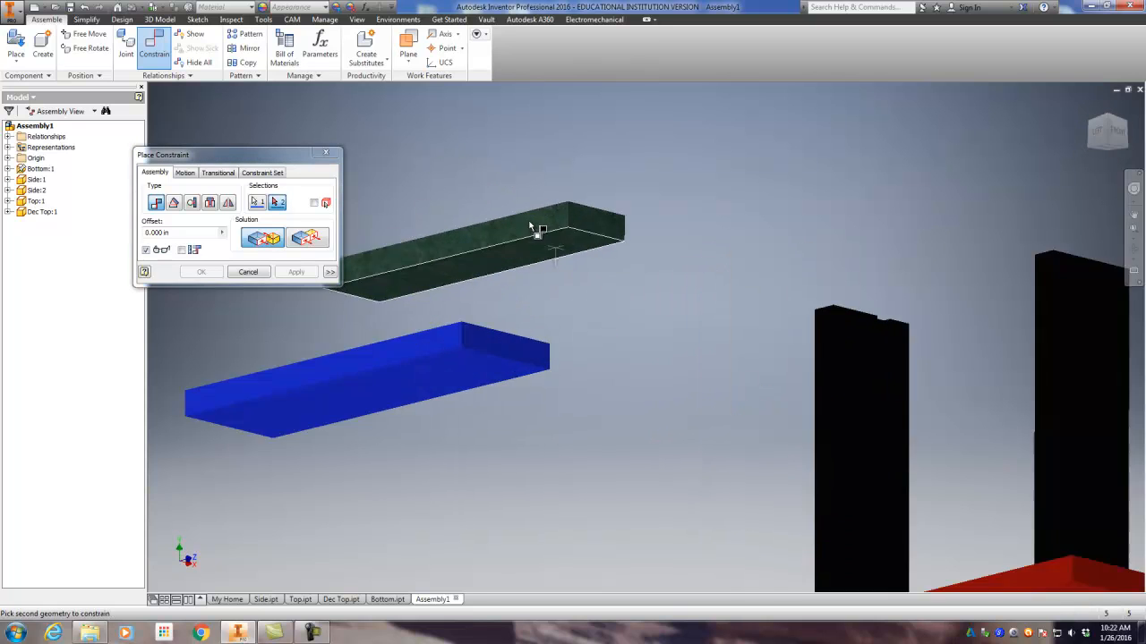
left_click(545, 267)
scroll(629, 266, "down", 2)
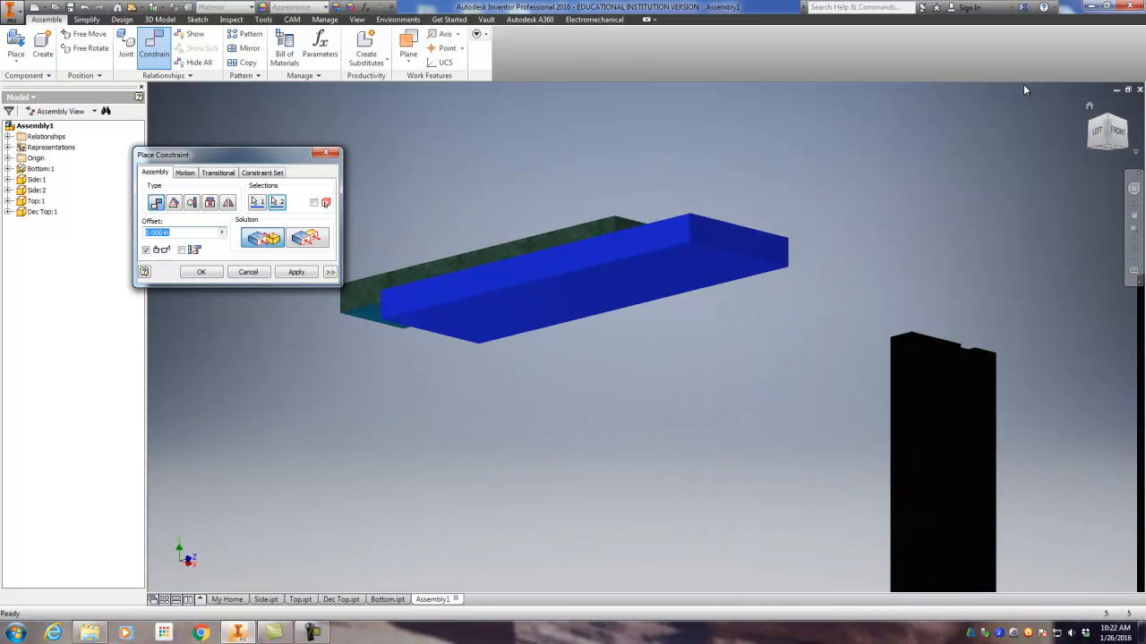
left_click(1088, 106)
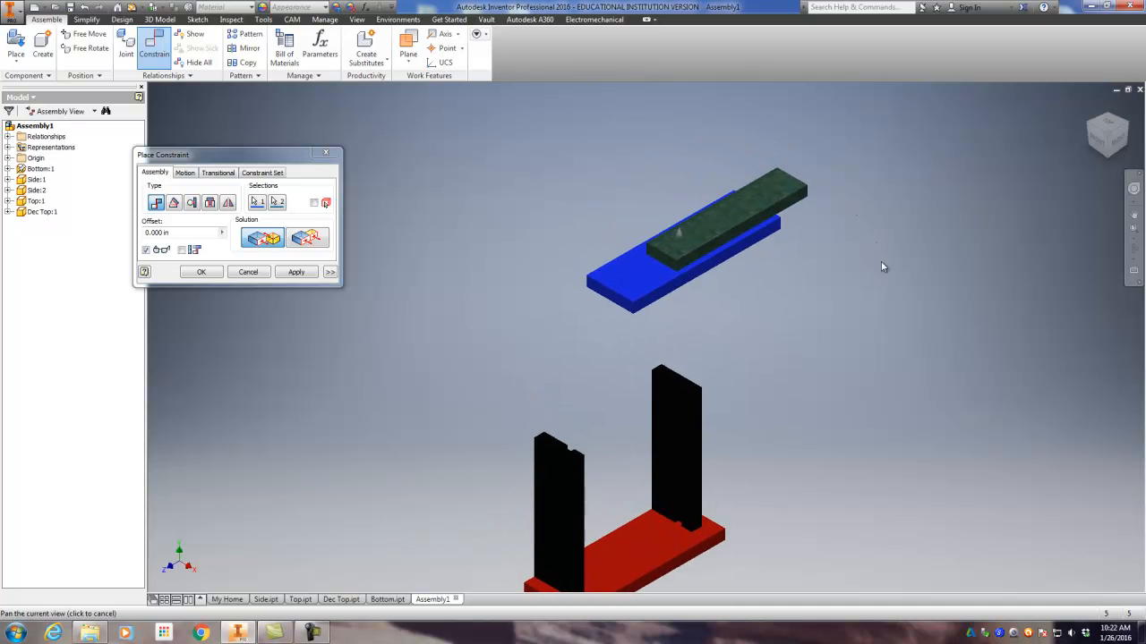
left_click(313, 277)
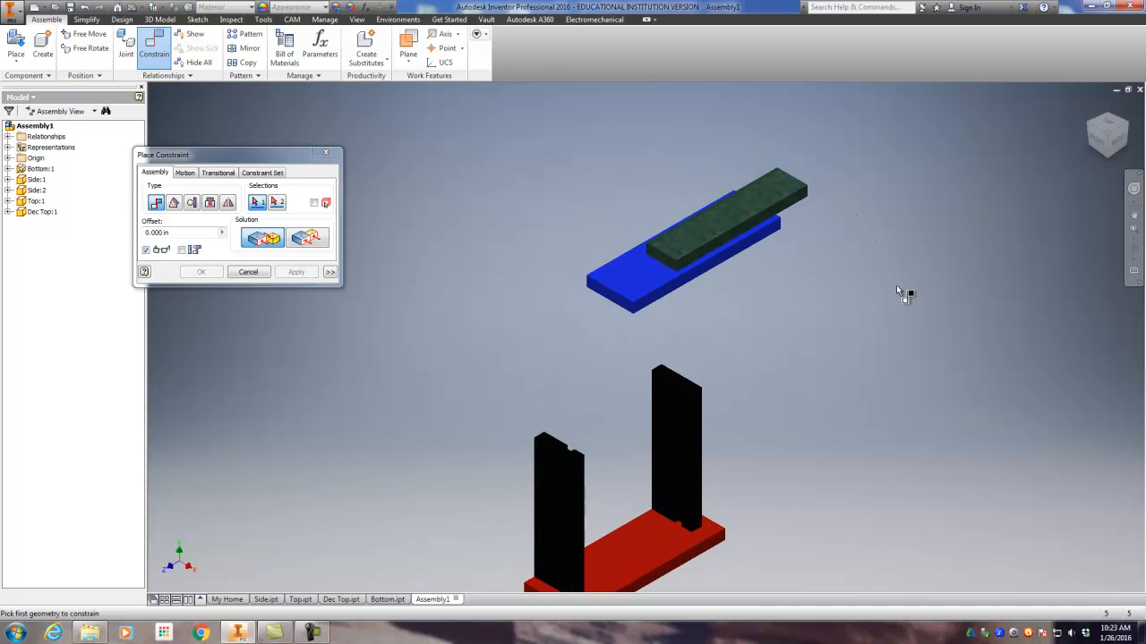
Step: Set up a flush constraint between the near short end faces of the Dec Top and Top, trying offsets of .25 and .5 in
scroll(674, 281, "up", 5)
middle_click_drag(543, 271, 810, 290)
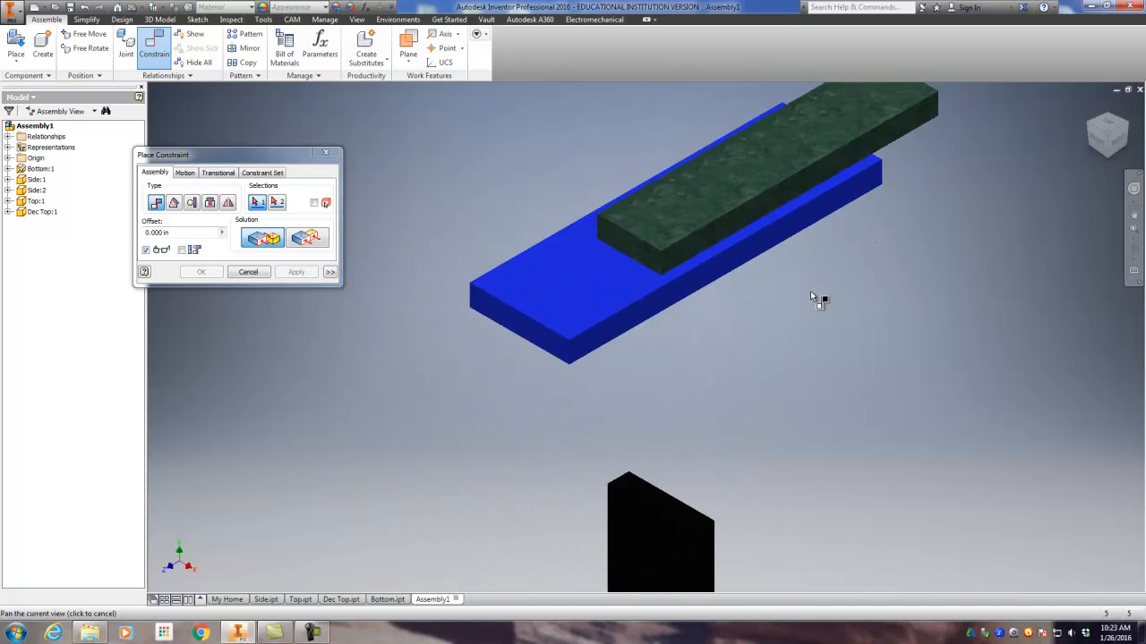
left_click(637, 258)
left_click(532, 328)
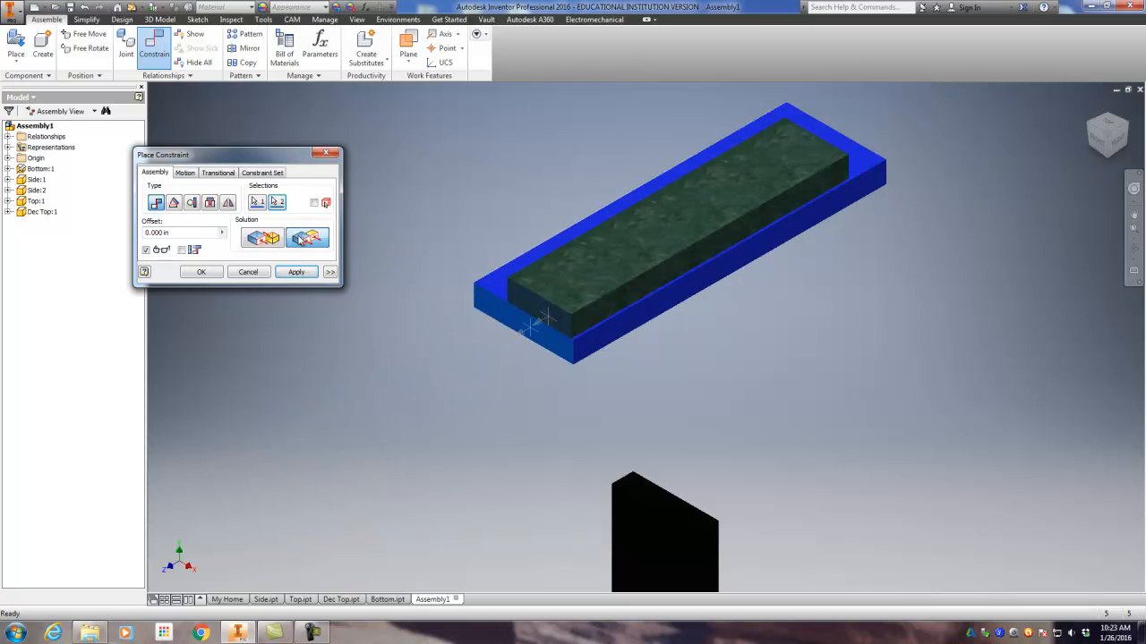
left_click(1109, 125)
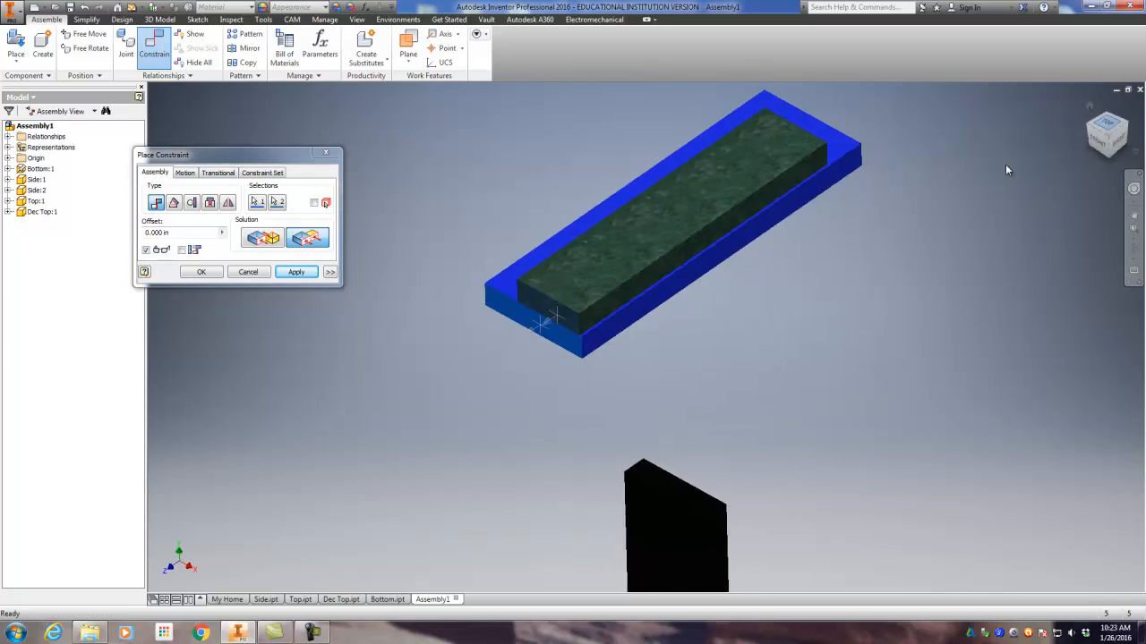
scroll(591, 157, "up", 3)
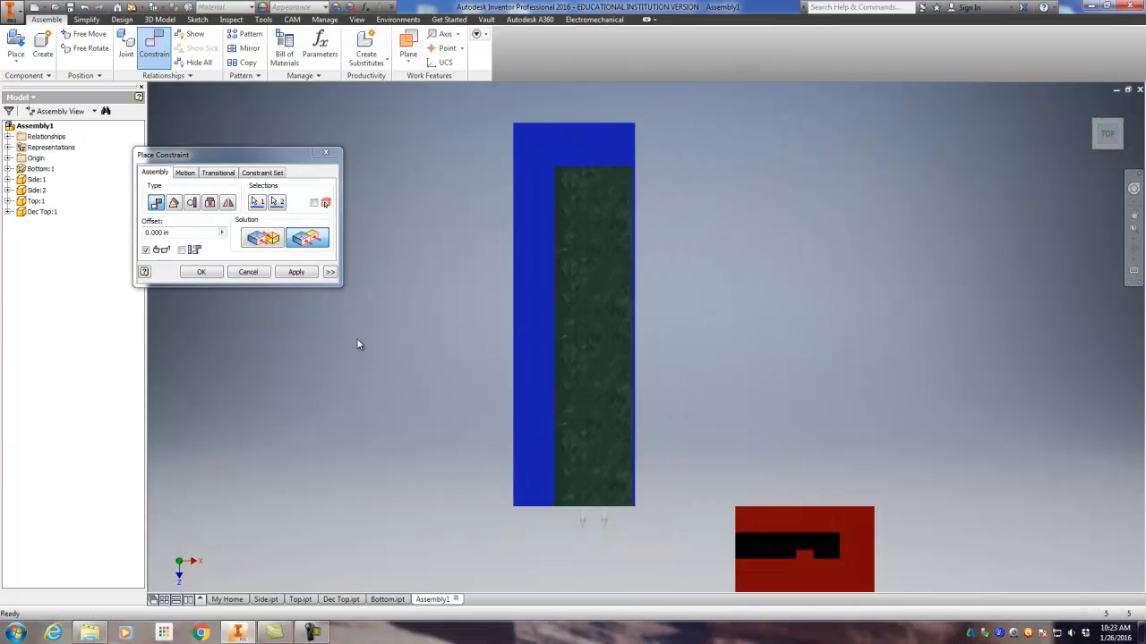
left_click(180, 232)
type(".25")
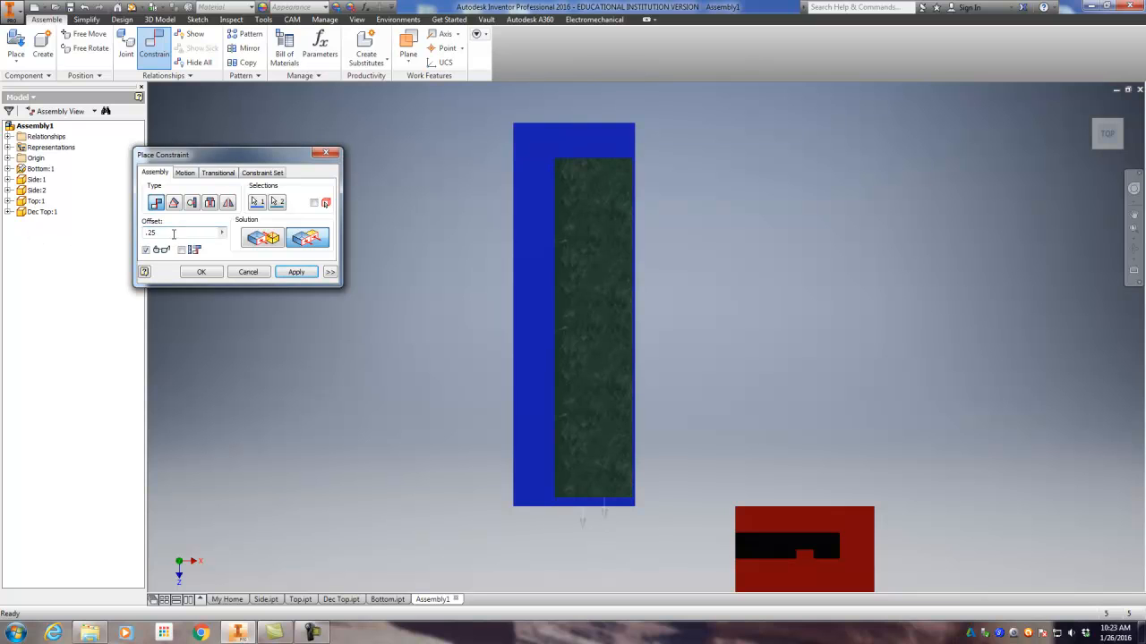
type(".5")
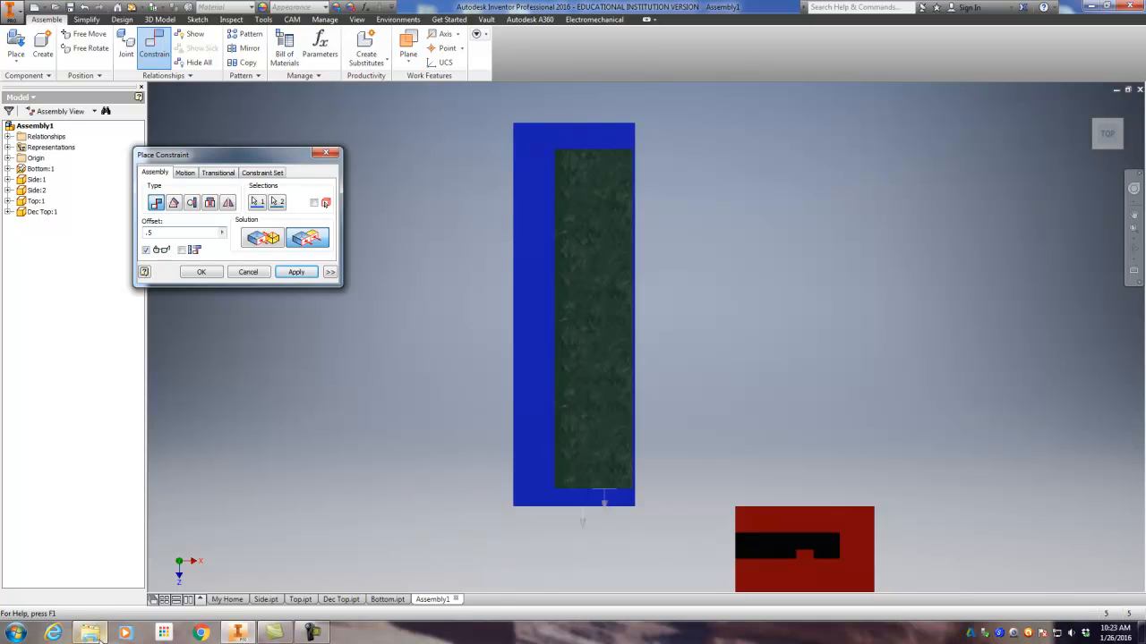
Step: Open Calculator and work out the offset that centres the Dec Top lengthwise on the Top
left_click(16, 633)
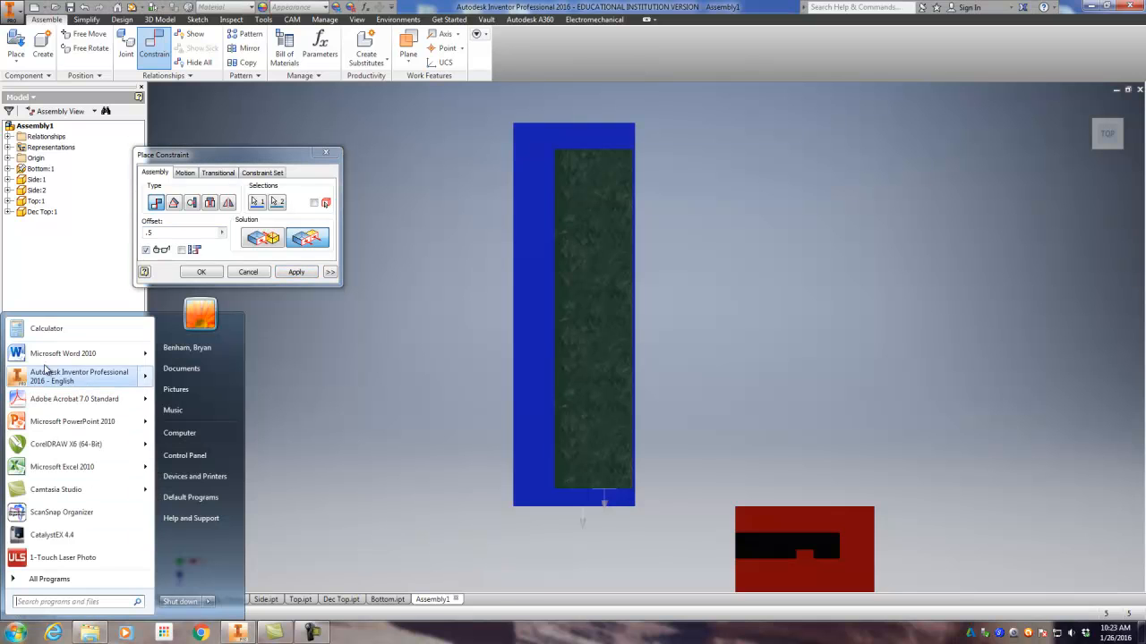
left_click(45, 330)
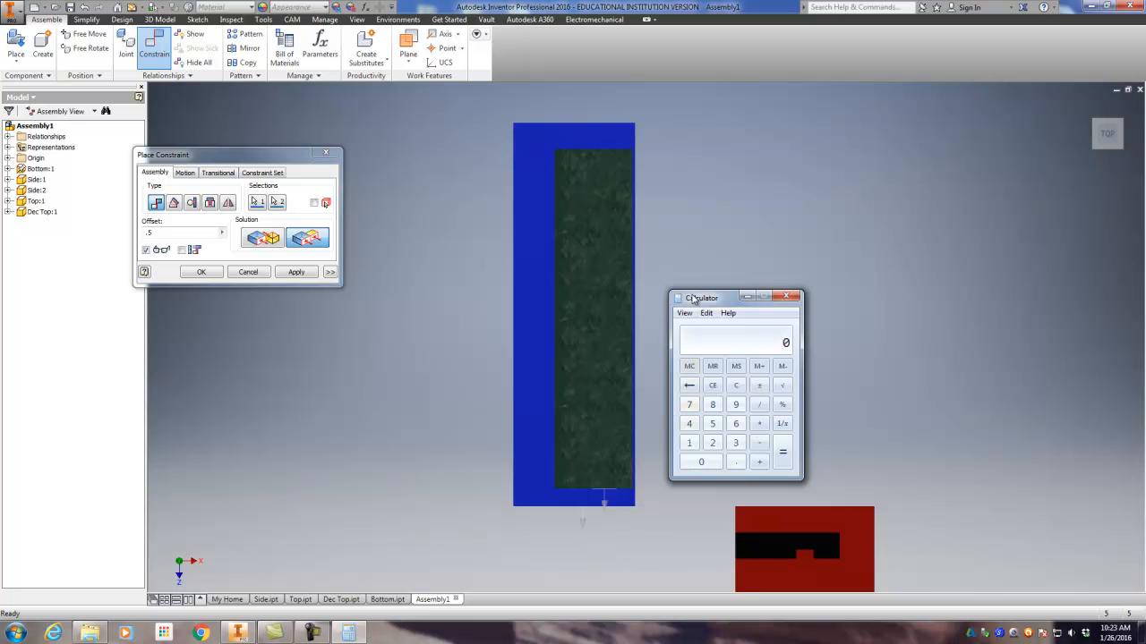
left_click_drag(696, 298, 697, 262)
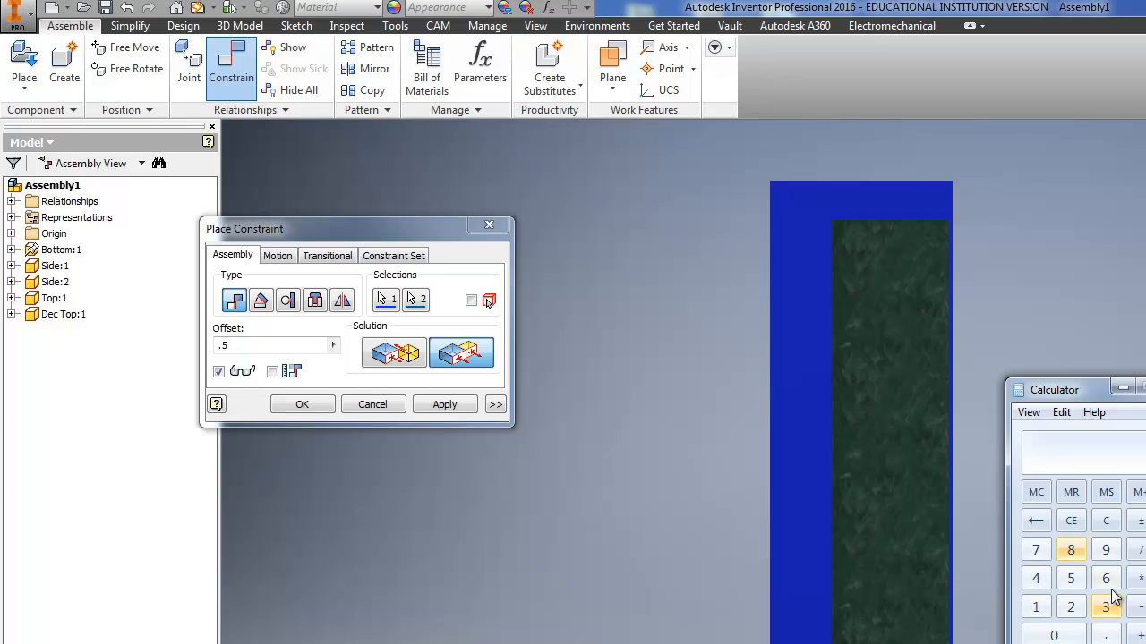
left_click(1041, 553)
left_click(1070, 581)
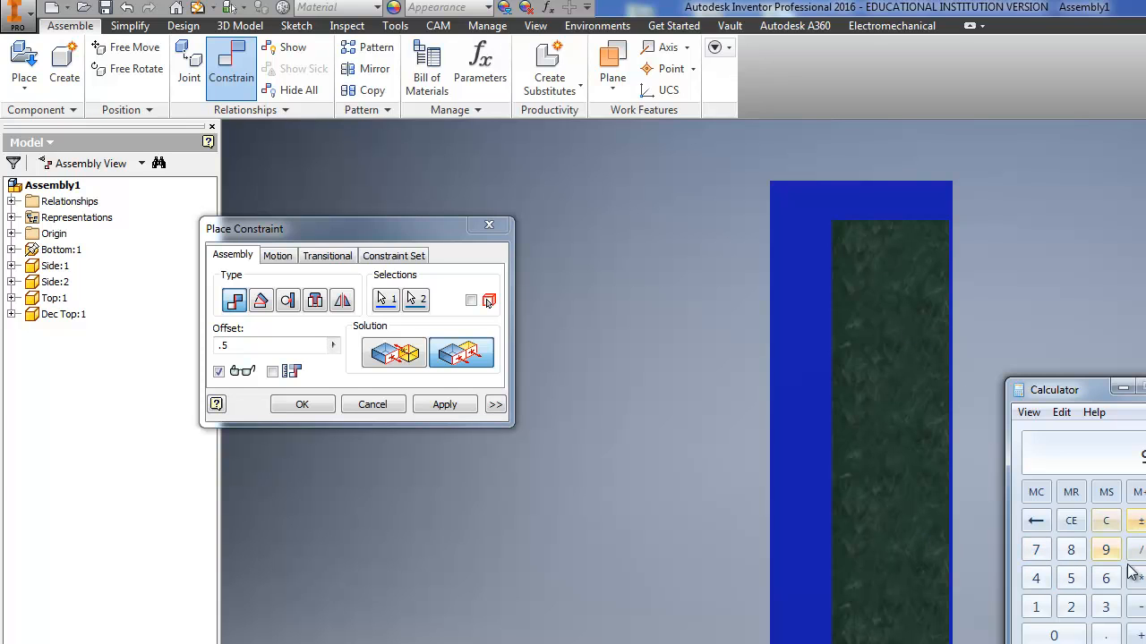
left_click(1071, 609)
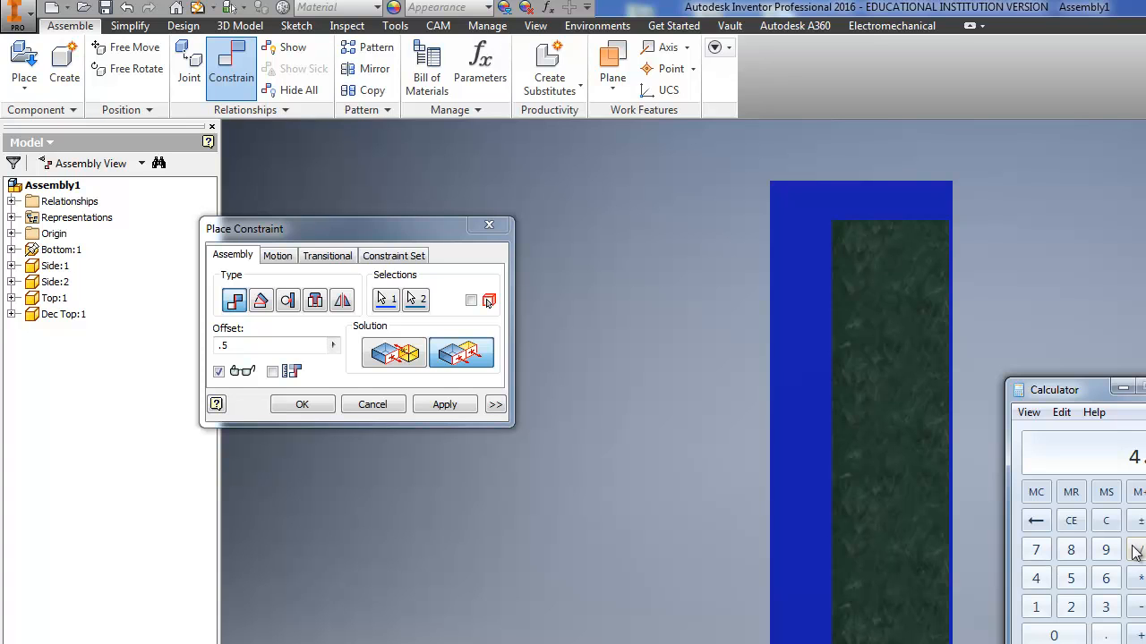
left_click(1074, 582)
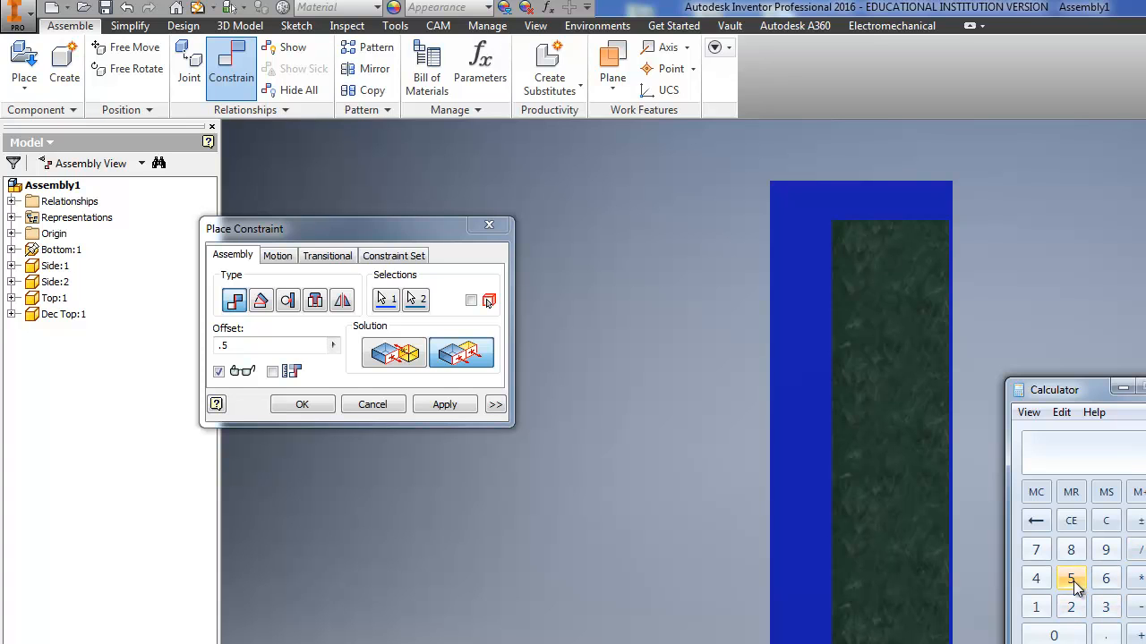
left_click(1107, 632)
left_click(1076, 580)
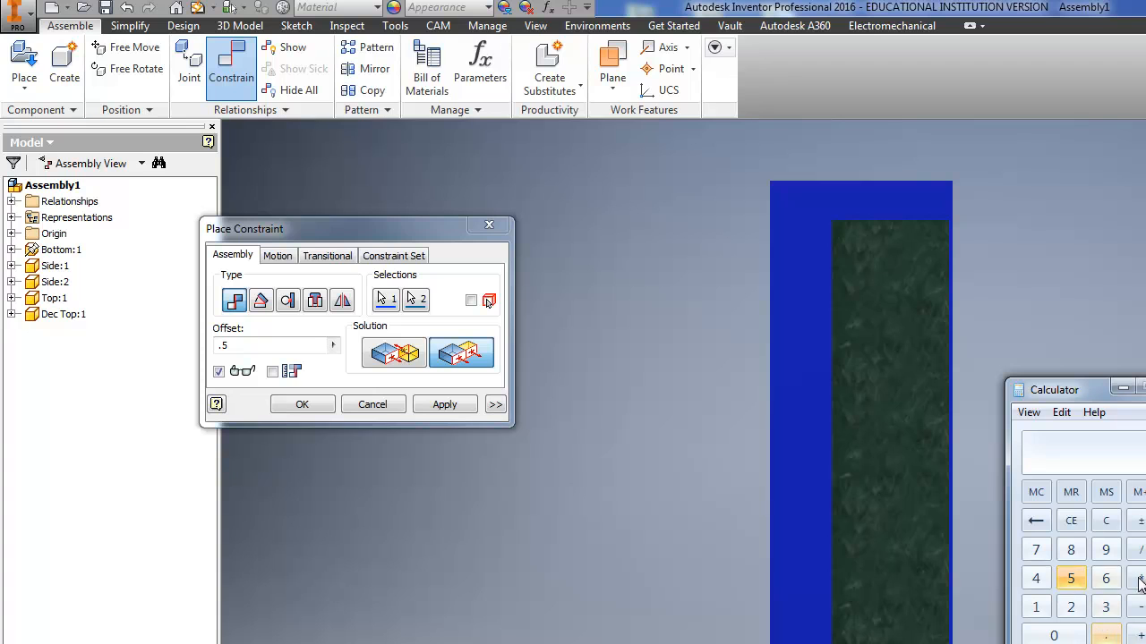
left_click(1140, 603)
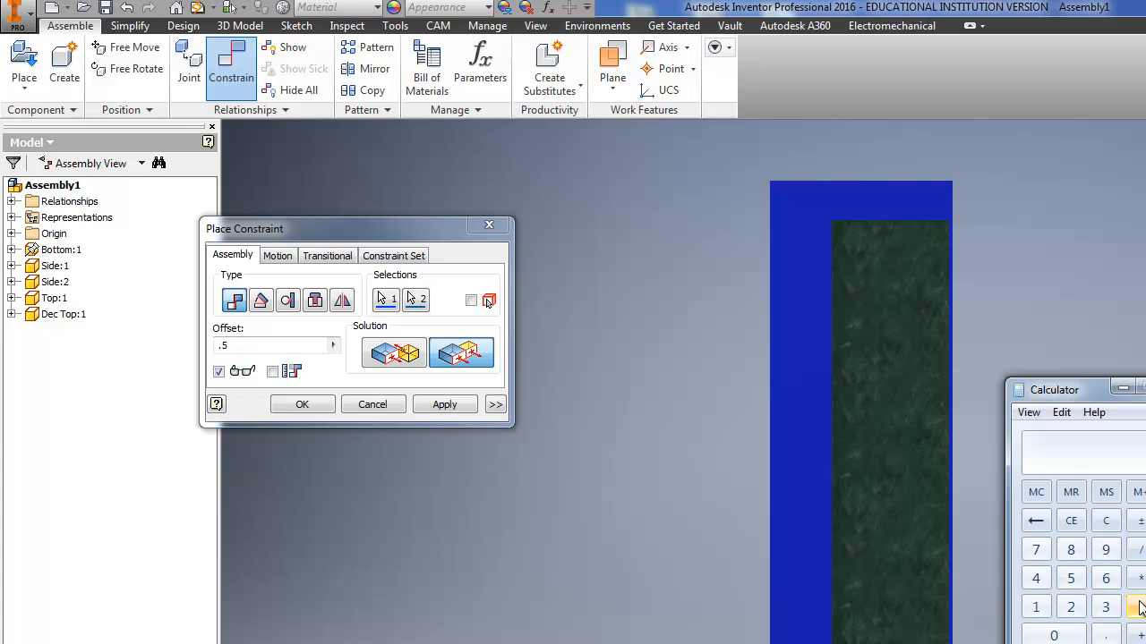
left_click(1035, 578)
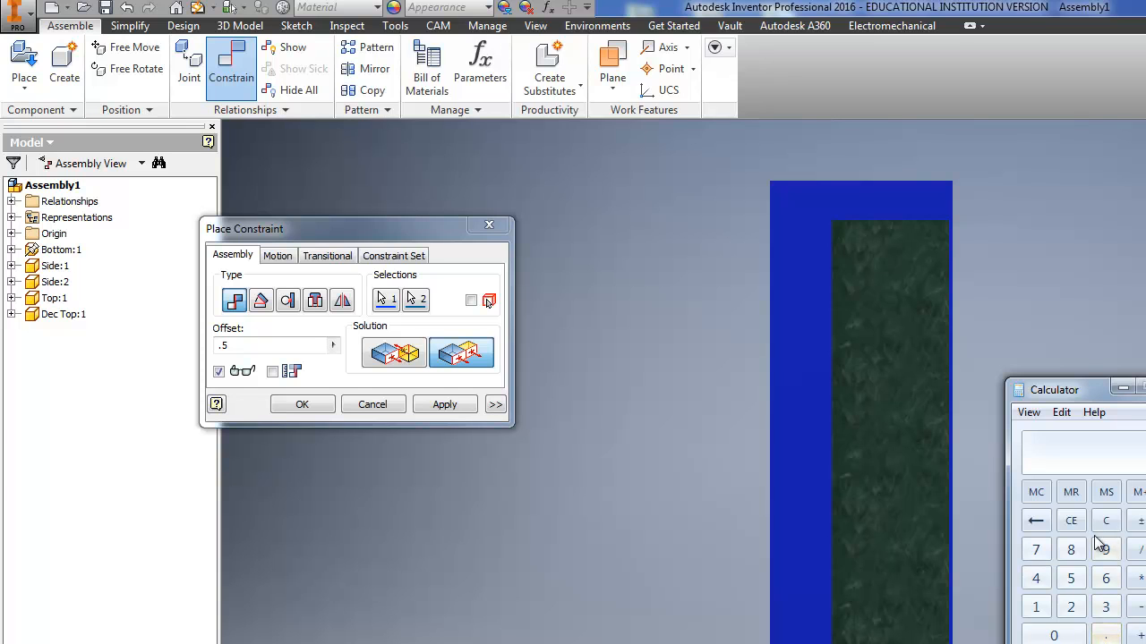
left_click(1070, 578)
Step: Set the short end face flush offset to .625 in and apply the constraint
left_click(260, 345)
type(".625")
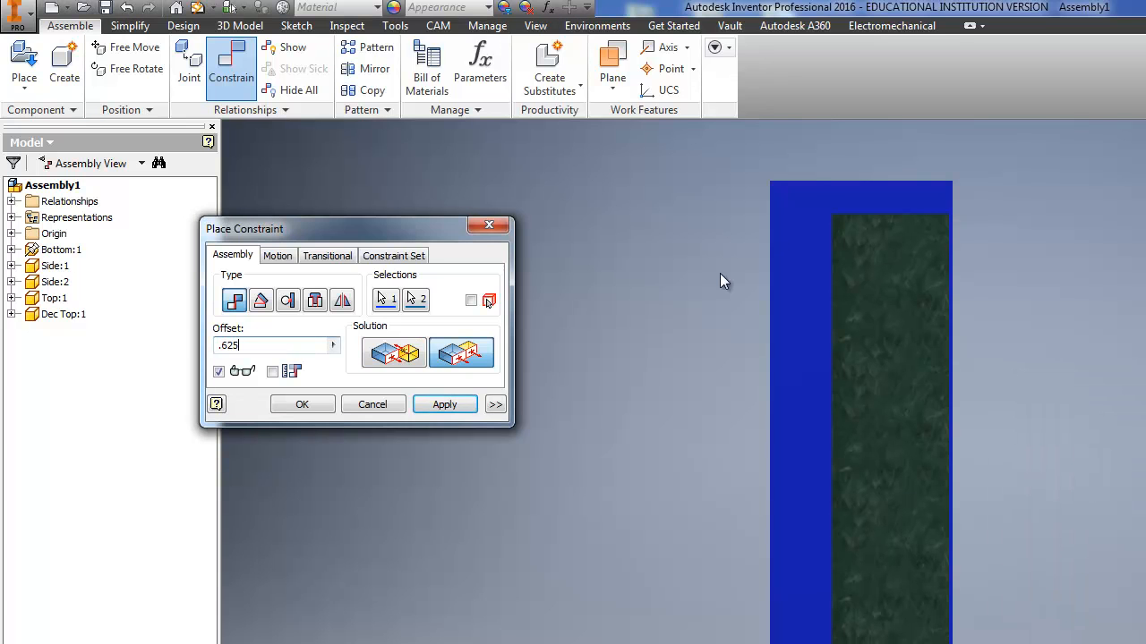
scroll(848, 253, "down", 6)
scroll(847, 253, "up", 5)
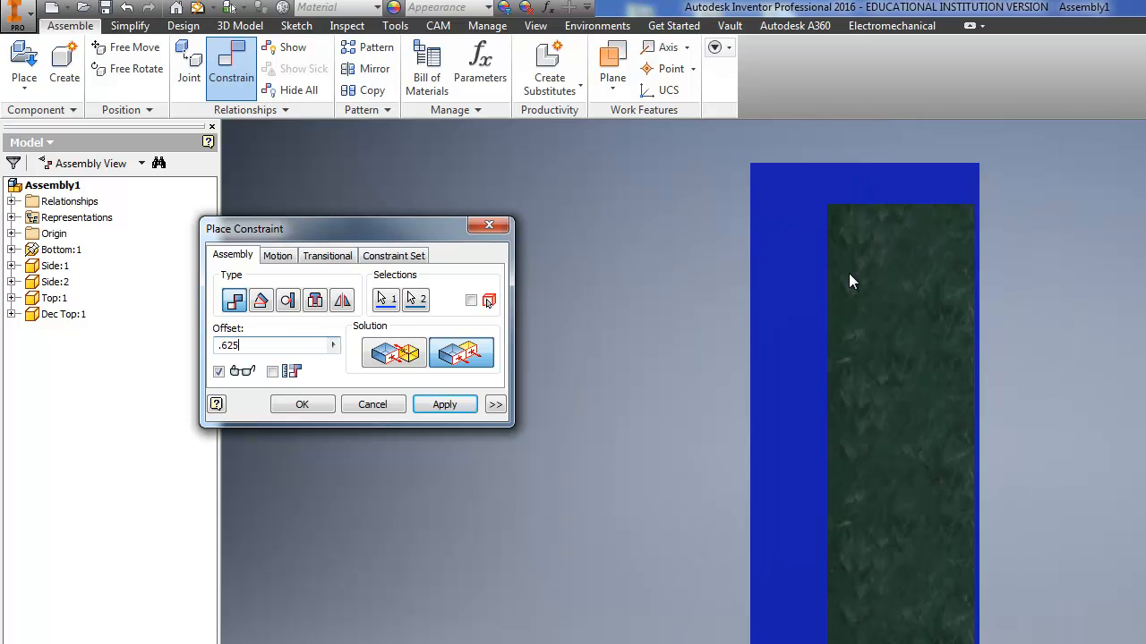
scroll(849, 274, "up", 3)
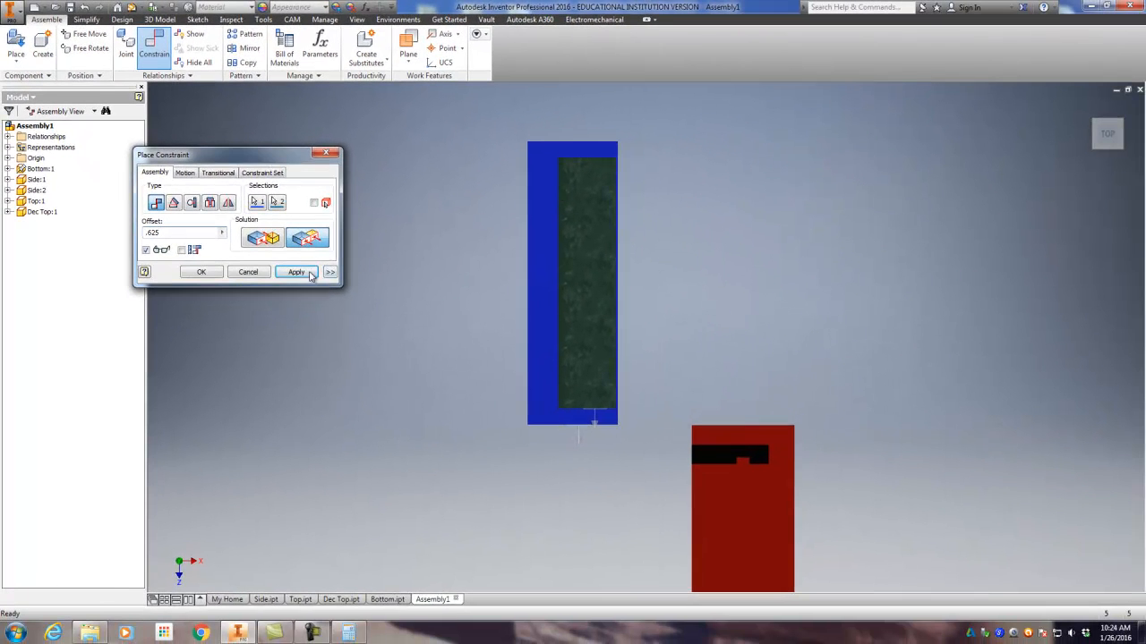
left_click(310, 273)
left_click_drag(1099, 127, 1020, 167)
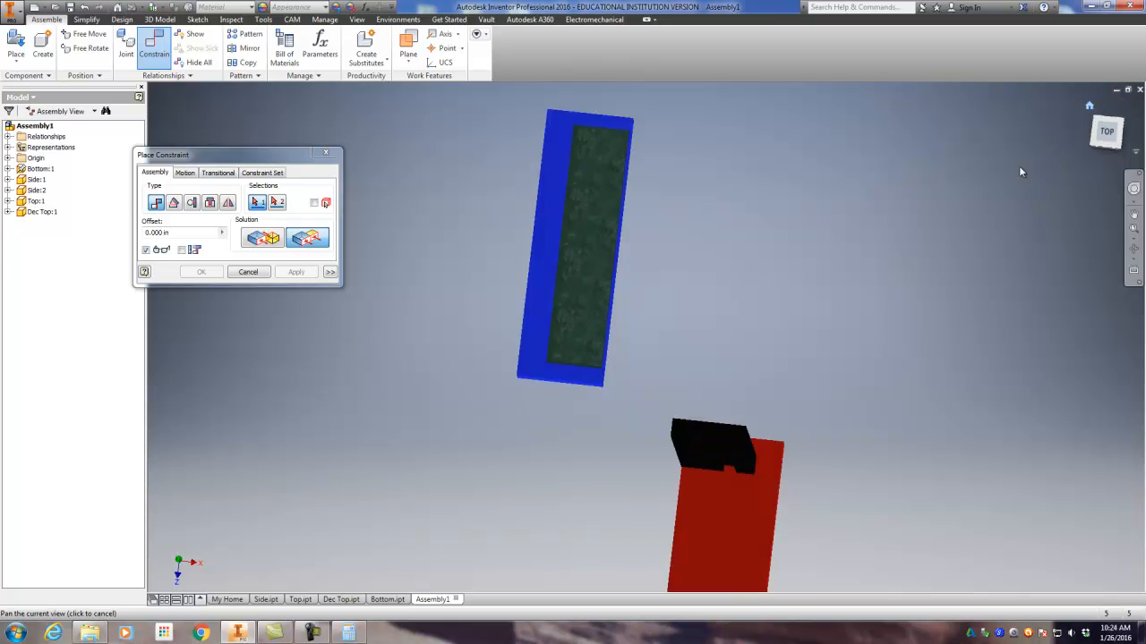
scroll(677, 264, "down", 6)
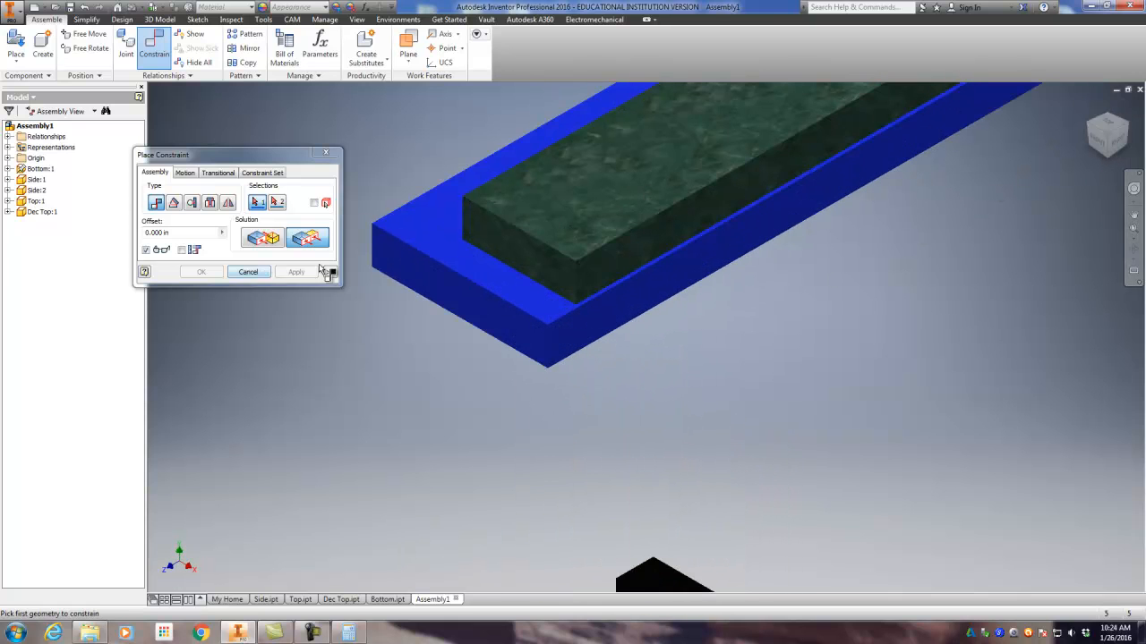
left_click(644, 251)
left_click(646, 288)
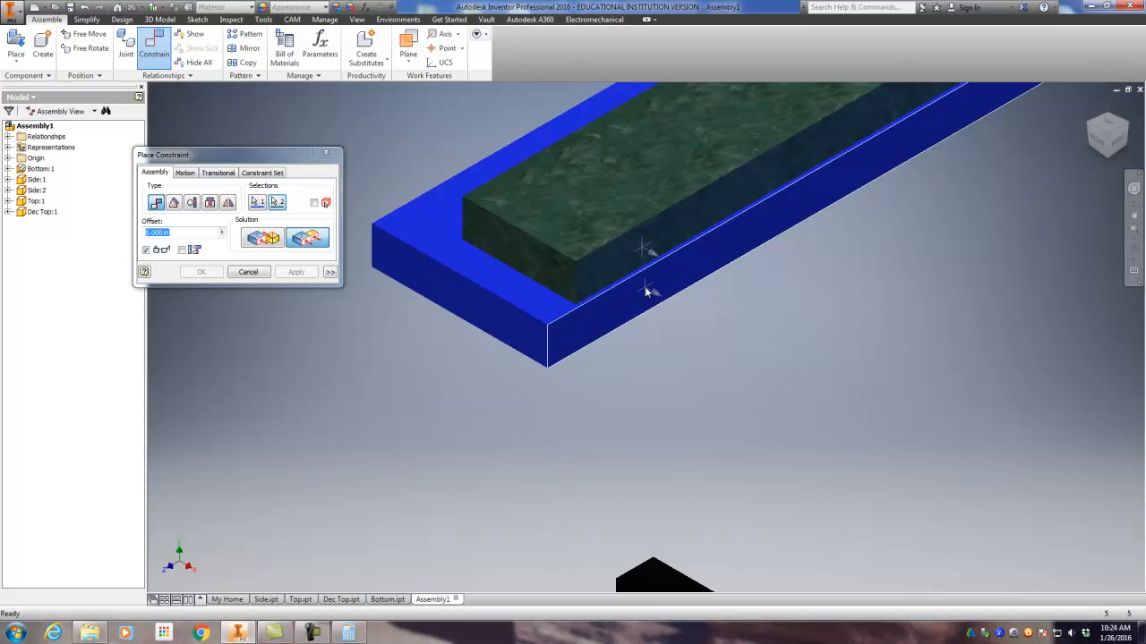
scroll(602, 280, "up", 3)
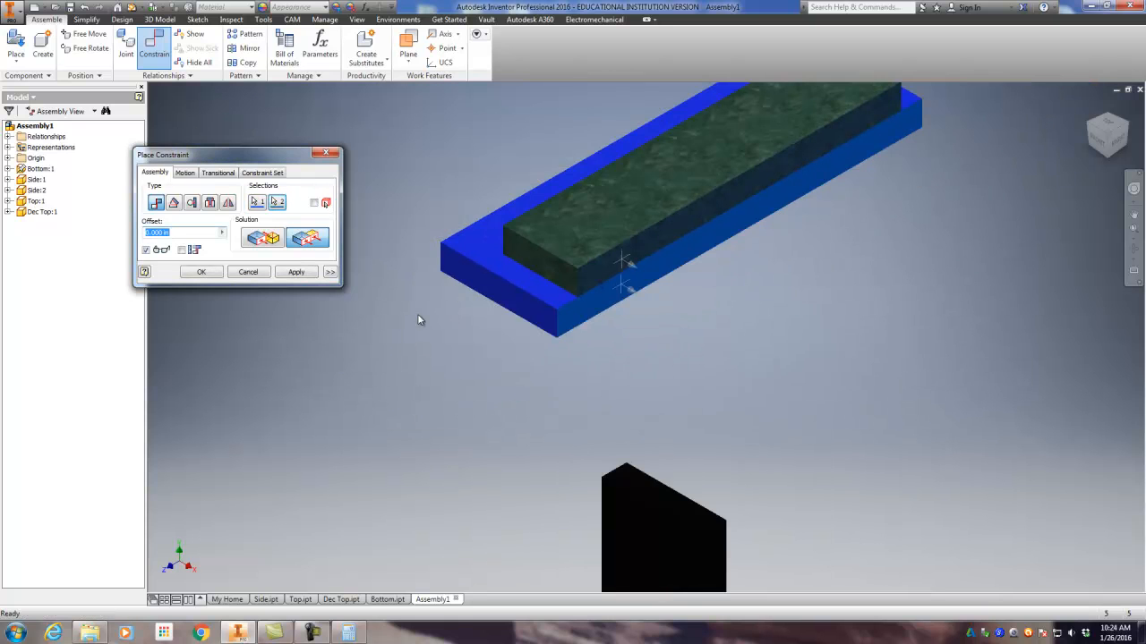
scroll(457, 324, "up", 2)
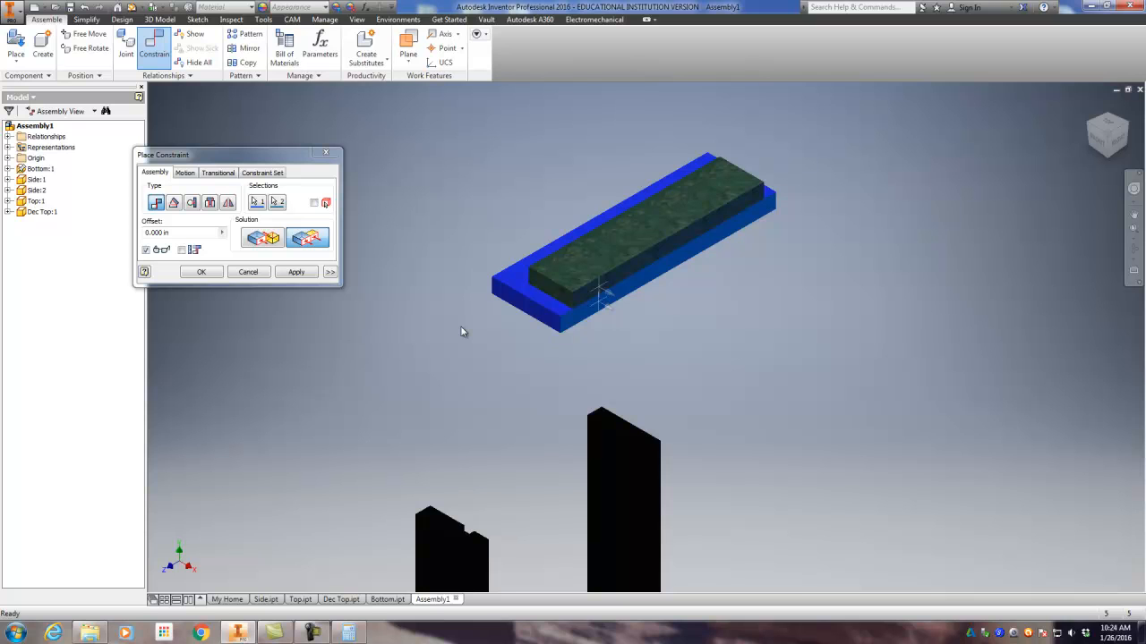
left_click(328, 154)
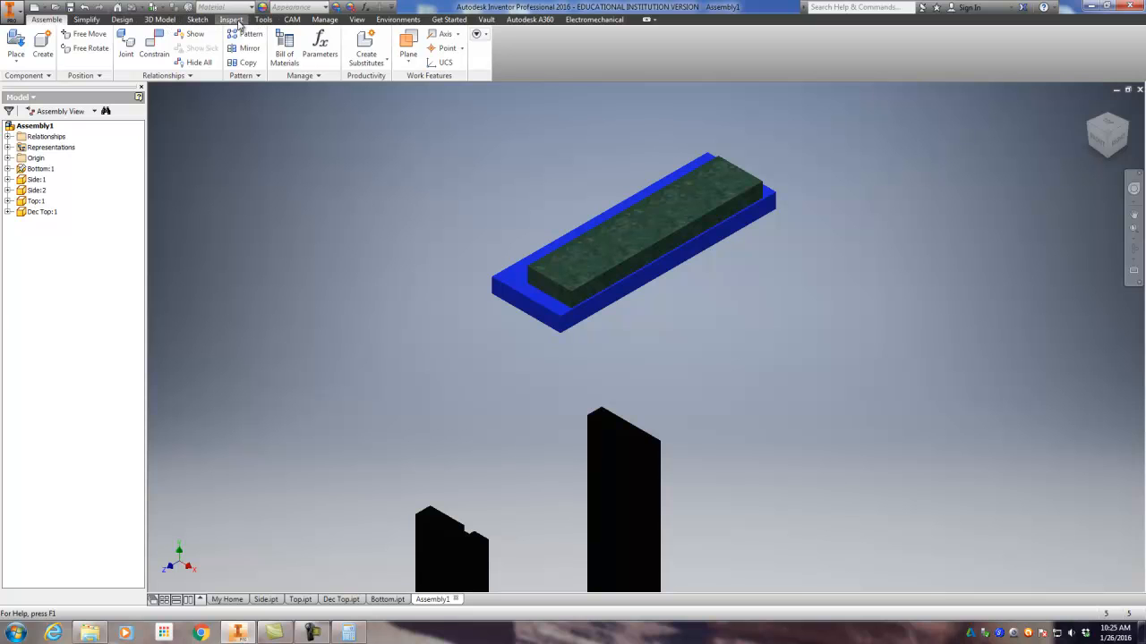
Step: Measure the widths of the Top and the Dec Top along their near short upper edges
left_click(231, 20)
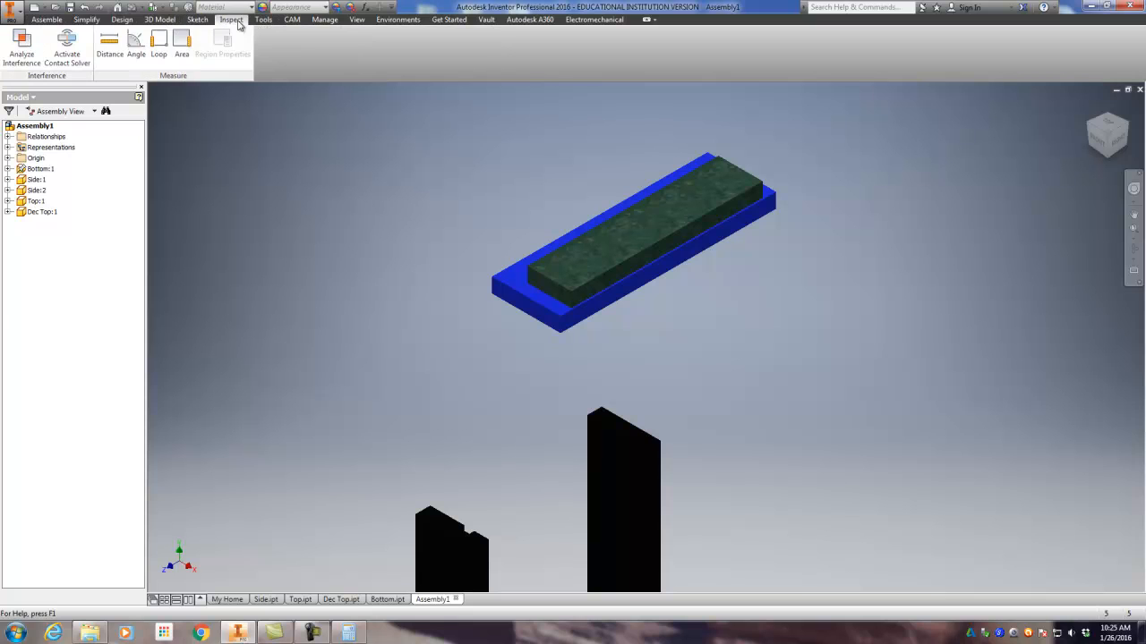
left_click(110, 44)
scroll(524, 331, "up", 3)
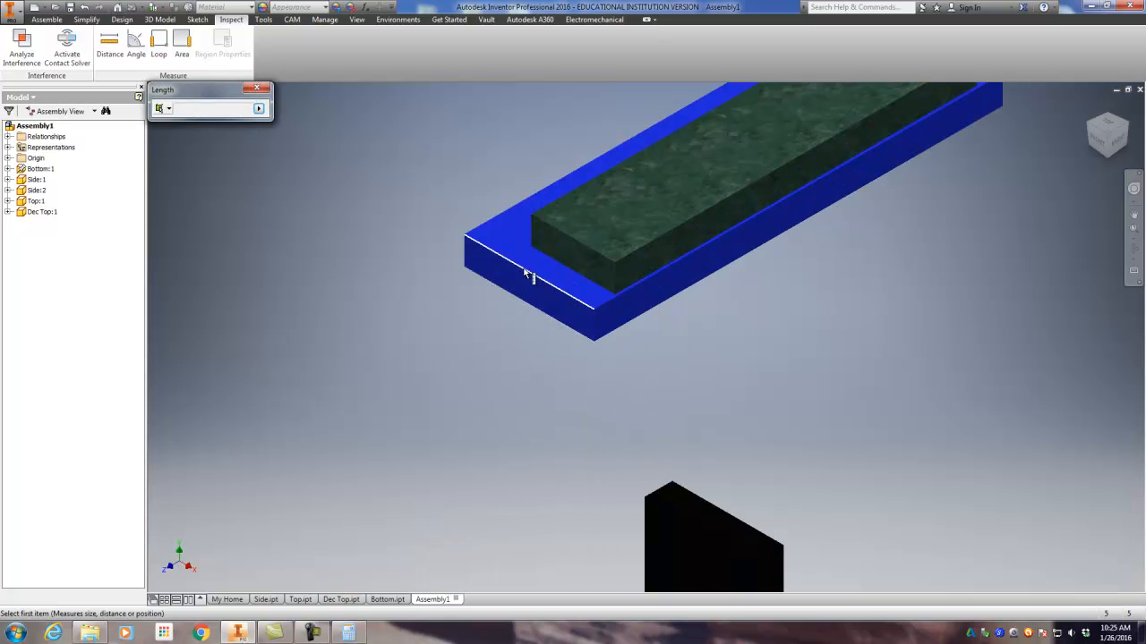
left_click(527, 275)
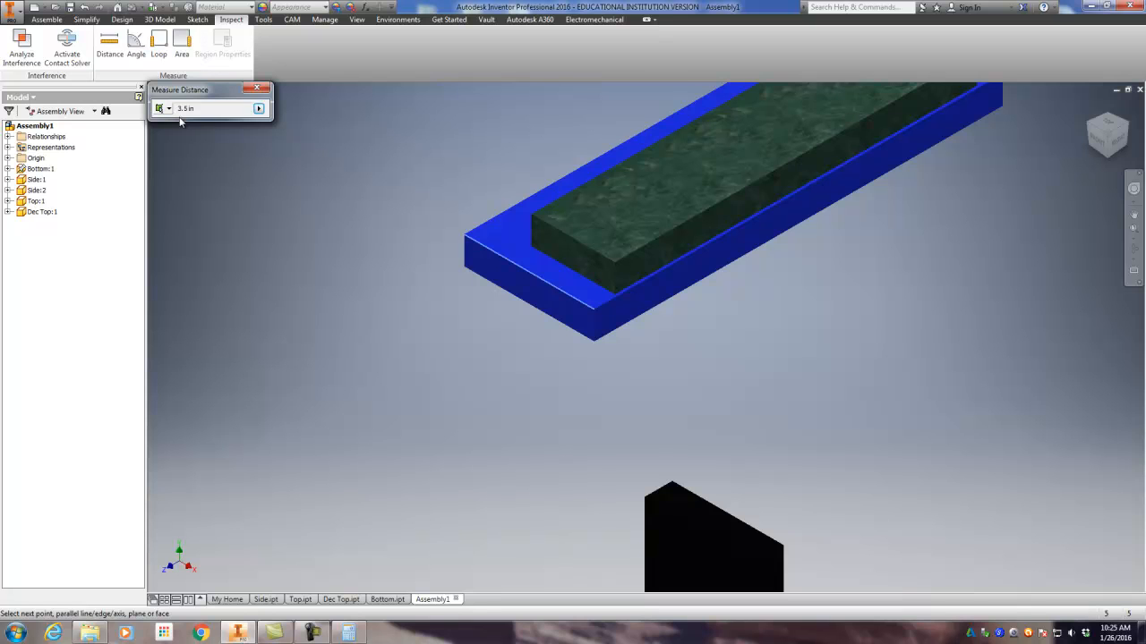
left_click(591, 252)
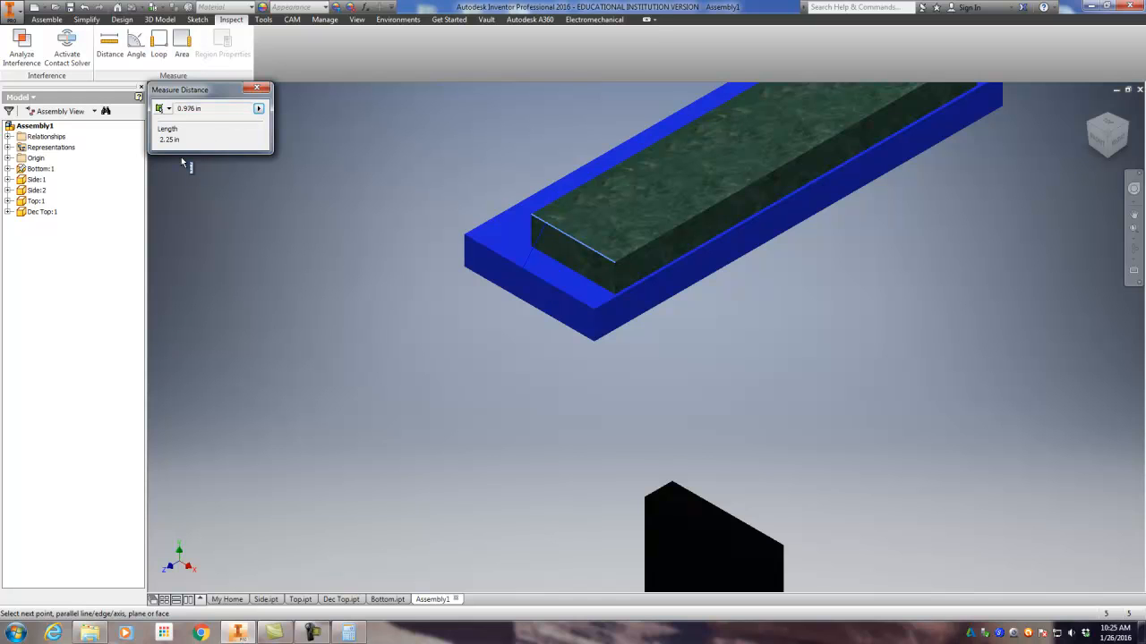
left_click(257, 87)
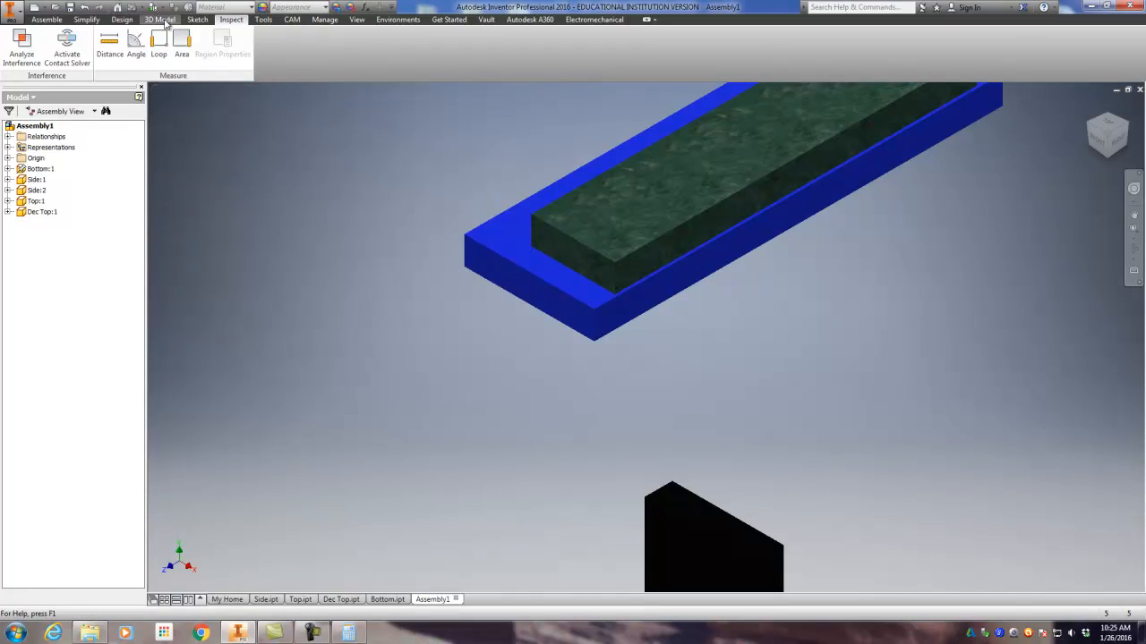
Step: Set up a flush constraint between the Dec Top's near long side face and the Top's matching long side face
left_click(47, 19)
left_click(154, 44)
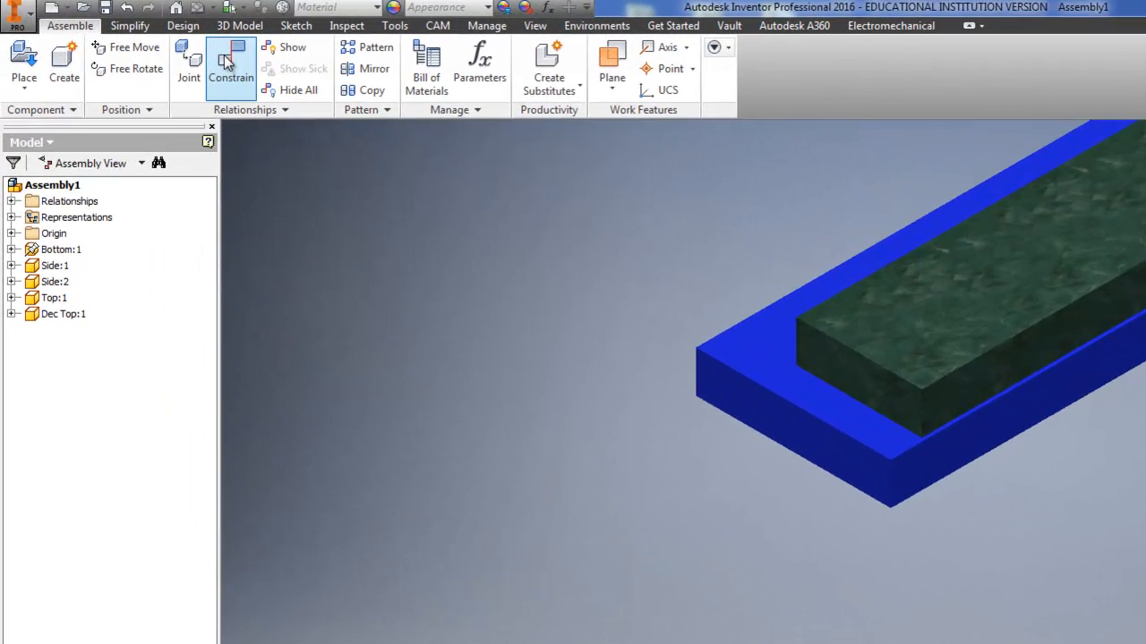
left_click(972, 396)
left_click(964, 425)
left_click(460, 352)
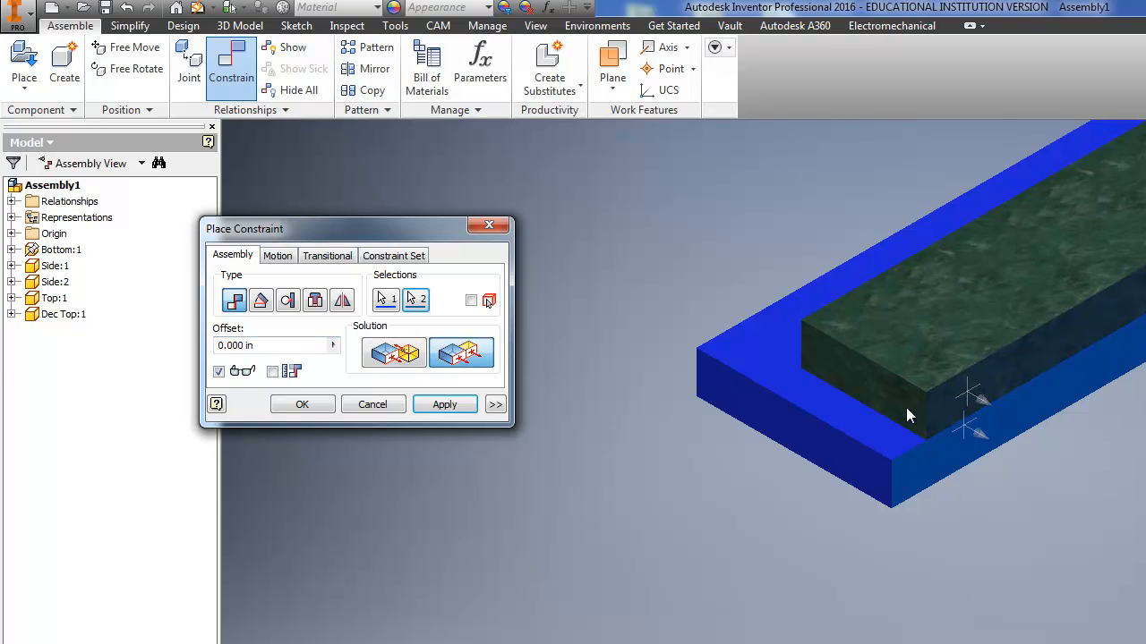
scroll(952, 404, "up", 1)
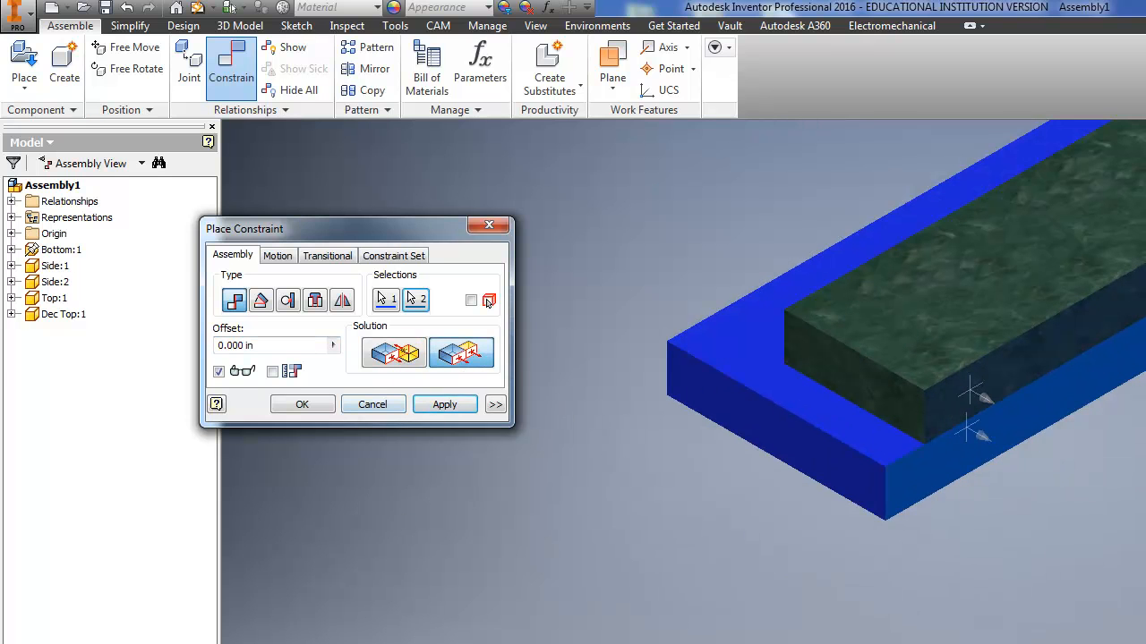
Step: Work out in Calculator the offset that centres the Dec Top across the Top's width
left_click(750, 643)
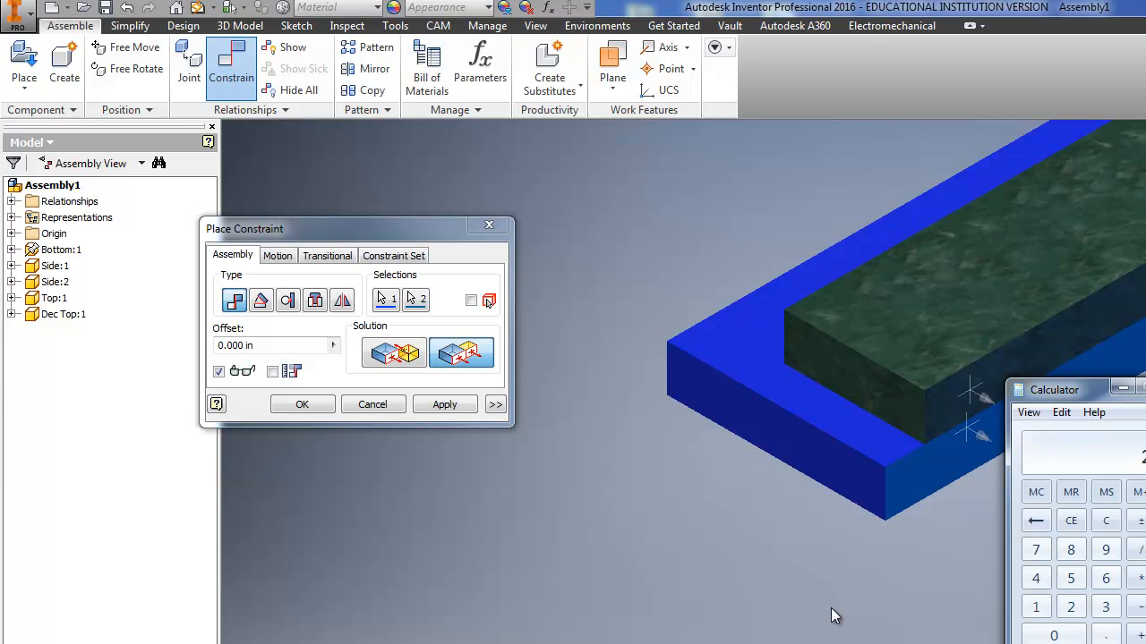
type("1")
type("2")
type("1")
key("Return")
Step: Set the Dec Top's long side flush offset to .625 in, check its centring on the Top from above, and apply the constraint
left_click(253, 345)
type(".625")
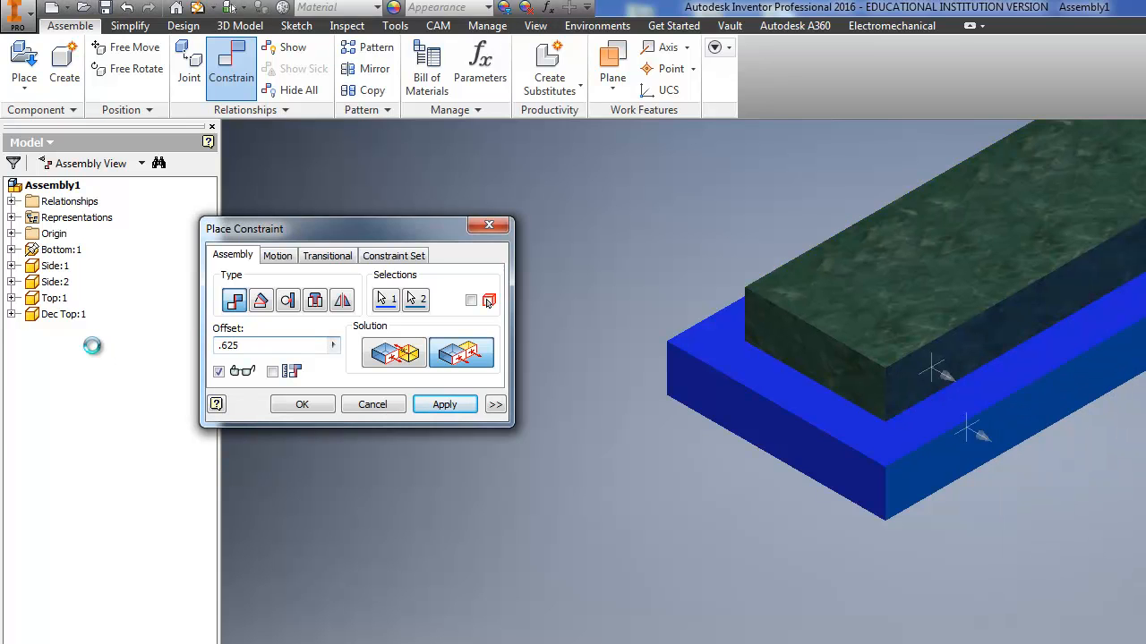
scroll(784, 341, "down", 5)
scroll(784, 341, "up", 4)
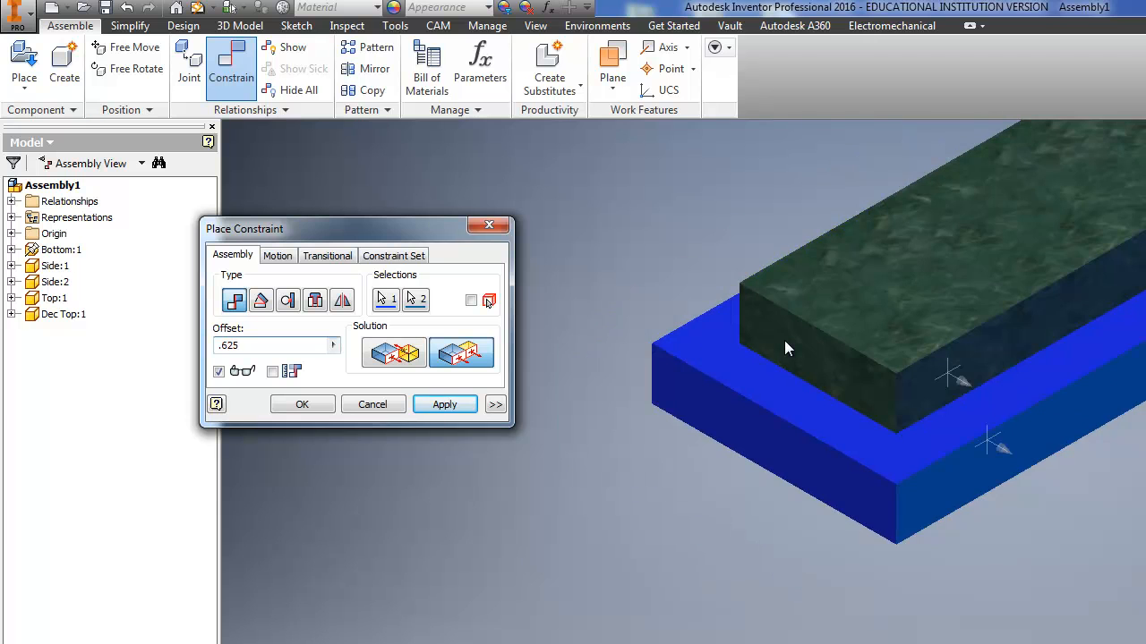
scroll(780, 421, "up", 3)
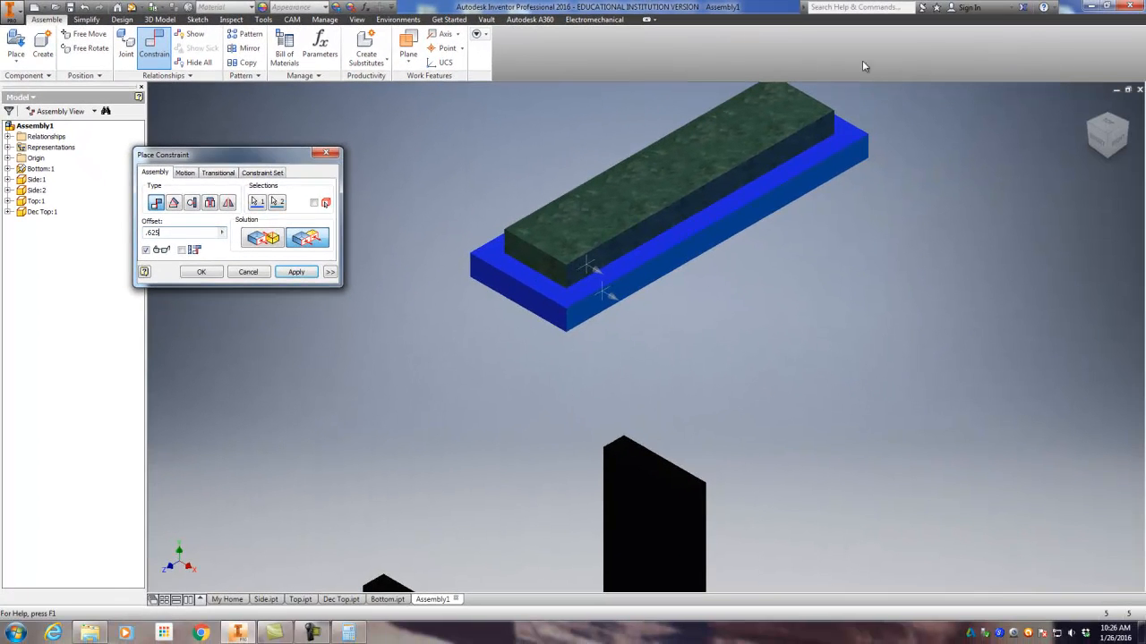
left_click(1108, 131)
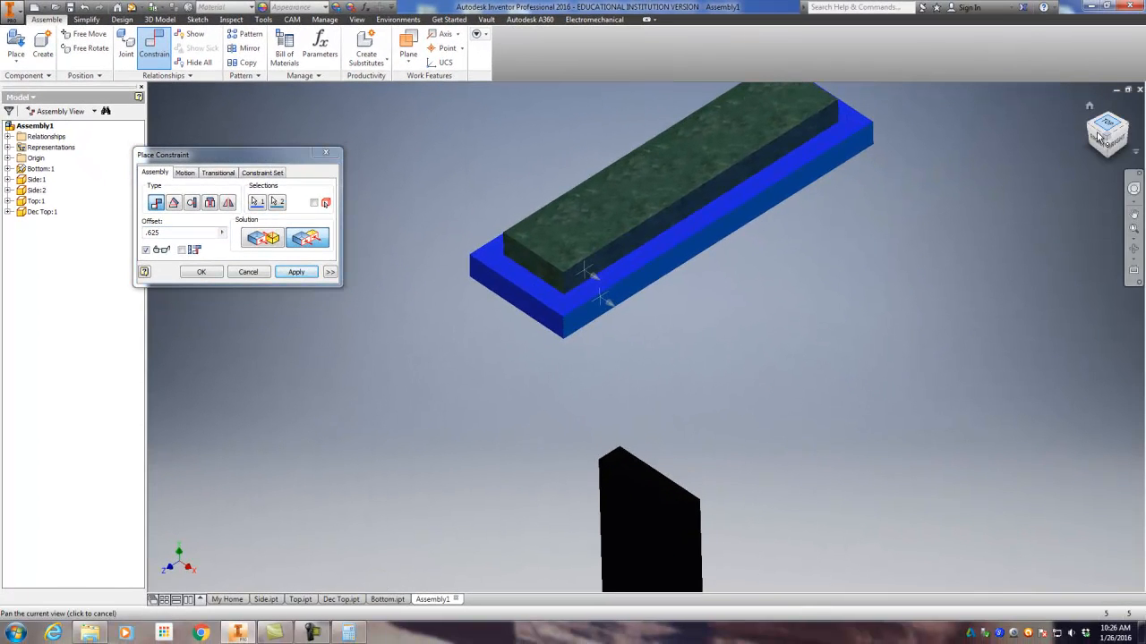
left_click(1104, 126)
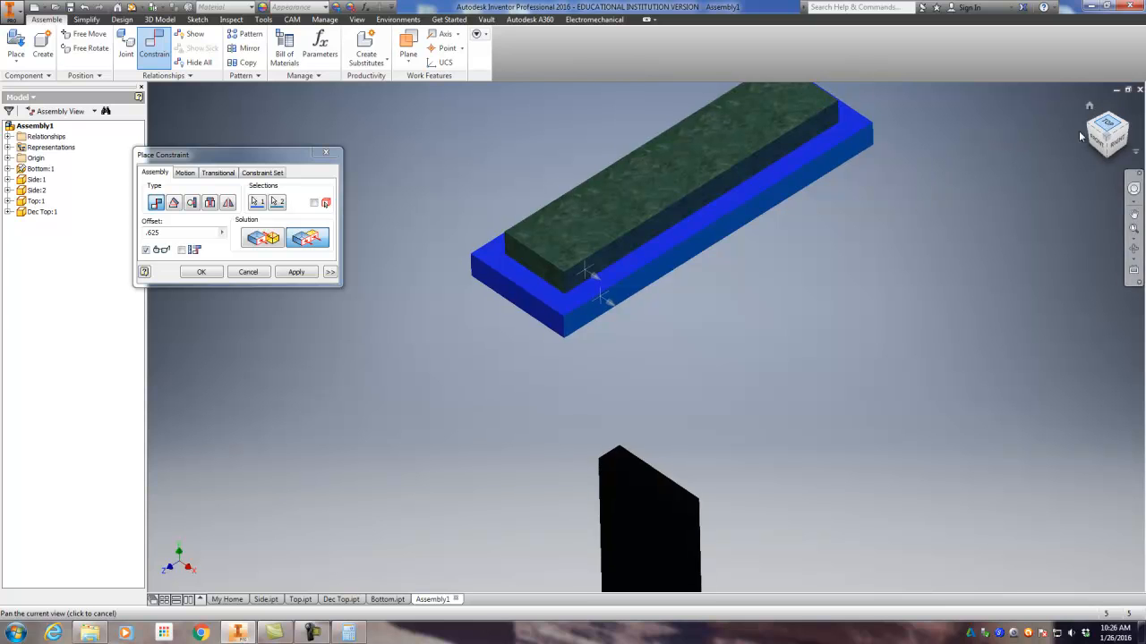
scroll(804, 300, "down", 3)
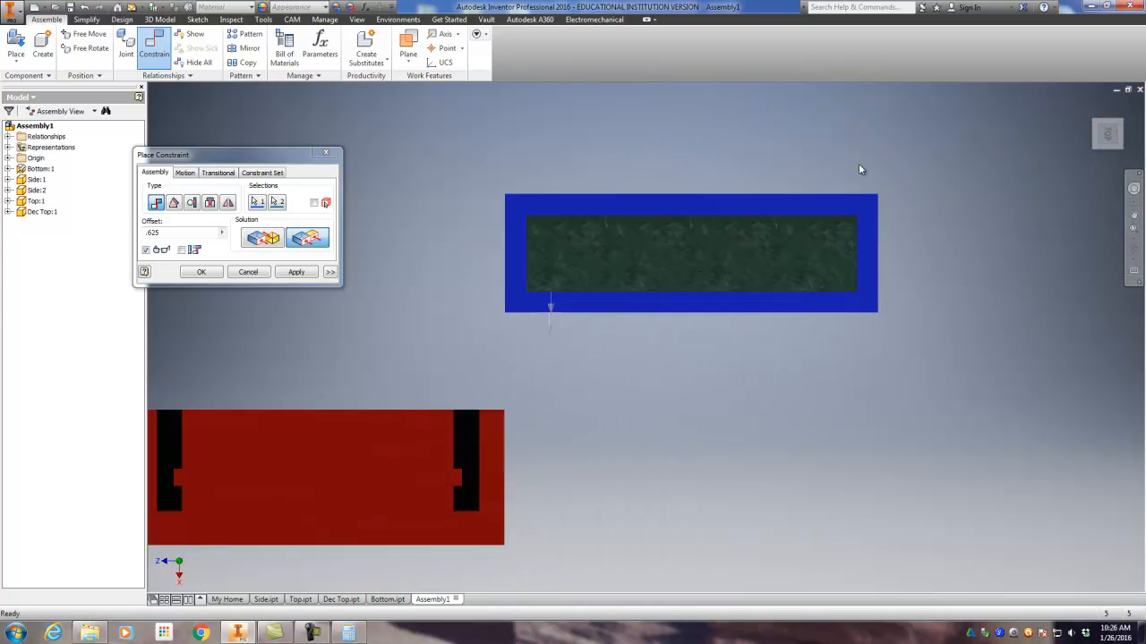
left_click(1085, 110)
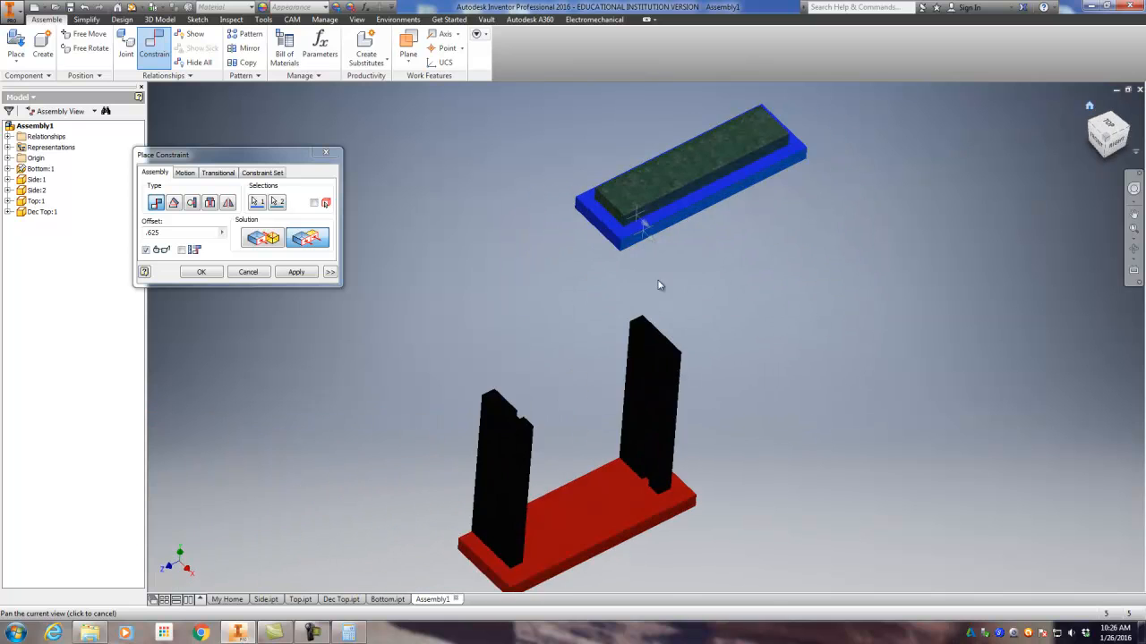
left_click(307, 273)
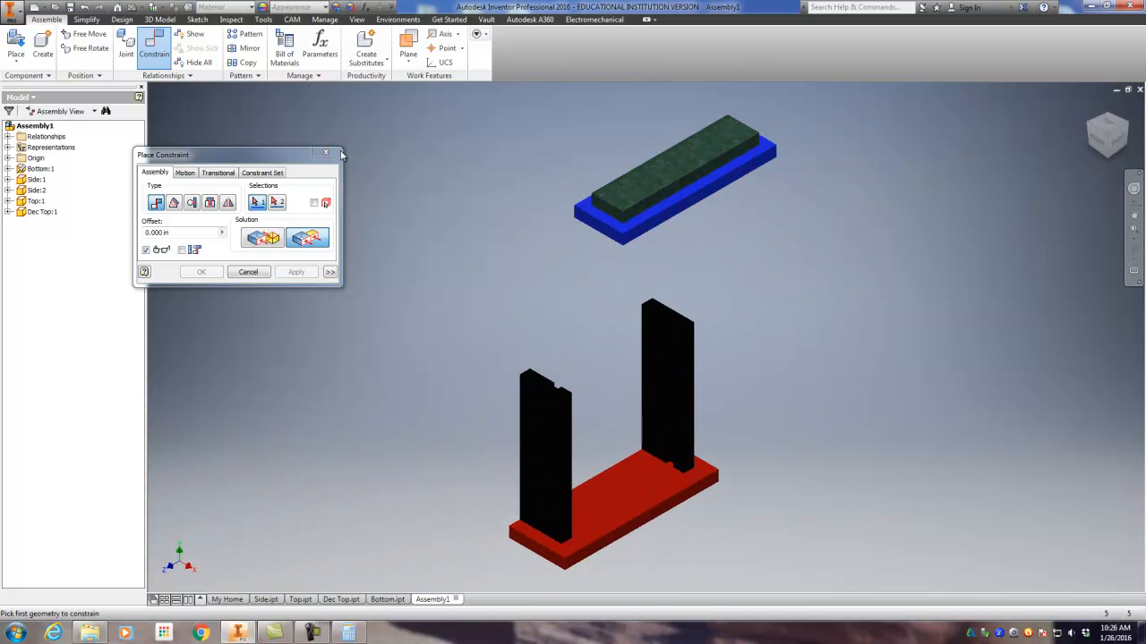
Step: Finish constraining and move the Dec Top together with the Top away to an open area above the base
left_click(327, 153)
left_click_drag(613, 200, 456, 257)
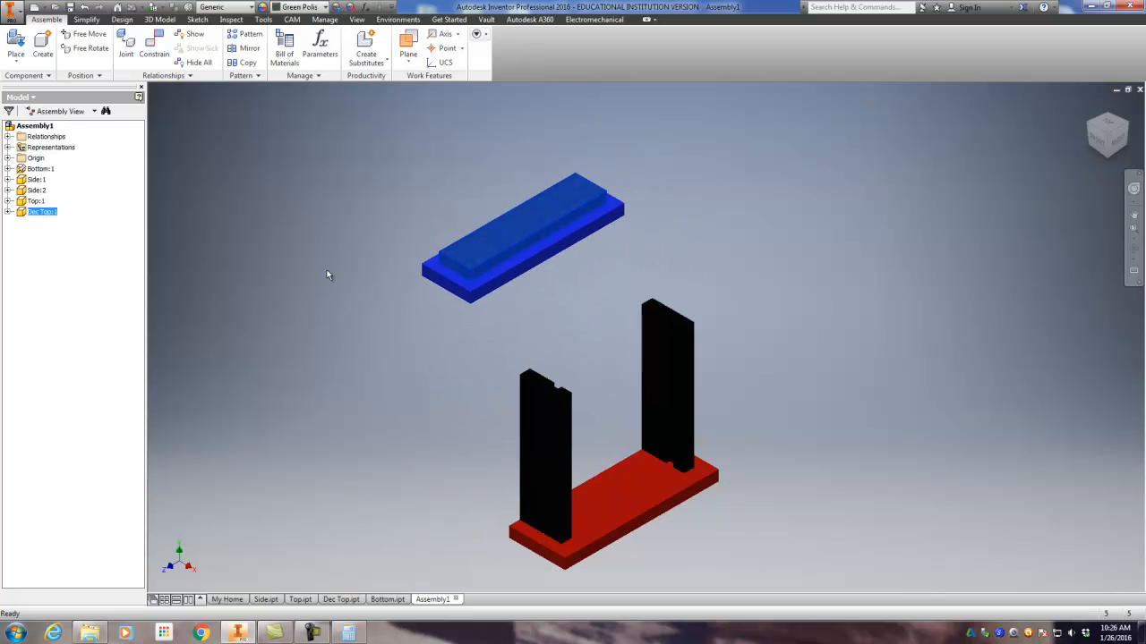
left_click(154, 43)
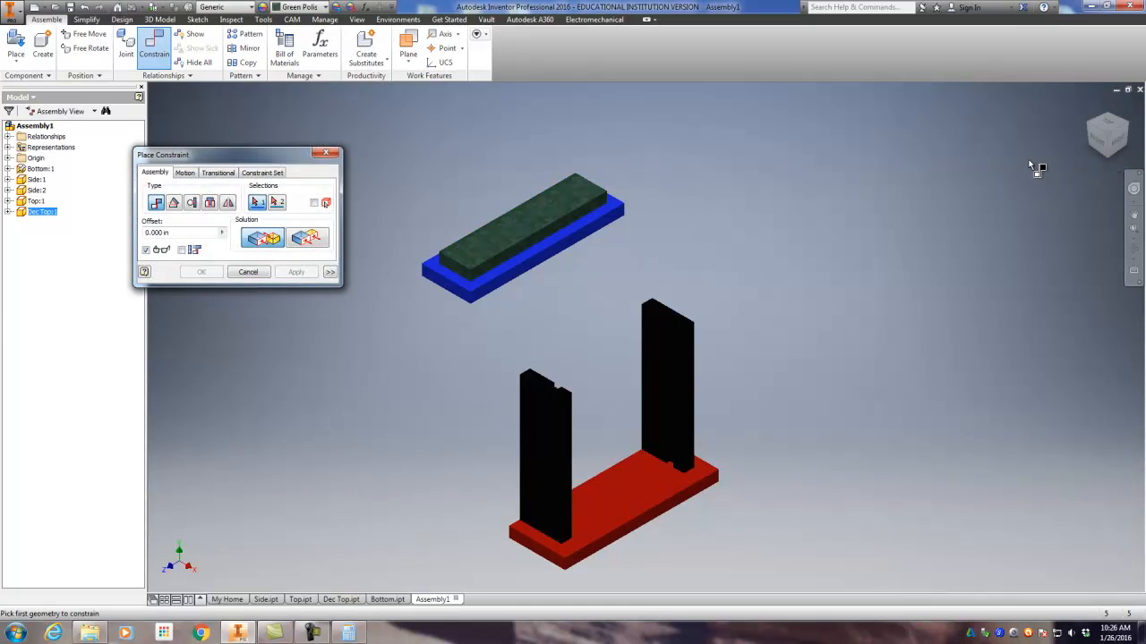
key("Escape")
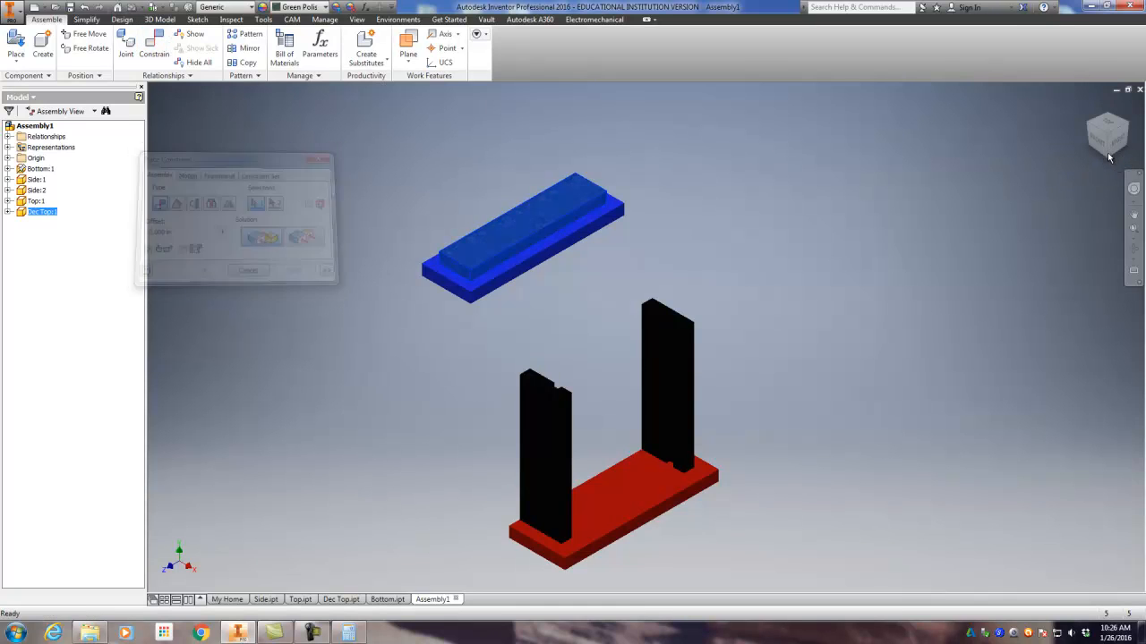
Step: Mate the underside of the Top to the upper end face of the near Side with zero offset
left_click(1109, 155)
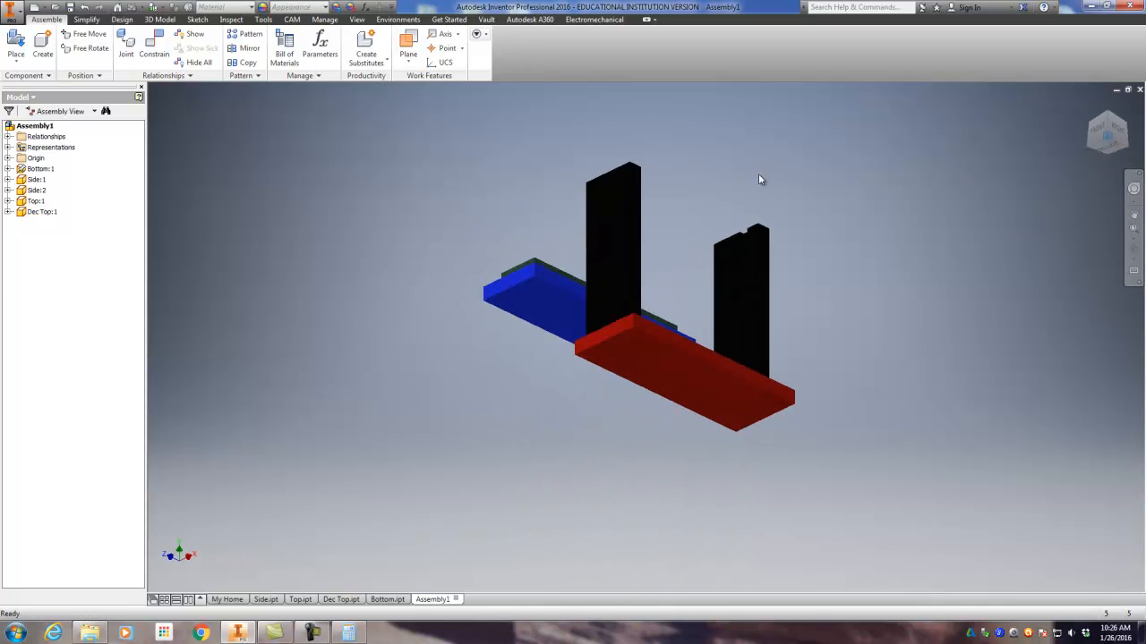
left_click(154, 45)
left_click(528, 305)
left_click_drag(1113, 134, 1085, 231)
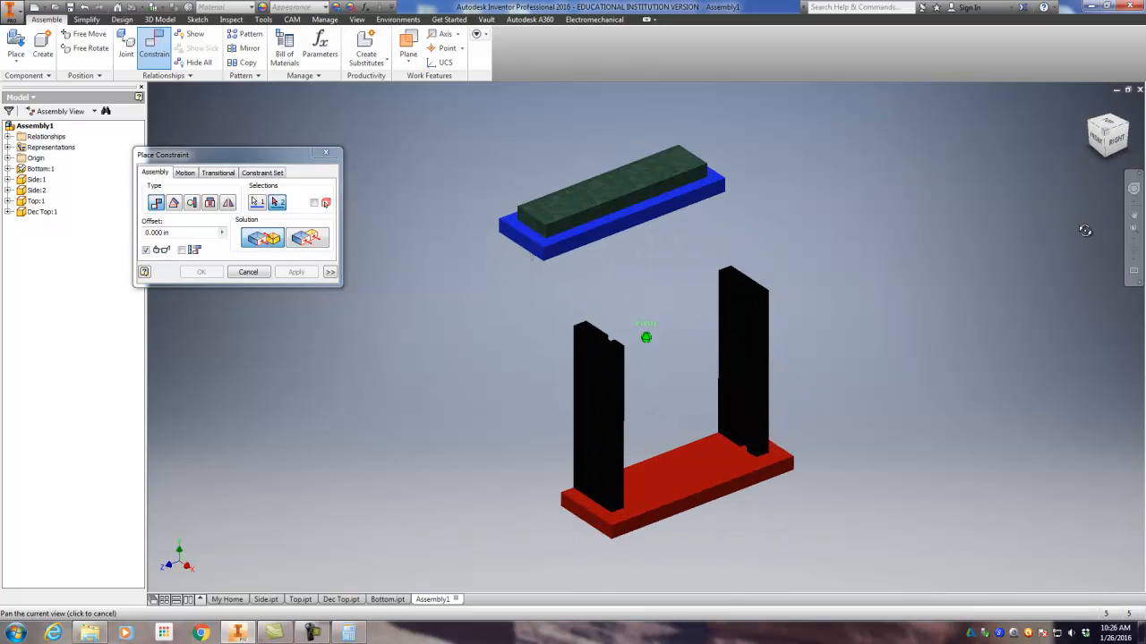
left_click(595, 327)
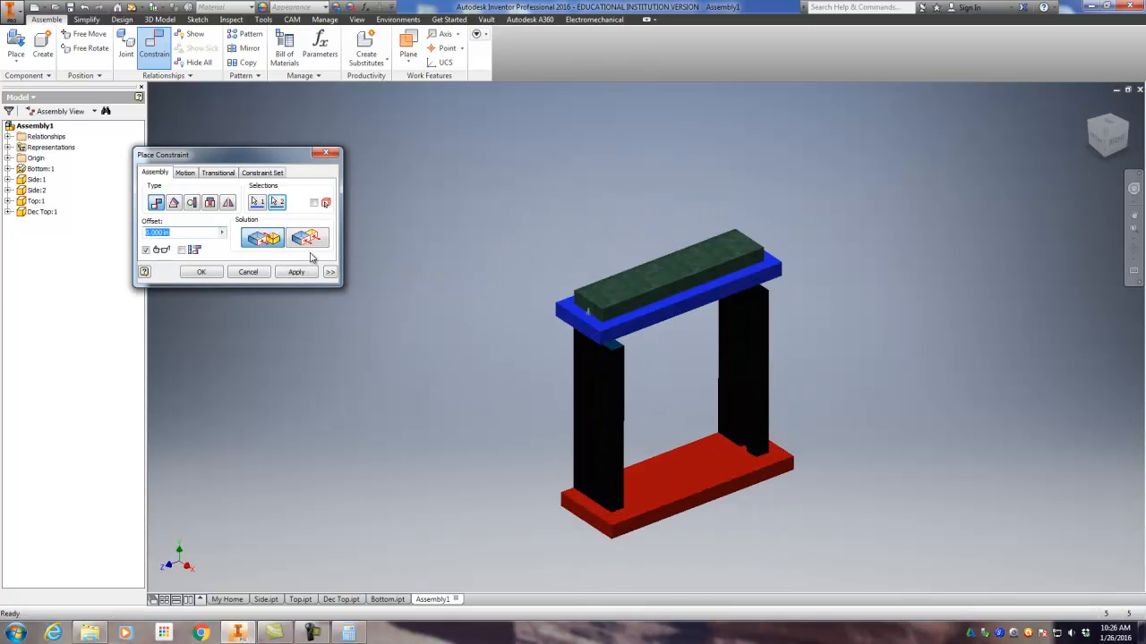
left_click(294, 273)
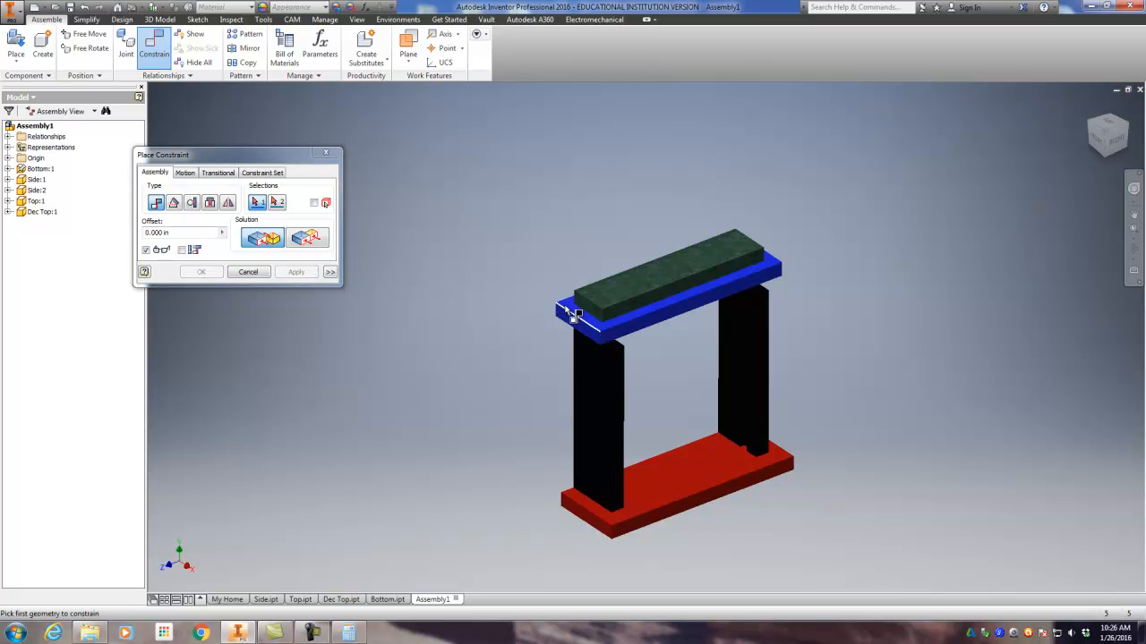
Step: Constrain the Top's long side face flush with the matching narrow edge face of the Side at zero offset
left_click(1076, 126)
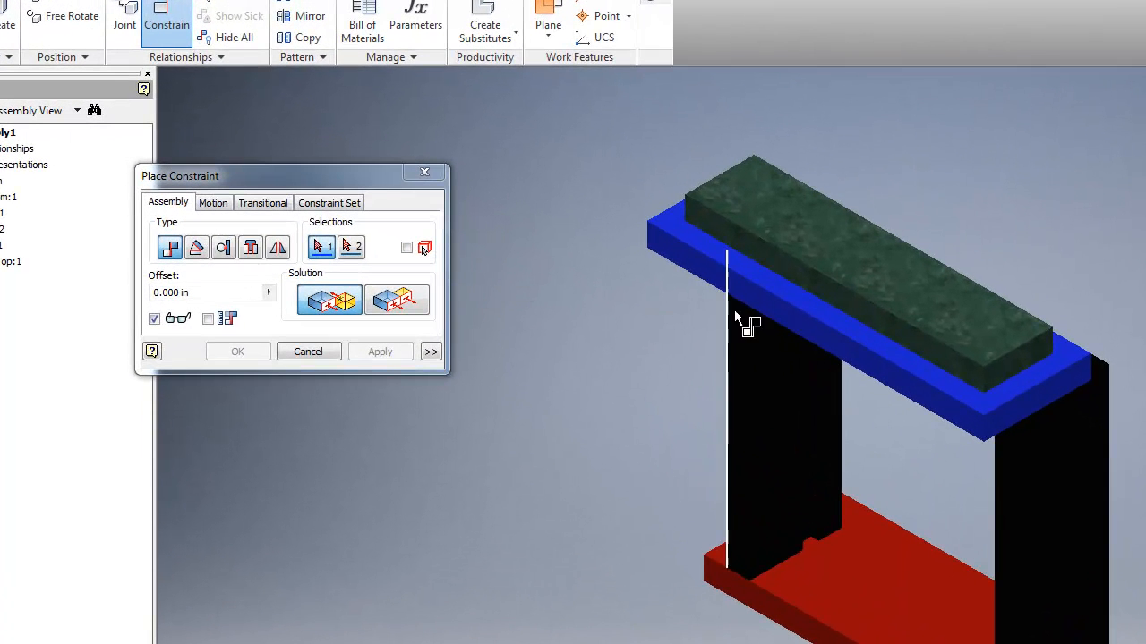
left_click(940, 402)
left_click(1013, 486)
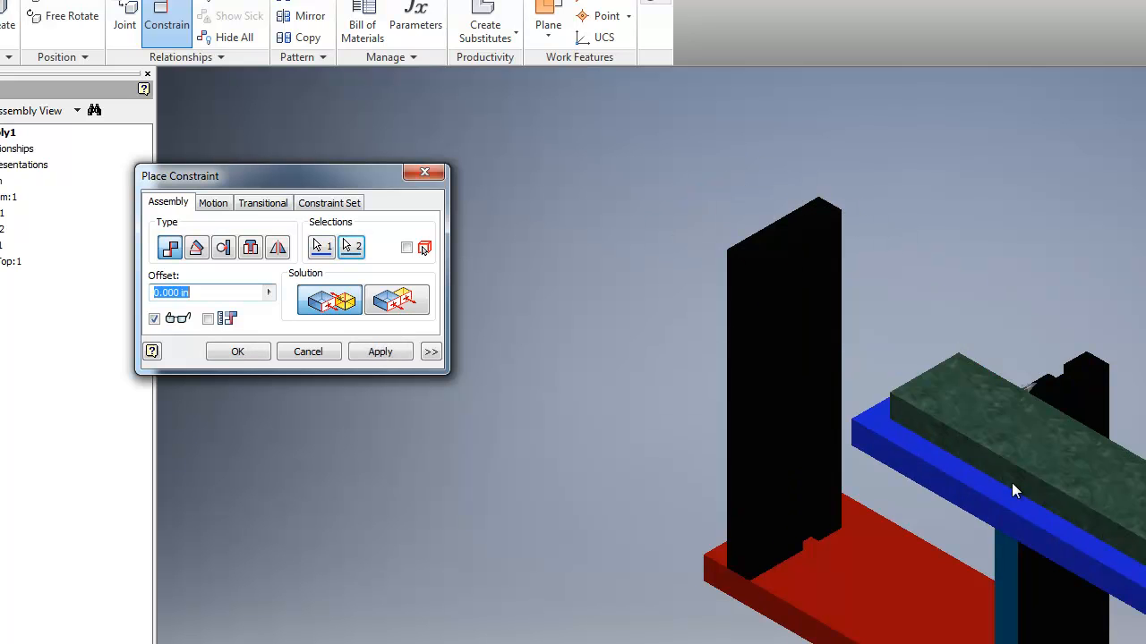
left_click(400, 306)
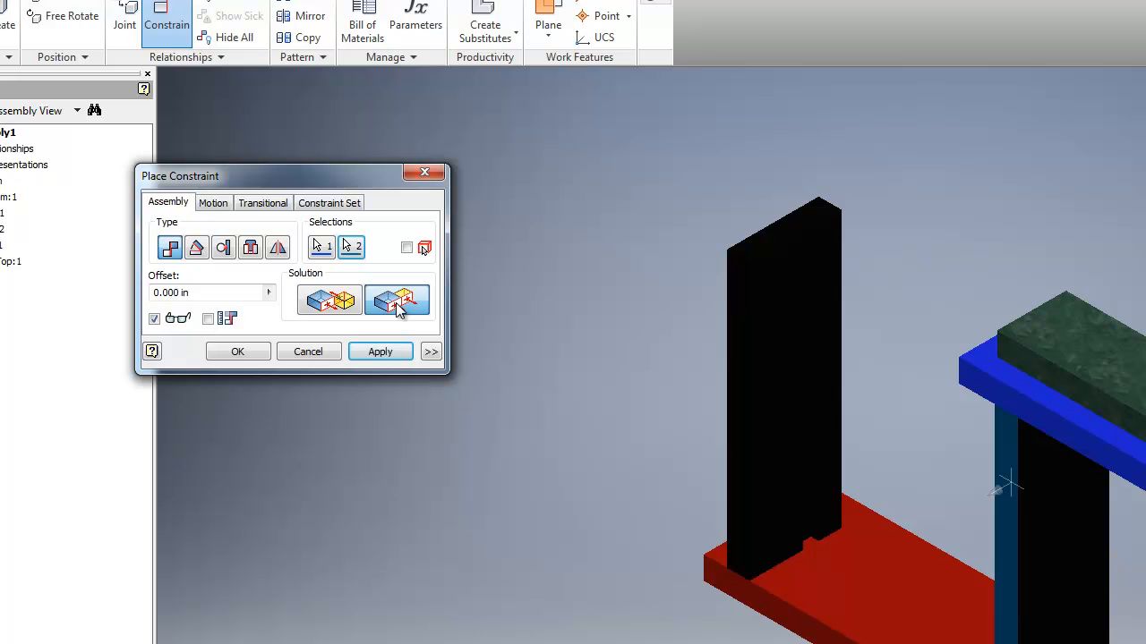
scroll(1024, 417, "up", 3)
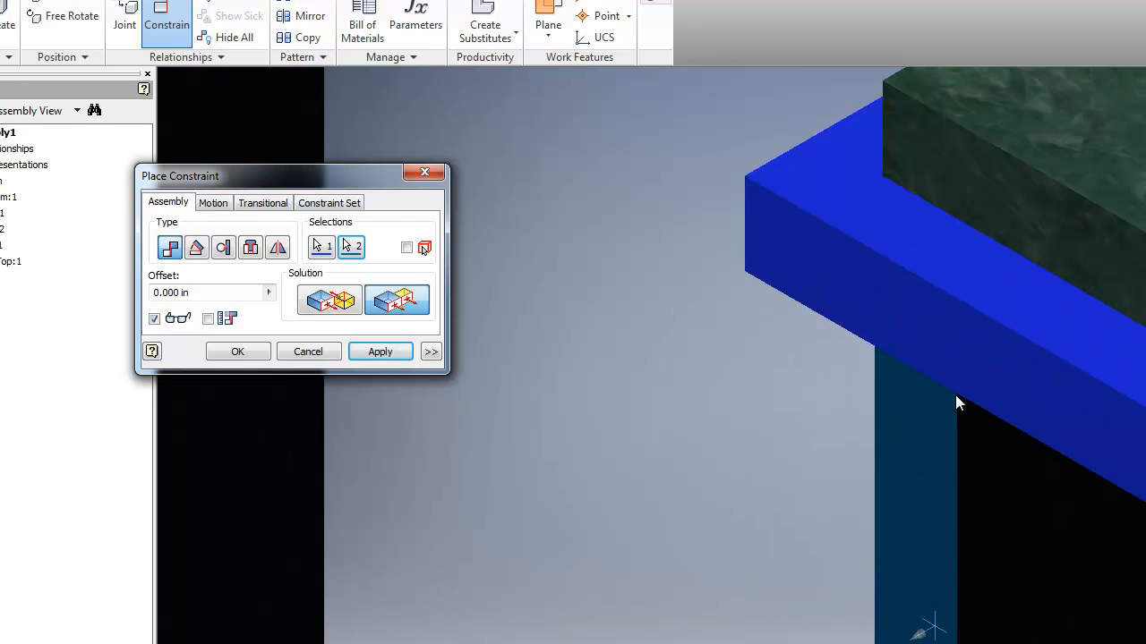
scroll(955, 394, "down", 4)
scroll(745, 496, "up", 3)
scroll(747, 500, "down", 2)
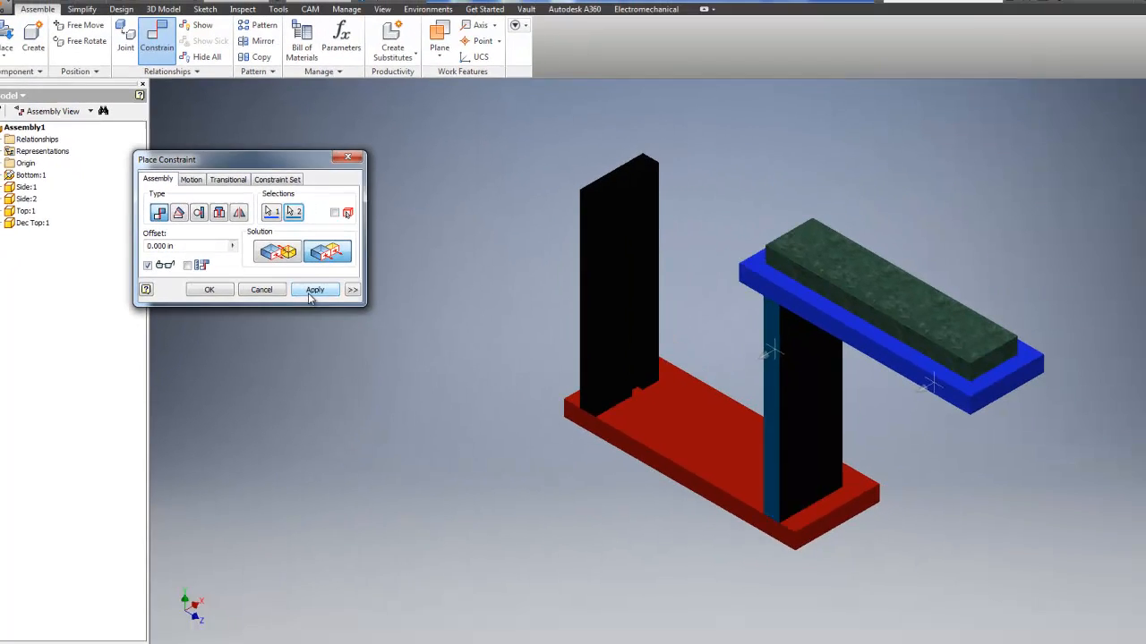
left_click(376, 351)
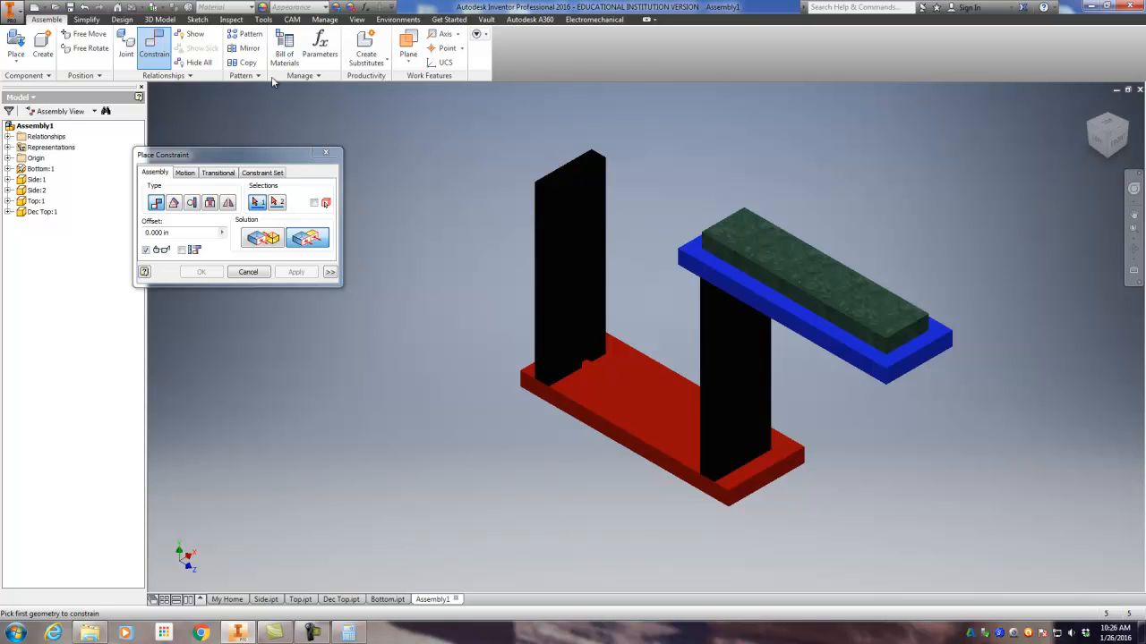
Step: Constrain the Top's short end face flush with the Bottom's matching end face at zero offset, checking the alignment from the Left view
left_click(922, 370)
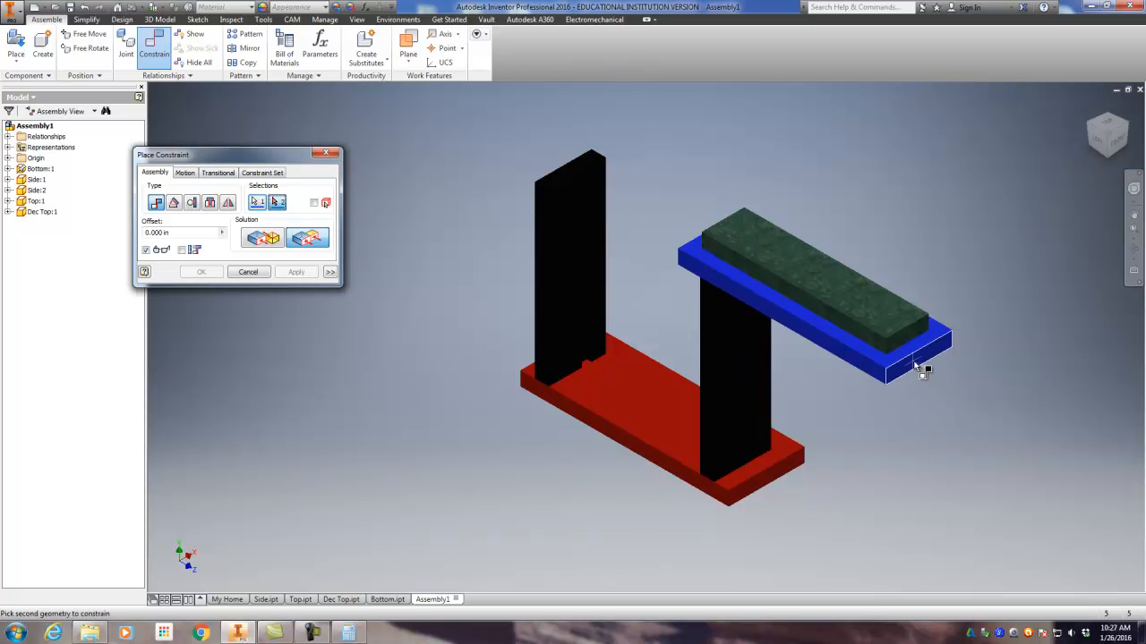
left_click(765, 485)
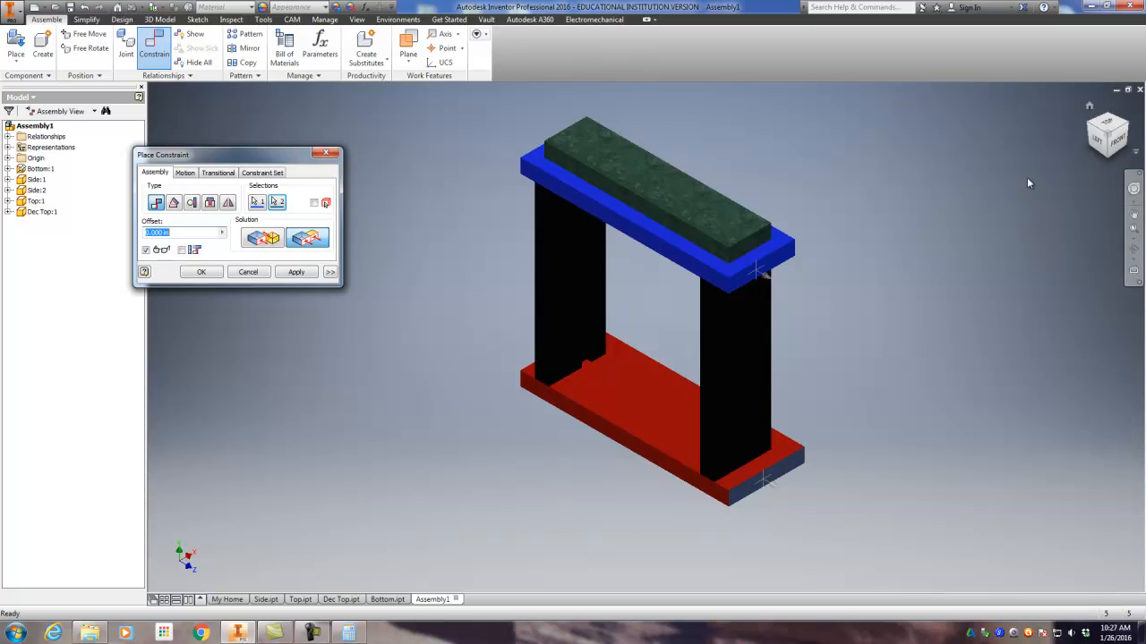
left_click(1101, 143)
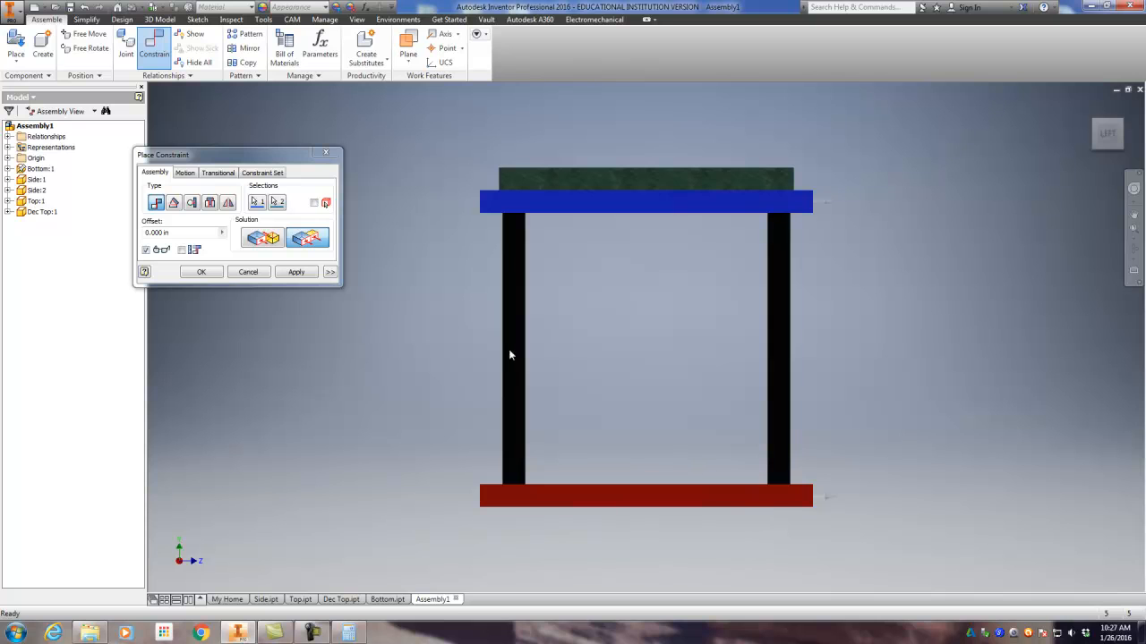
left_click(297, 273)
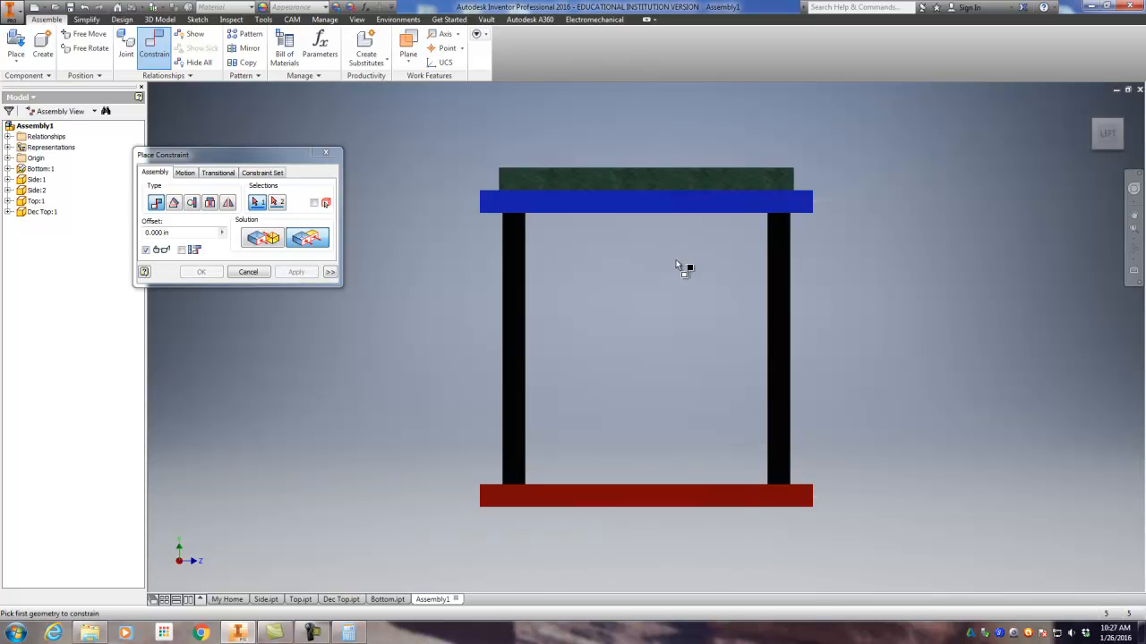
left_click(1090, 106)
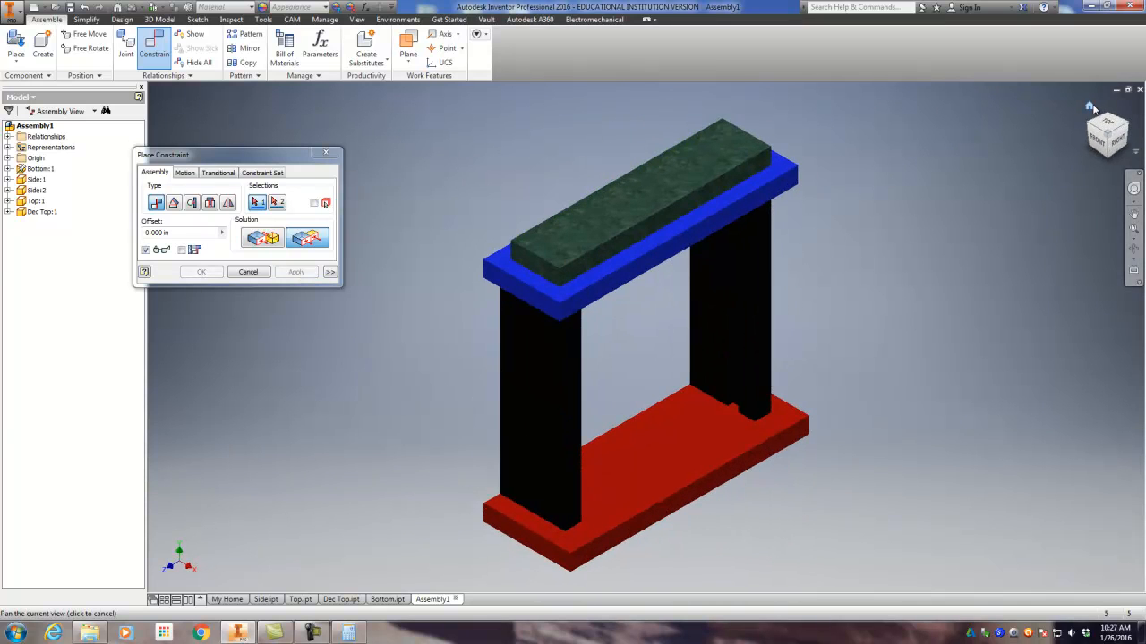